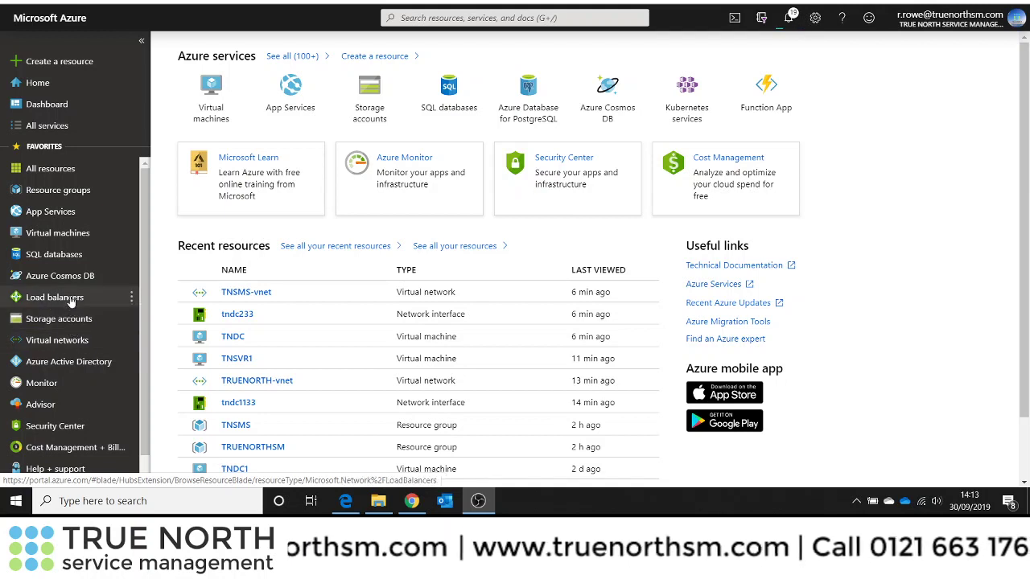
Go to Virtual machines in the sidebar to list the subscription's VMs.
{"action": "left_click", "coordinate": [63, 235]}
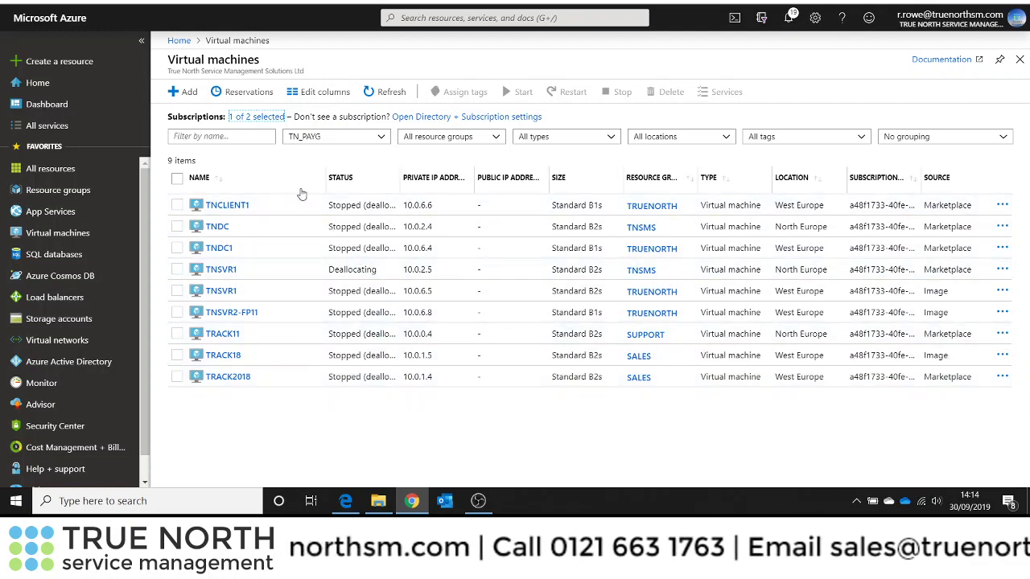
Begin adding a new VM from the Virtual machines blade.
{"action": "left_click", "coordinate": [188, 92]}
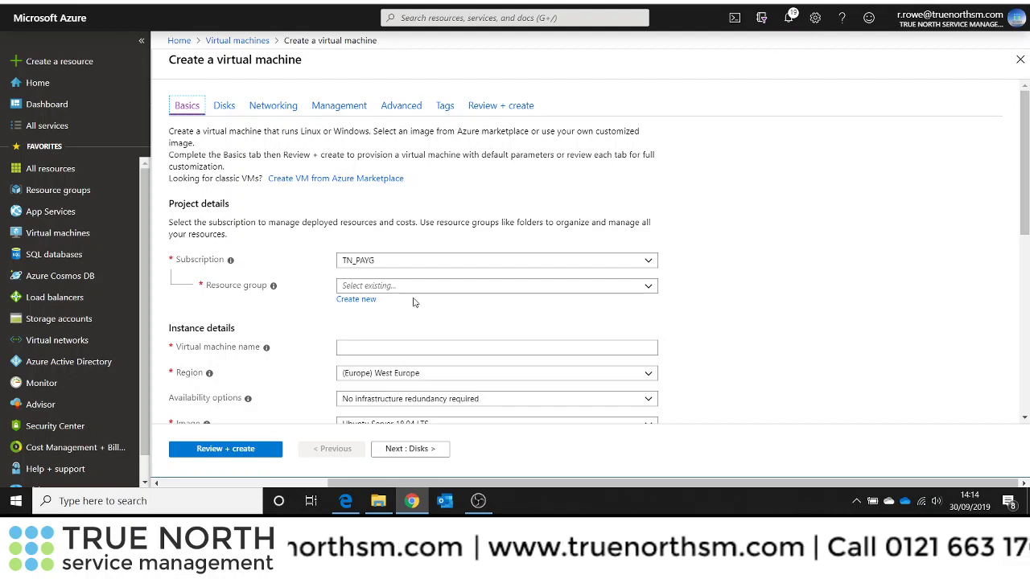
Create the new resource group MyTest and enter MyDC as the VM name.
{"action": "left_click", "coordinate": [363, 301]}
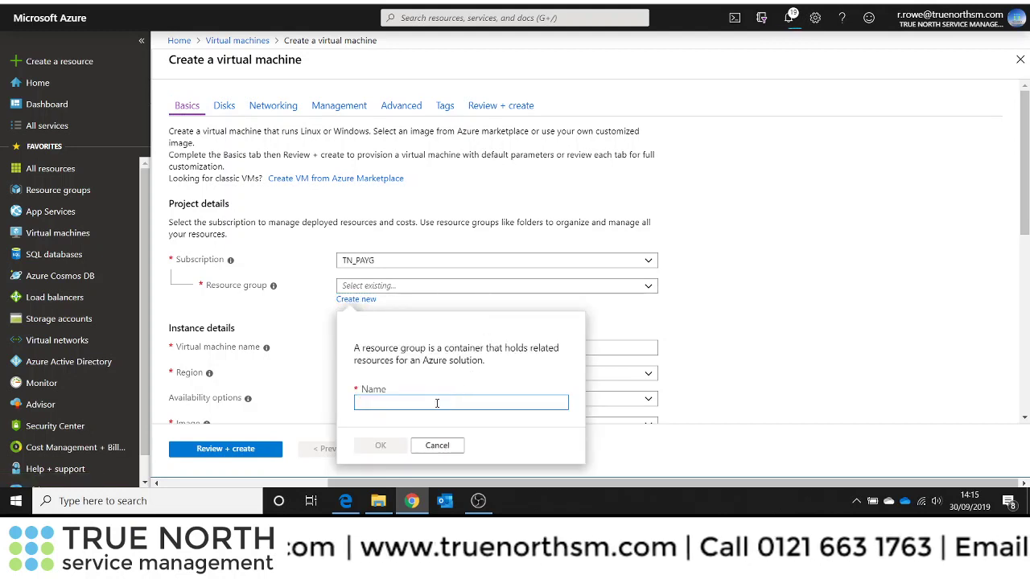
{"action": "type", "text": "MyTest"}
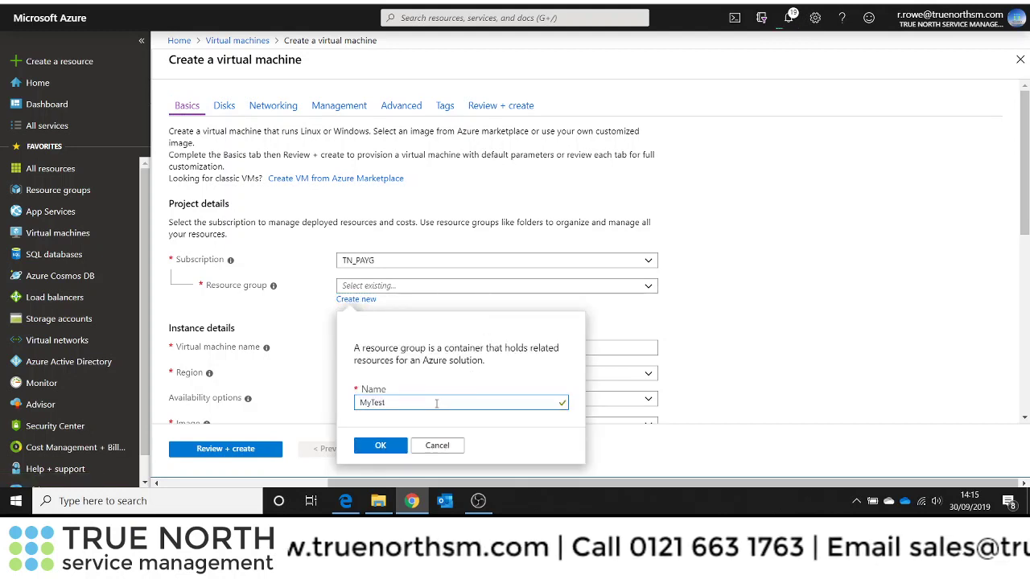
{"action": "left_click", "coordinate": [406, 448]}
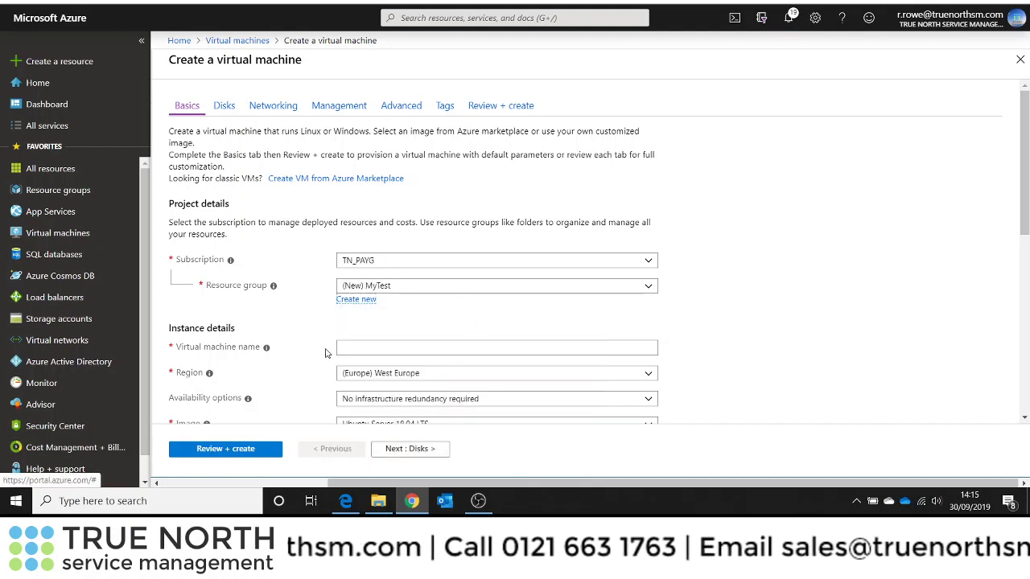
{"action": "left_click", "coordinate": [378, 348]}
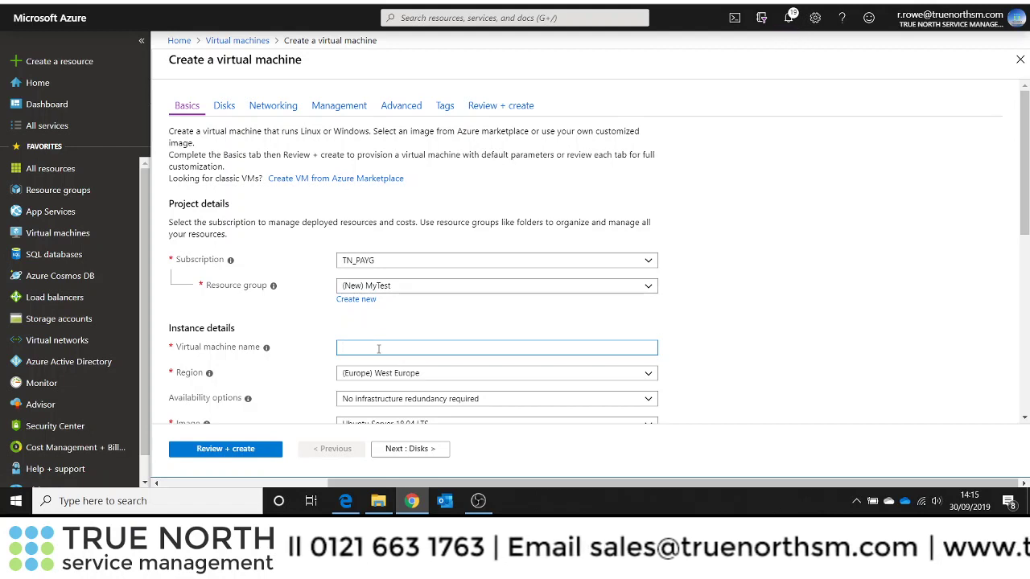
{"action": "type", "text": "MyDC"}
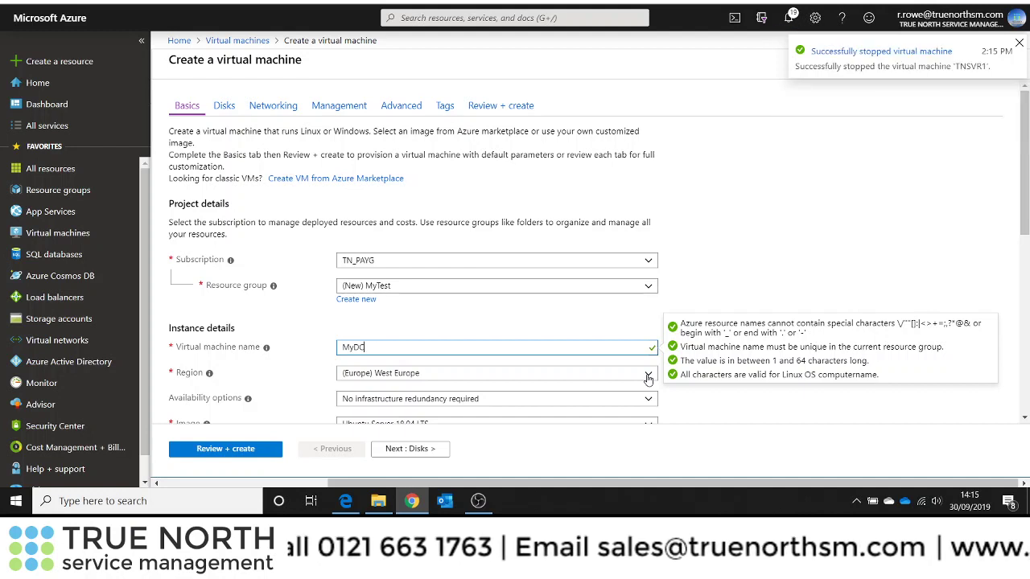
Change the VM region from West Europe to (Europe) North Europe.
{"action": "left_click", "coordinate": [649, 374]}
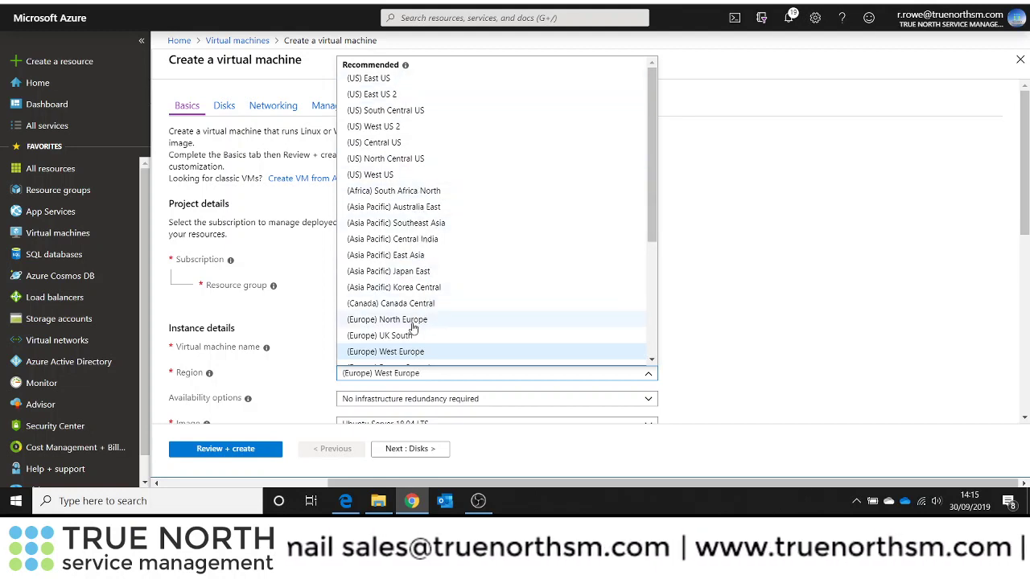
{"action": "scroll", "coordinate": [410, 329], "scroll_direction": "down", "scroll_amount": 1}
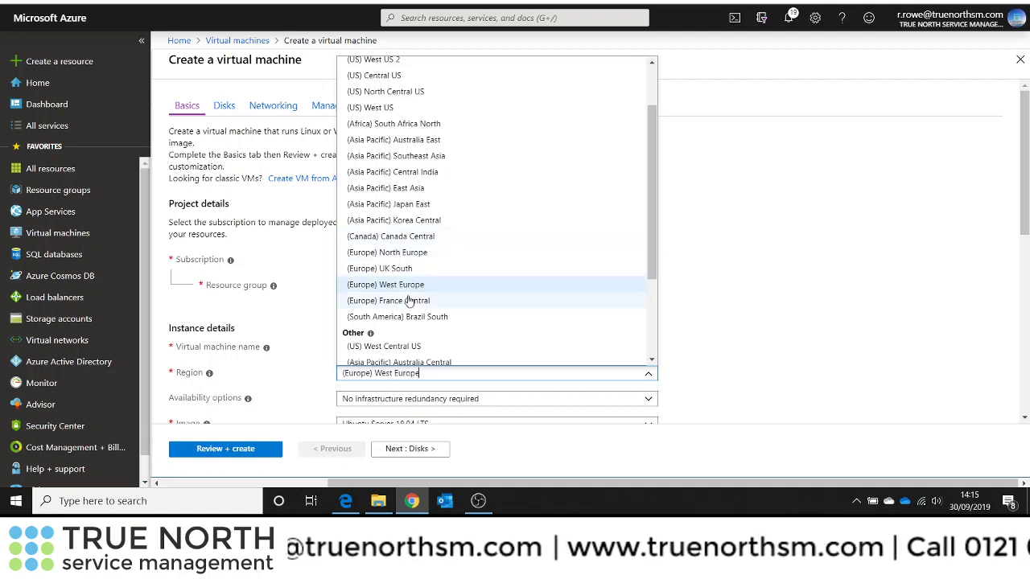
{"action": "left_click", "coordinate": [408, 254]}
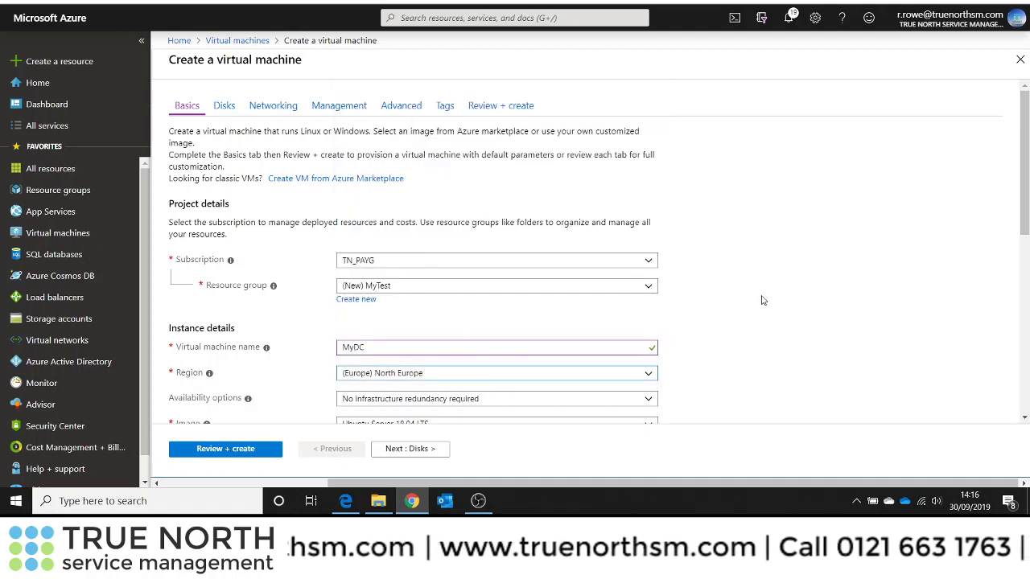
{"action": "scroll", "coordinate": [761, 299], "scroll_direction": "down", "scroll_amount": 2}
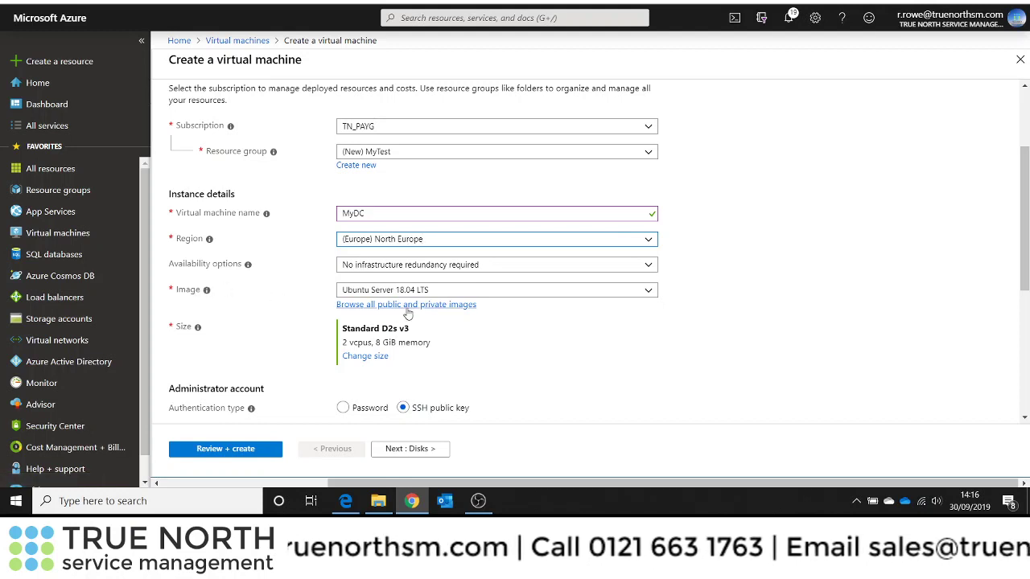
Replace the Ubuntu image with [smalldisk] Windows Server 2016 Datacenter from the Marketplace.
{"action": "left_click", "coordinate": [648, 291]}
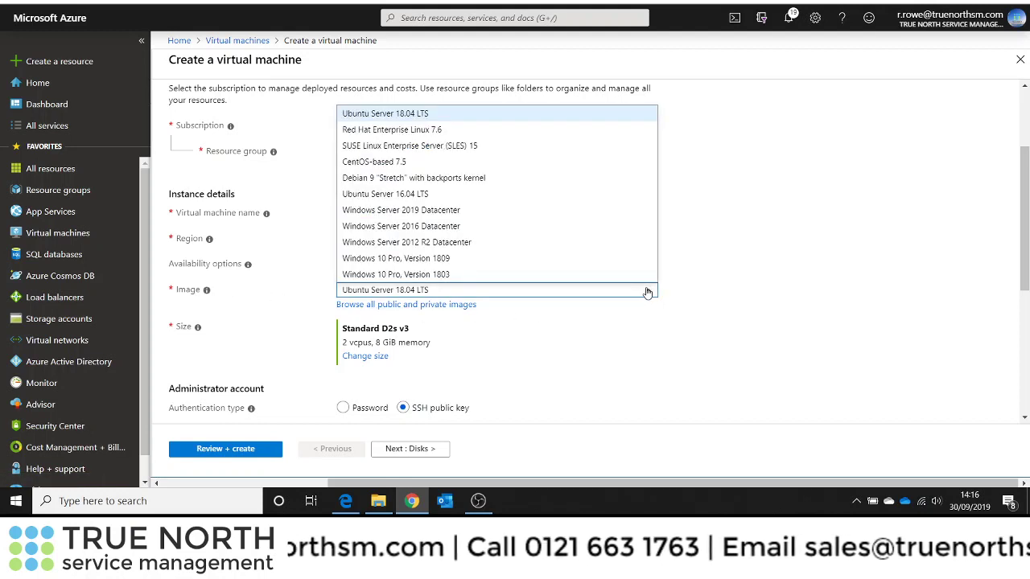
{"action": "left_click", "coordinate": [648, 291]}
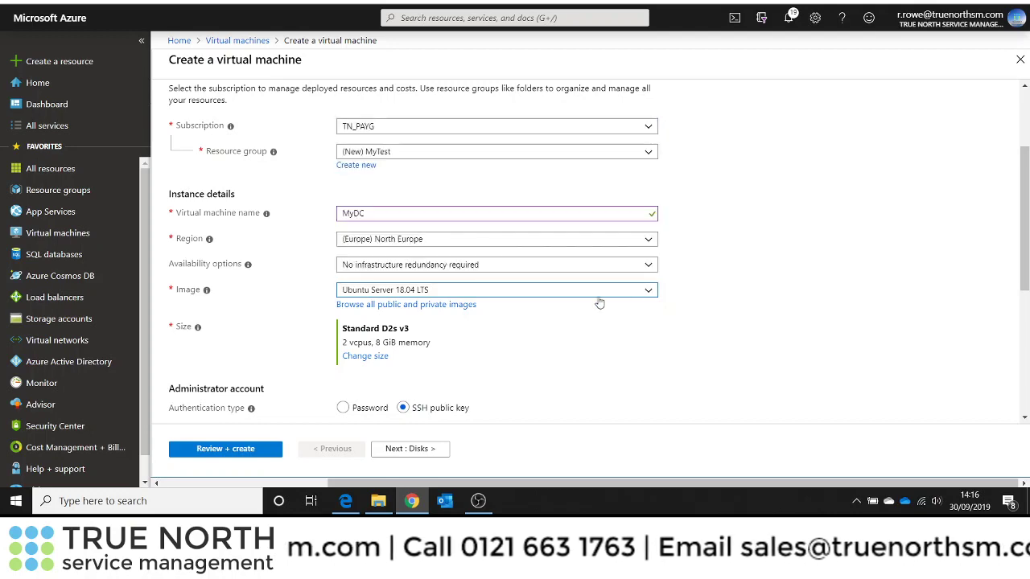
{"action": "left_click", "coordinate": [441, 305]}
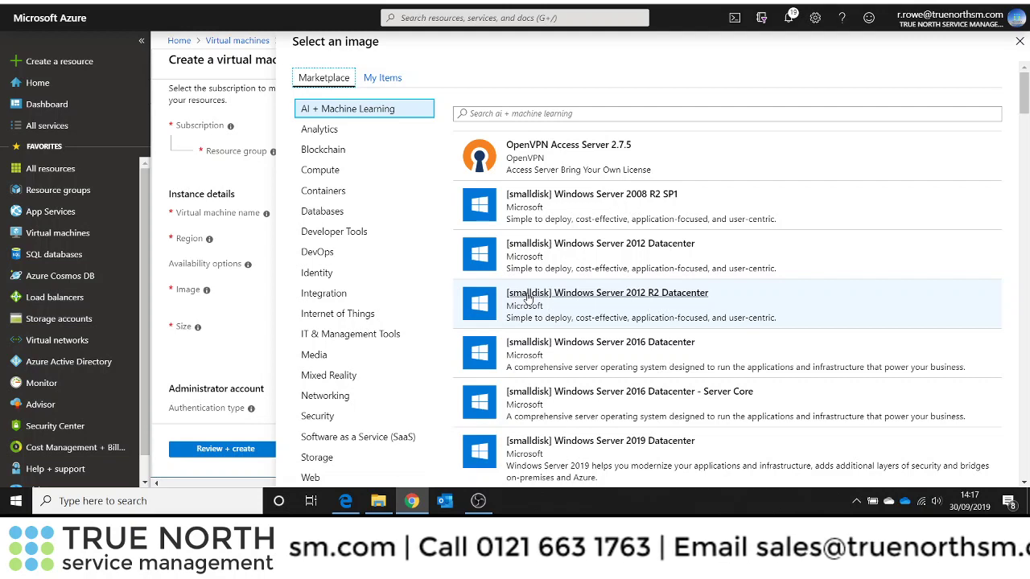
{"action": "left_click", "coordinate": [597, 348]}
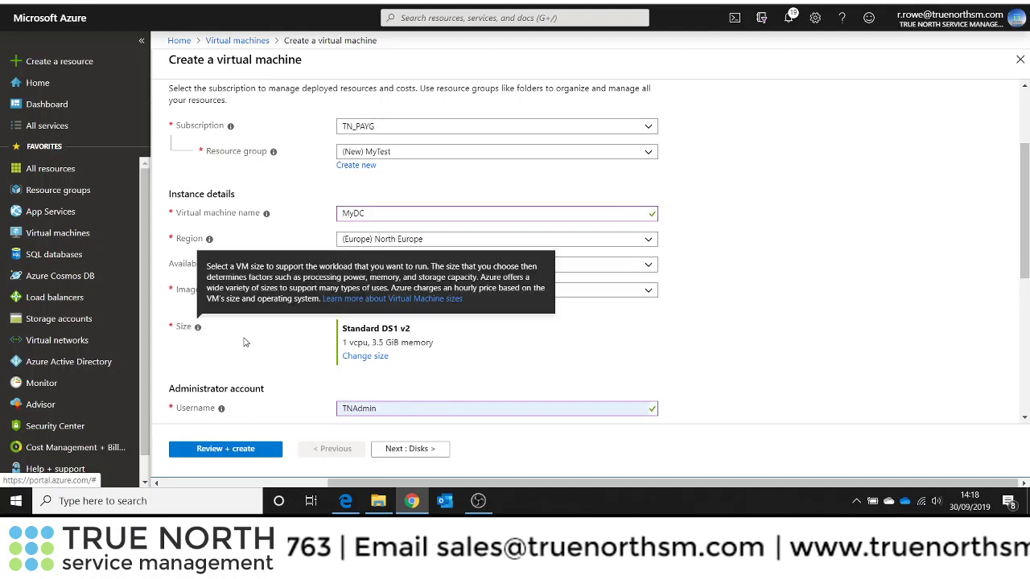
Resize the VM to Standard B2s with 2 vCPUs and 4 GiB memory.
{"action": "left_click", "coordinate": [382, 360]}
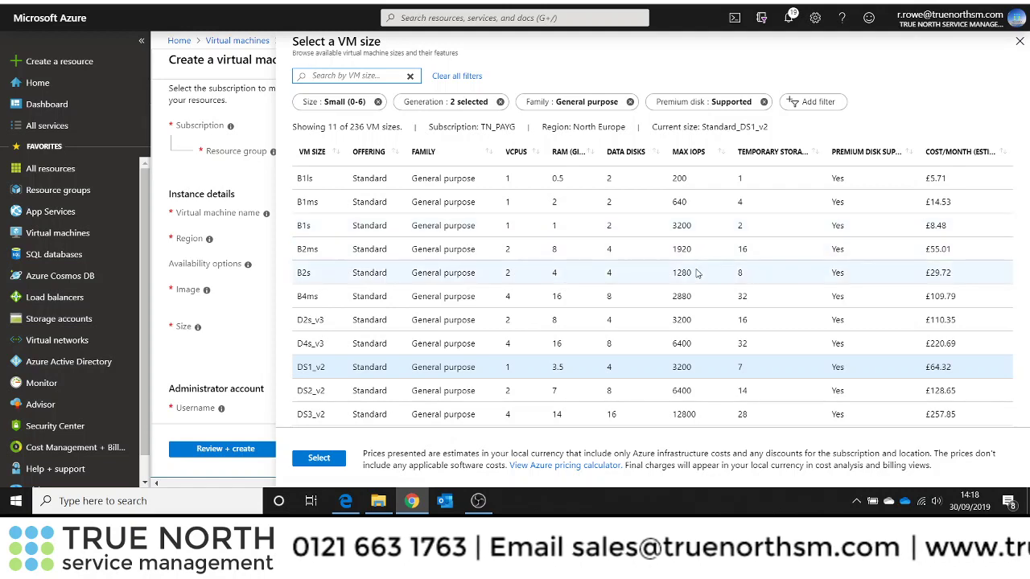
{"action": "left_click", "coordinate": [463, 281]}
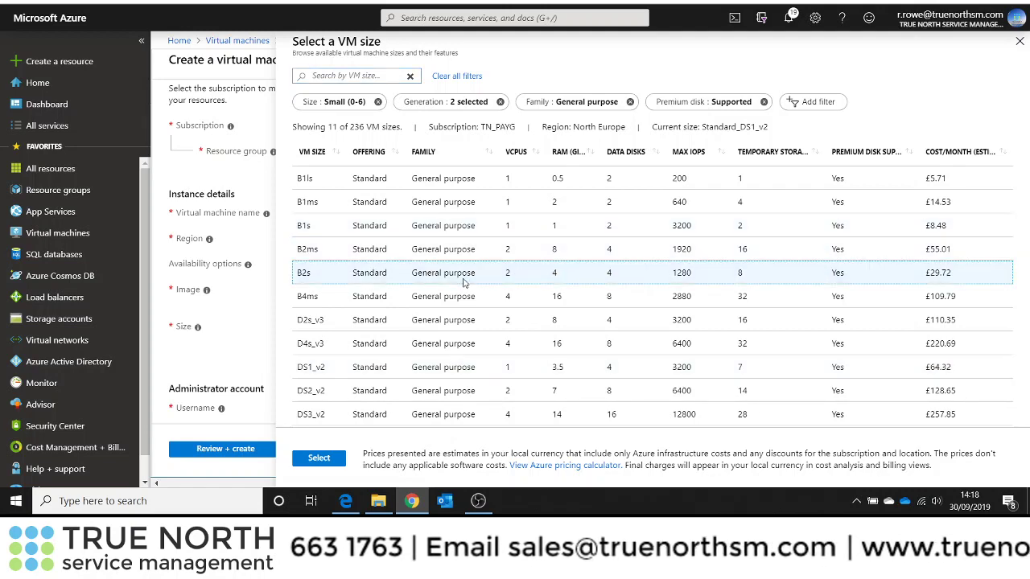
{"action": "left_click", "coordinate": [319, 458]}
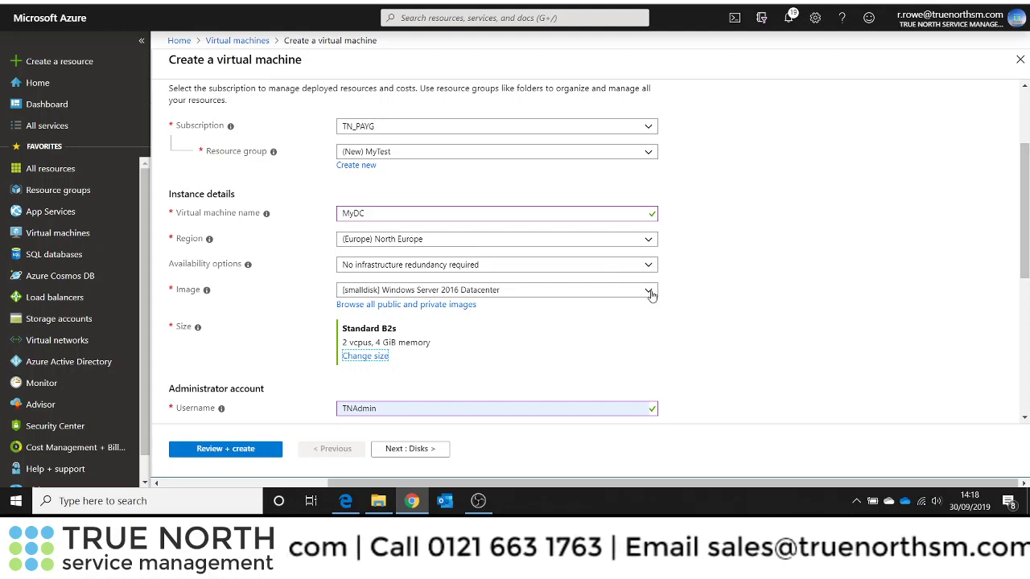
{"action": "left_click", "coordinate": [650, 293]}
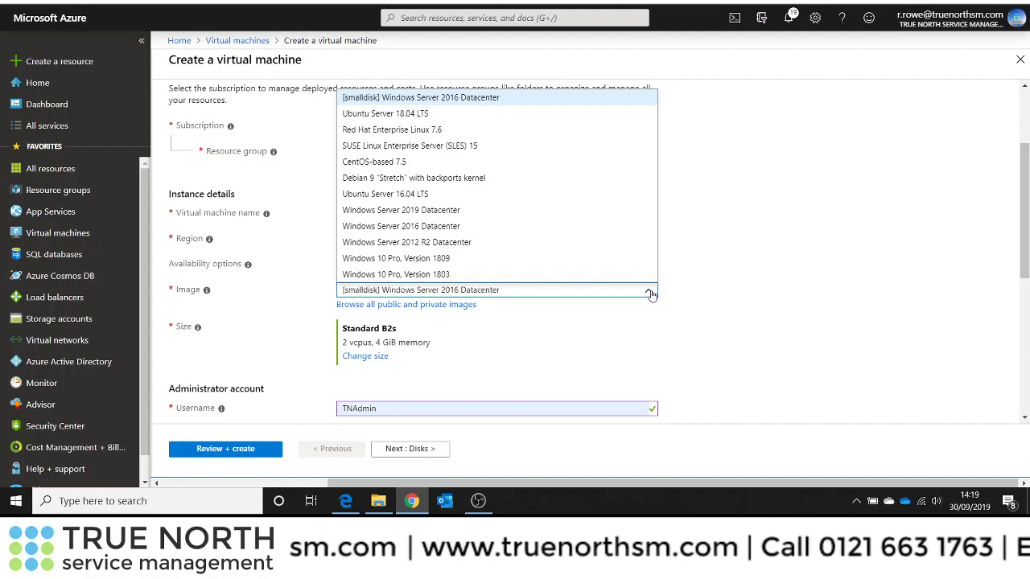
{"action": "left_click", "coordinate": [783, 297]}
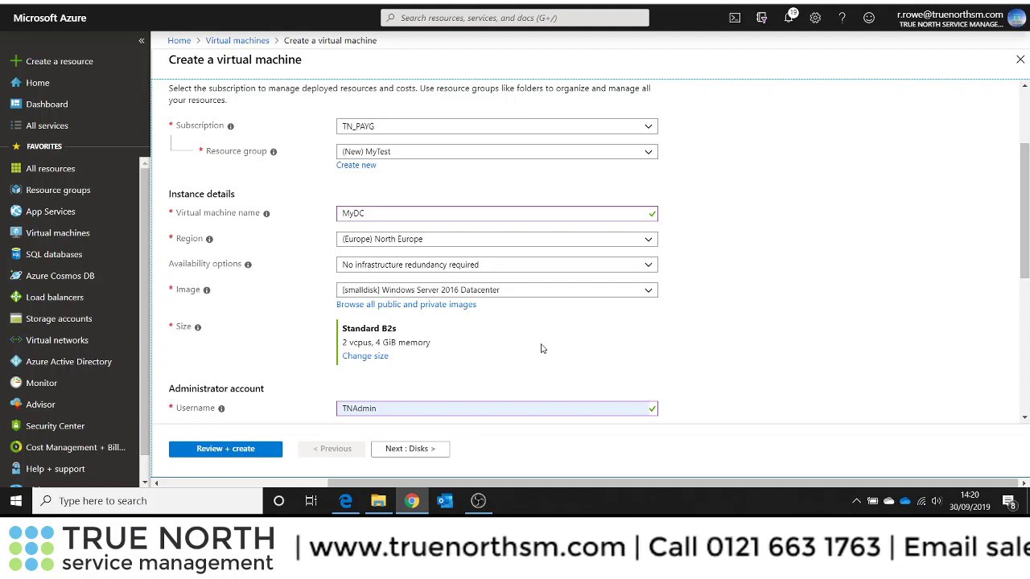
Fill Confirm password with the saved password so it matches the admin password.
{"action": "scroll", "coordinate": [740, 321], "scroll_direction": "down", "scroll_amount": 2}
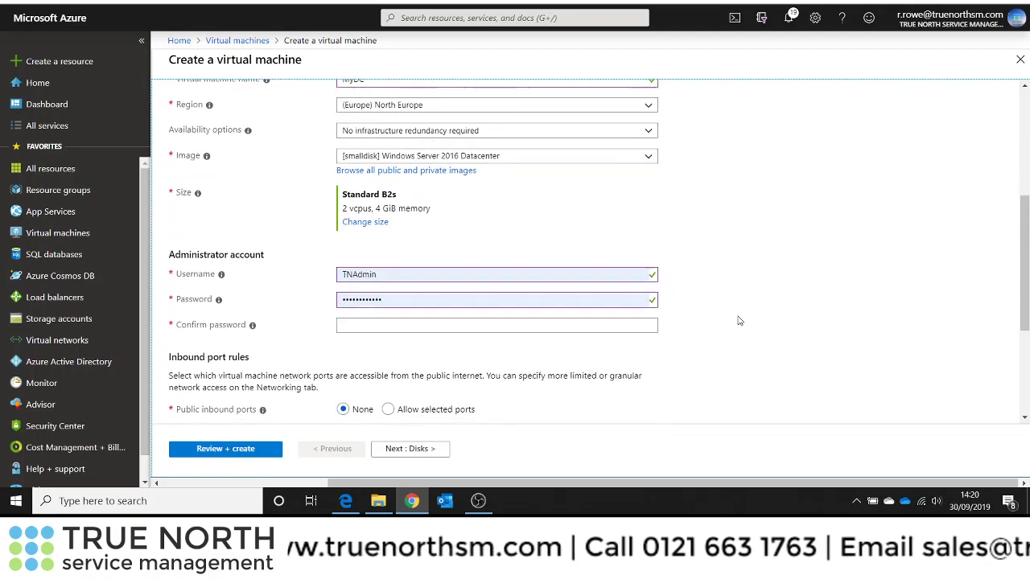
{"action": "scroll", "coordinate": [740, 321], "scroll_direction": "down", "scroll_amount": 1}
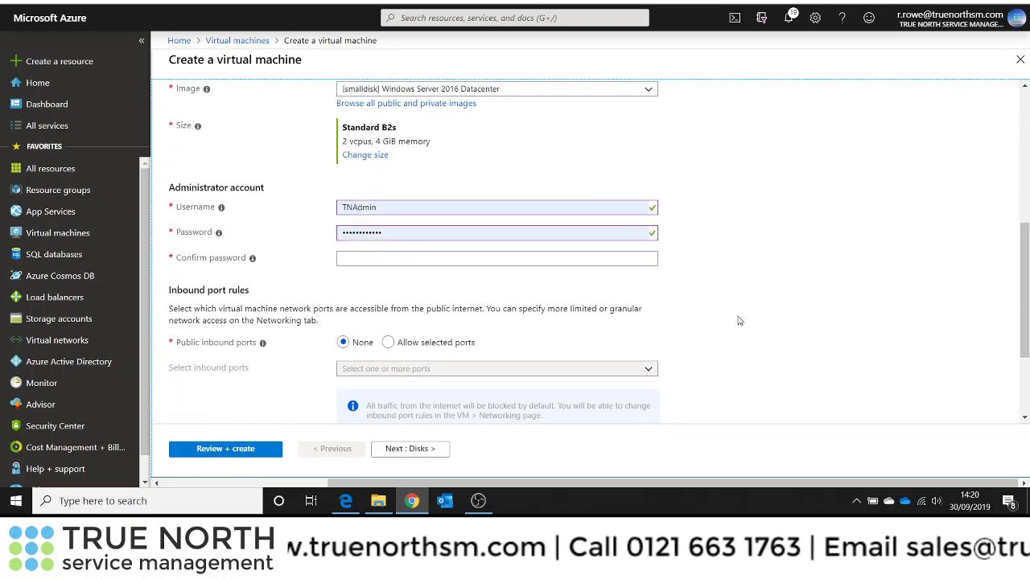
{"action": "left_click", "coordinate": [431, 260]}
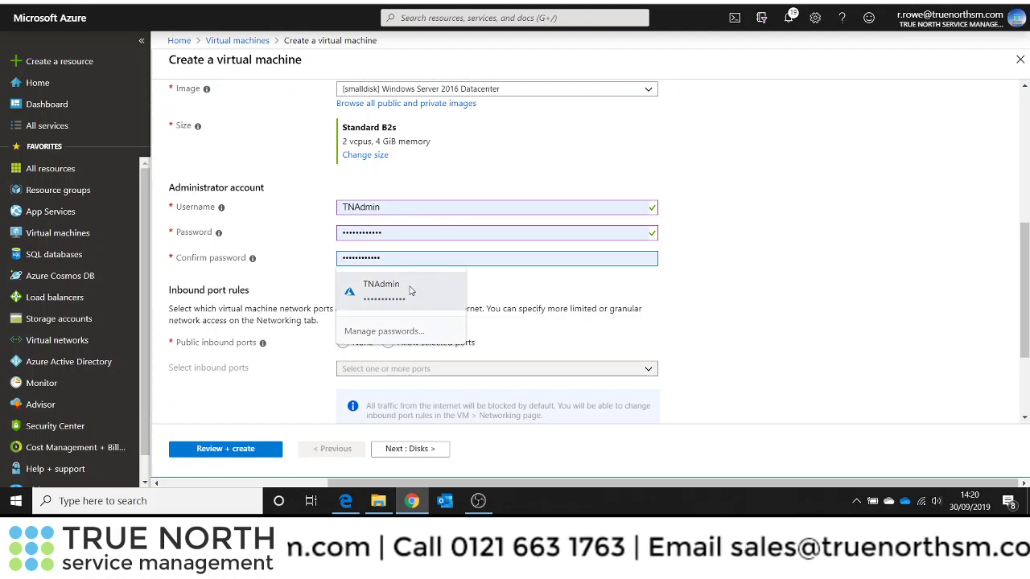
{"action": "left_click", "coordinate": [410, 290]}
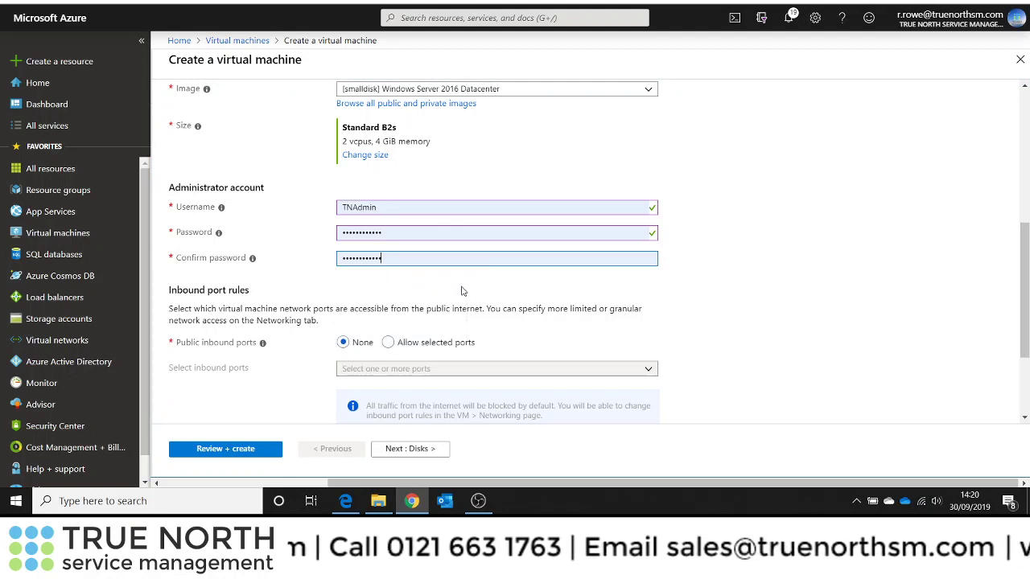
{"action": "mouse_move", "coordinate": [215, 236]}
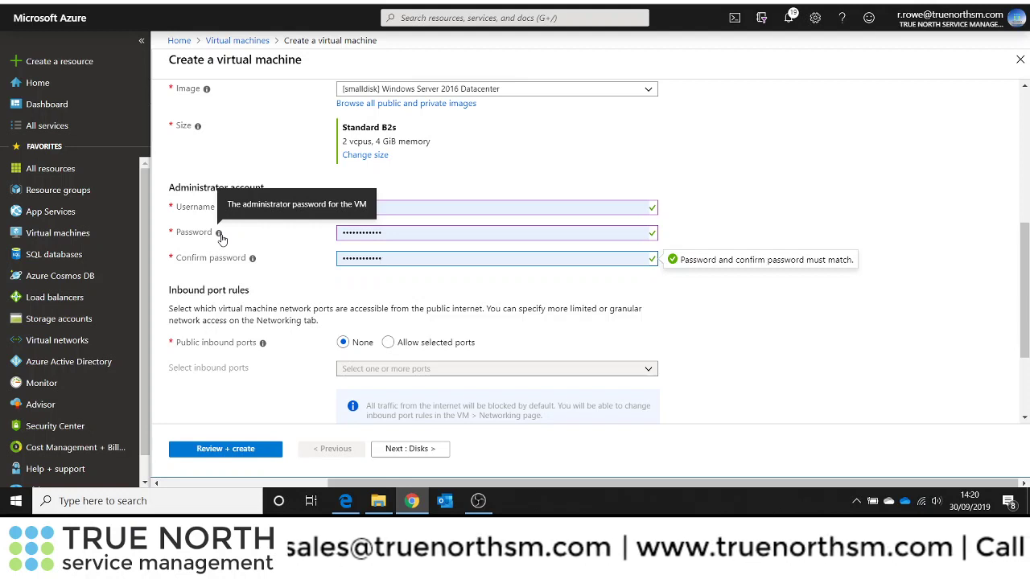
Allow inbound HTTP (80), HTTPS (443), SSH (22) and RDP (3389), then proceed to Disks.
{"action": "left_click", "coordinate": [393, 344]}
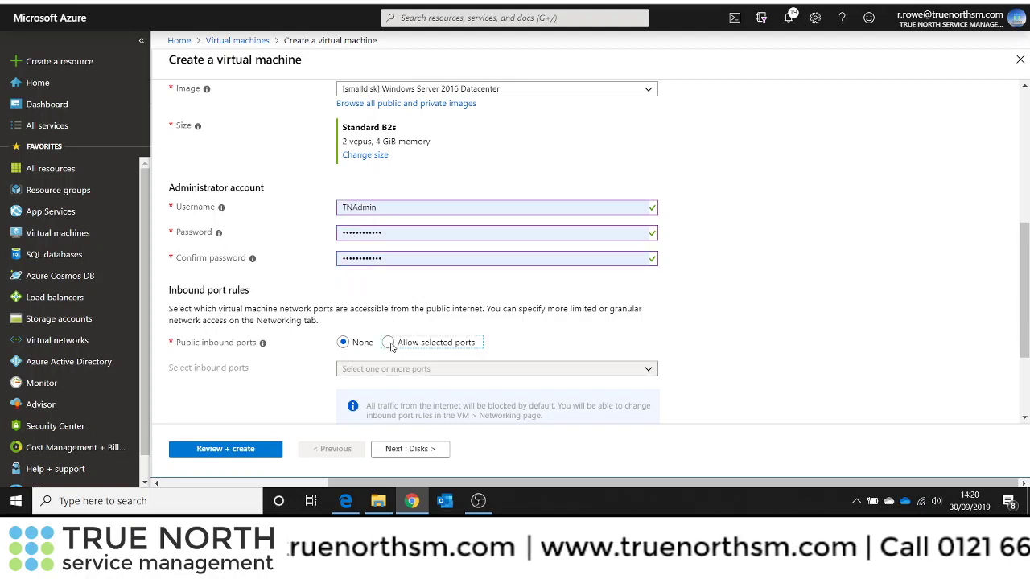
{"action": "left_click", "coordinate": [638, 369]}
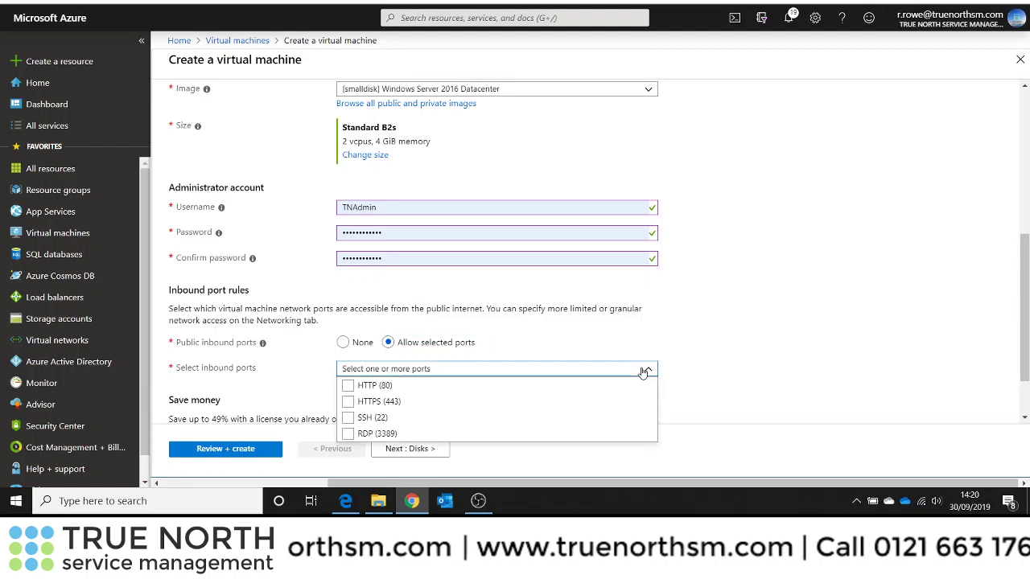
{"action": "left_click", "coordinate": [348, 386]}
{"action": "left_click", "coordinate": [349, 402]}
{"action": "left_click", "coordinate": [349, 418]}
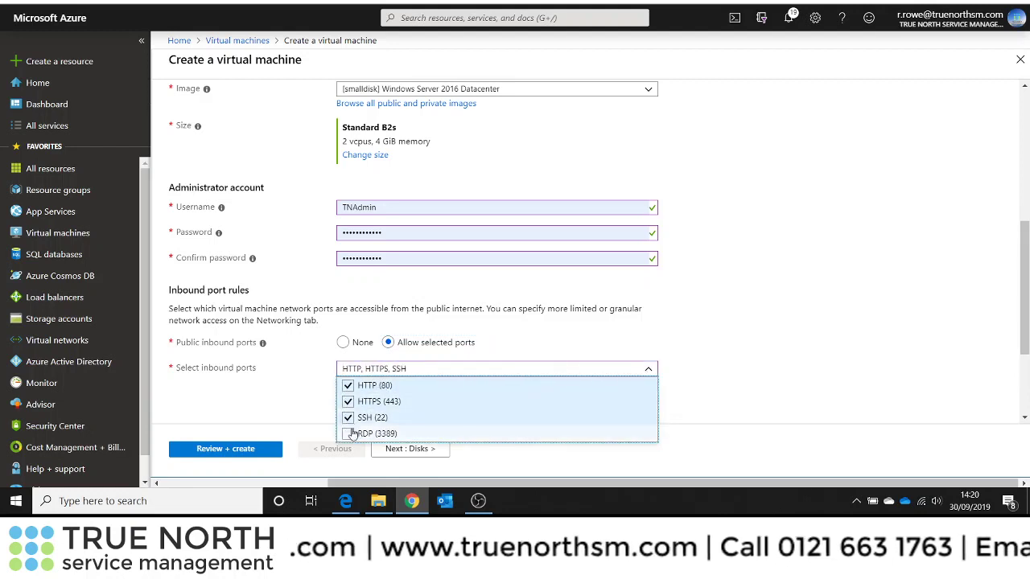
{"action": "left_click", "coordinate": [348, 433]}
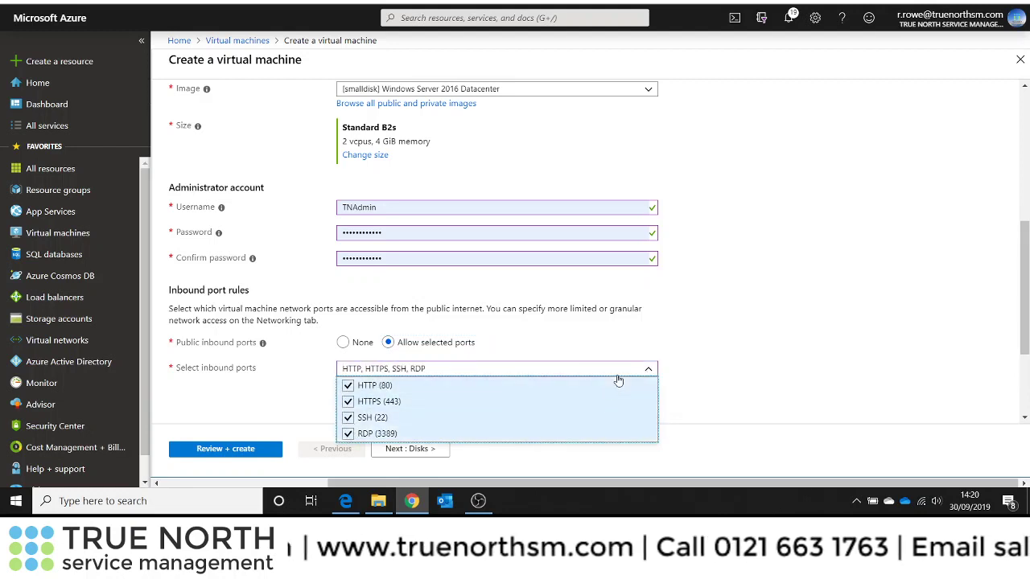
{"action": "left_click", "coordinate": [648, 370]}
{"action": "scroll", "coordinate": [751, 328], "scroll_direction": "down", "scroll_amount": 1}
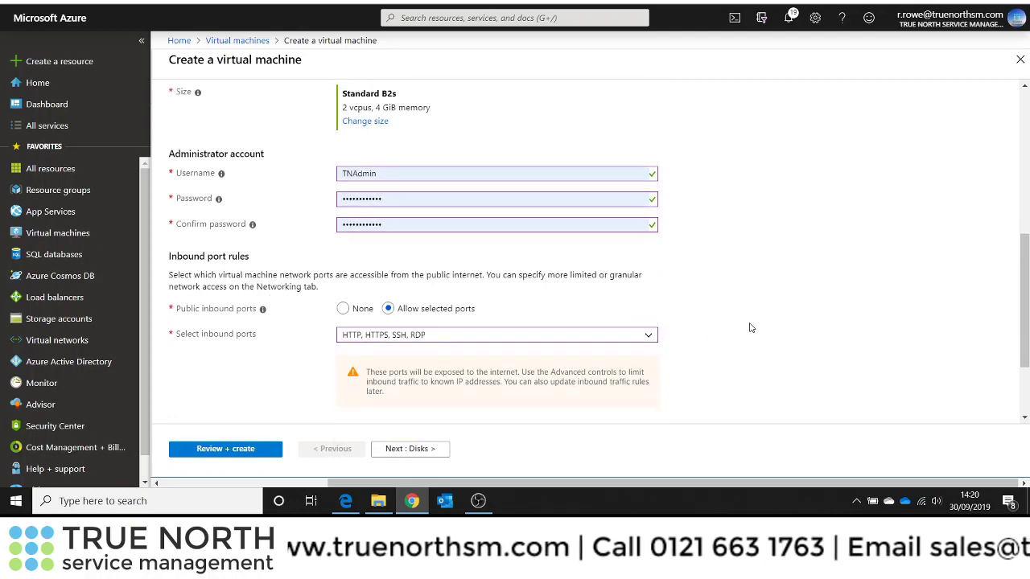
{"action": "scroll", "coordinate": [751, 328], "scroll_direction": "down", "scroll_amount": 2}
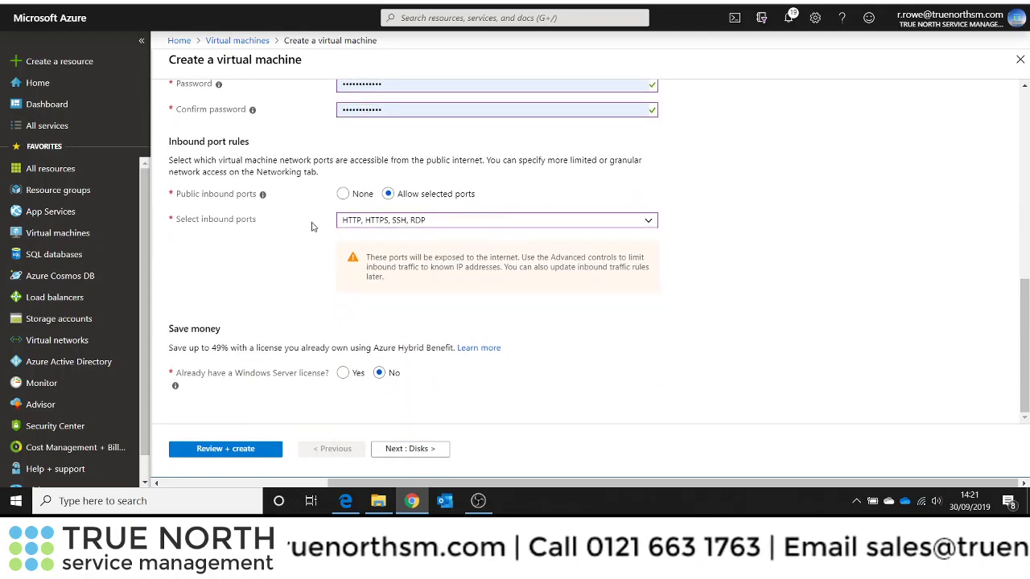
{"action": "left_click", "coordinate": [437, 449]}
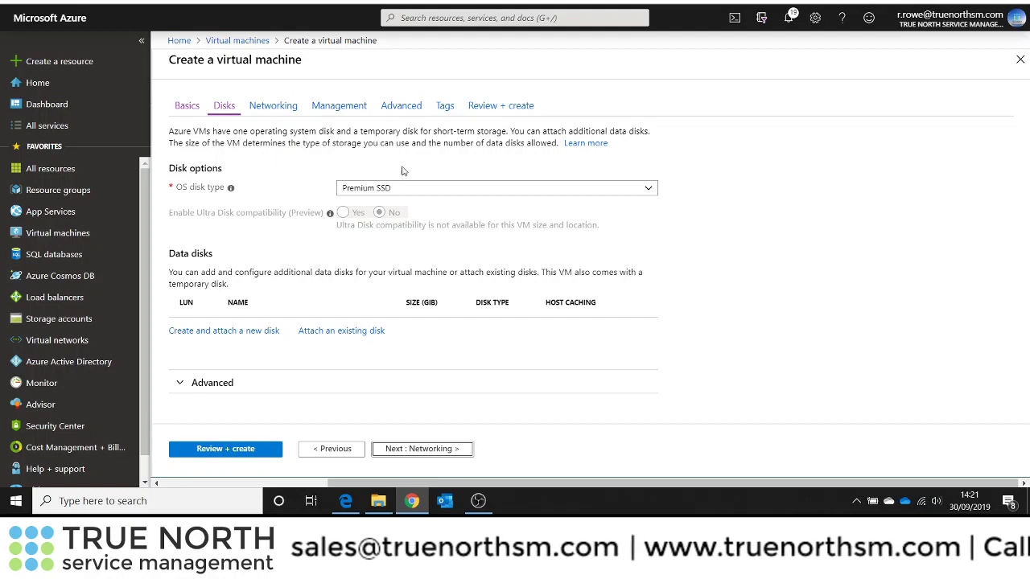
Leave the OS disk type on Premium SSD after trying Standard HDD, then go to Networking.
{"action": "left_click", "coordinate": [650, 194]}
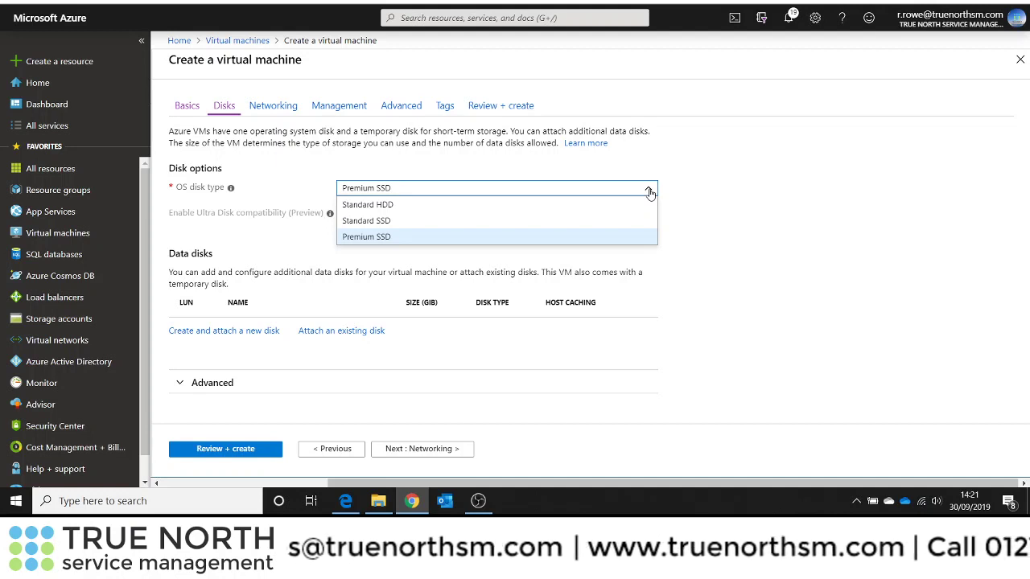
{"action": "left_click", "coordinate": [631, 206]}
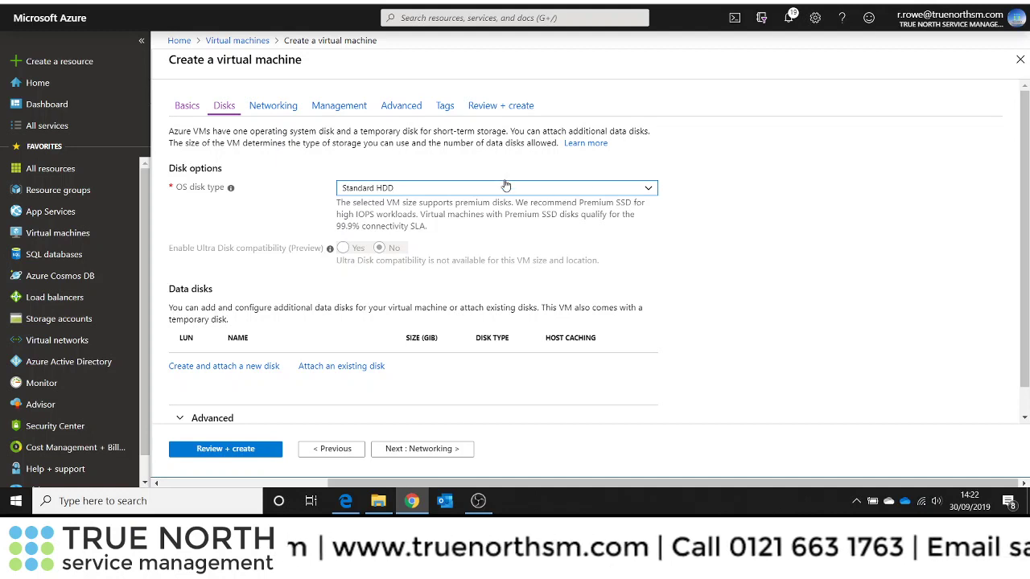
{"action": "left_click", "coordinate": [647, 193]}
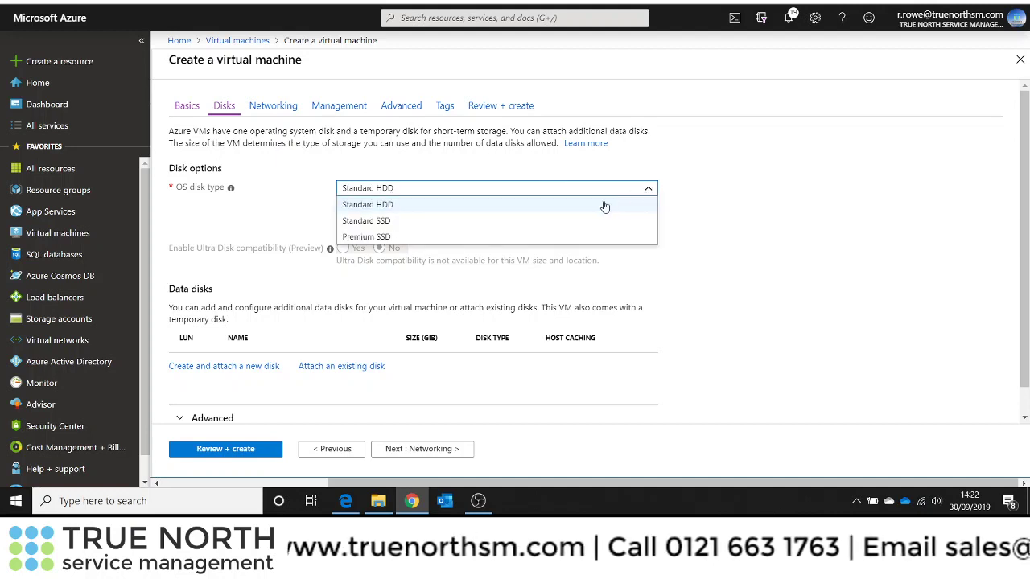
{"action": "left_click", "coordinate": [391, 236]}
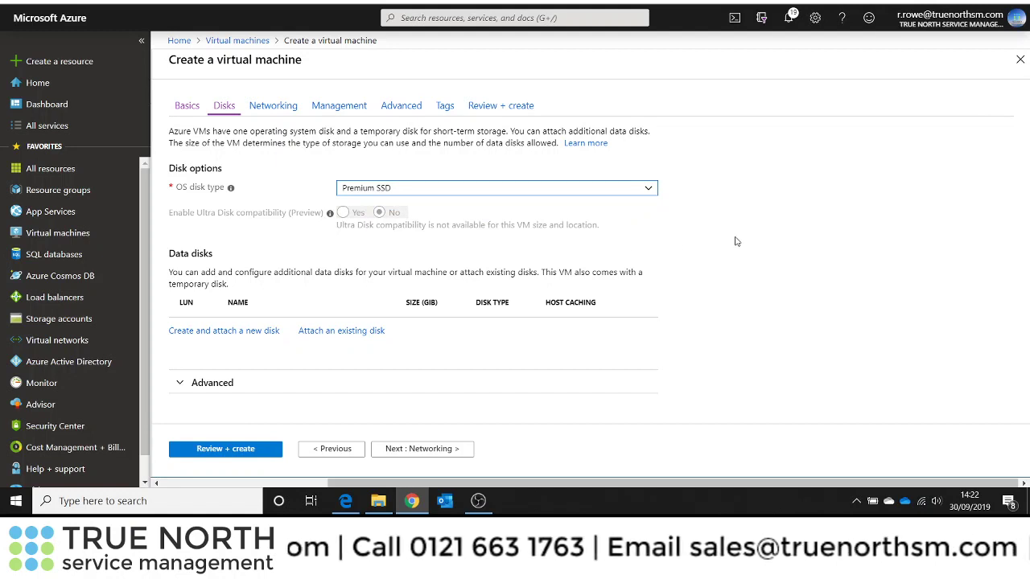
{"action": "left_click", "coordinate": [443, 451]}
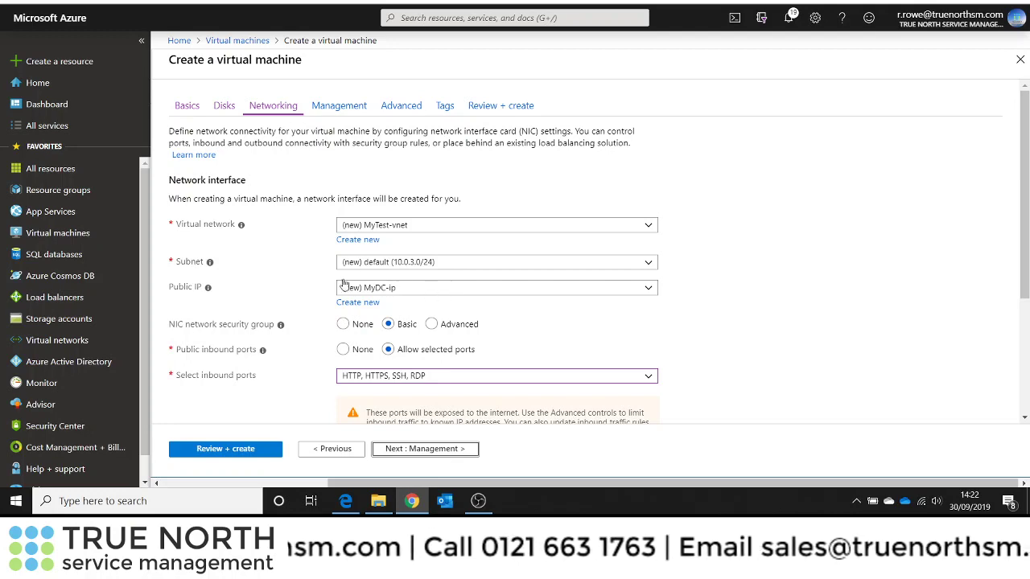
Accept the default MyTest-vnet network and MyDC-ip public IP, then advance to Management.
{"action": "scroll", "coordinate": [287, 344], "scroll_direction": "down", "scroll_amount": 3}
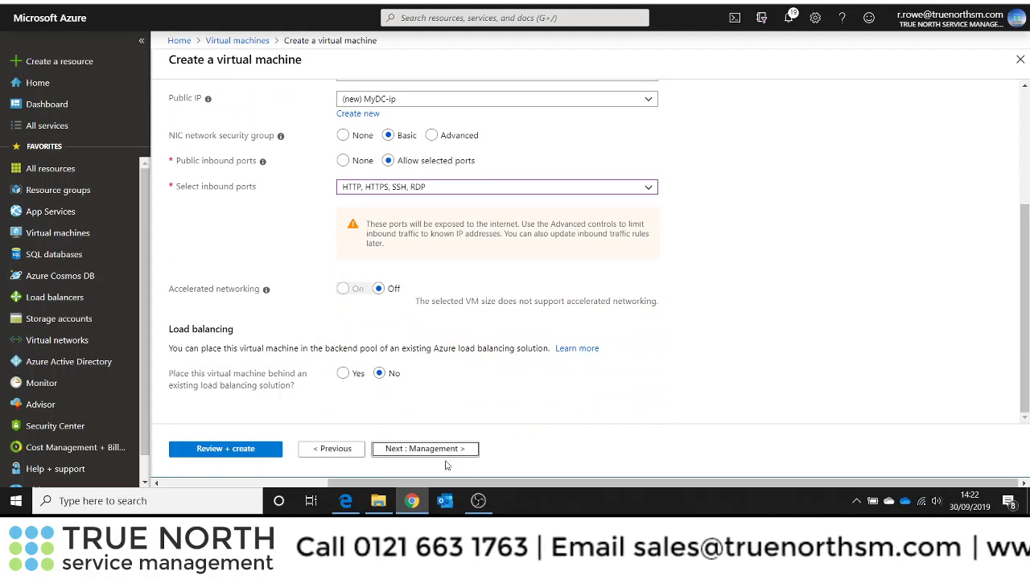
{"action": "left_click", "coordinate": [408, 449]}
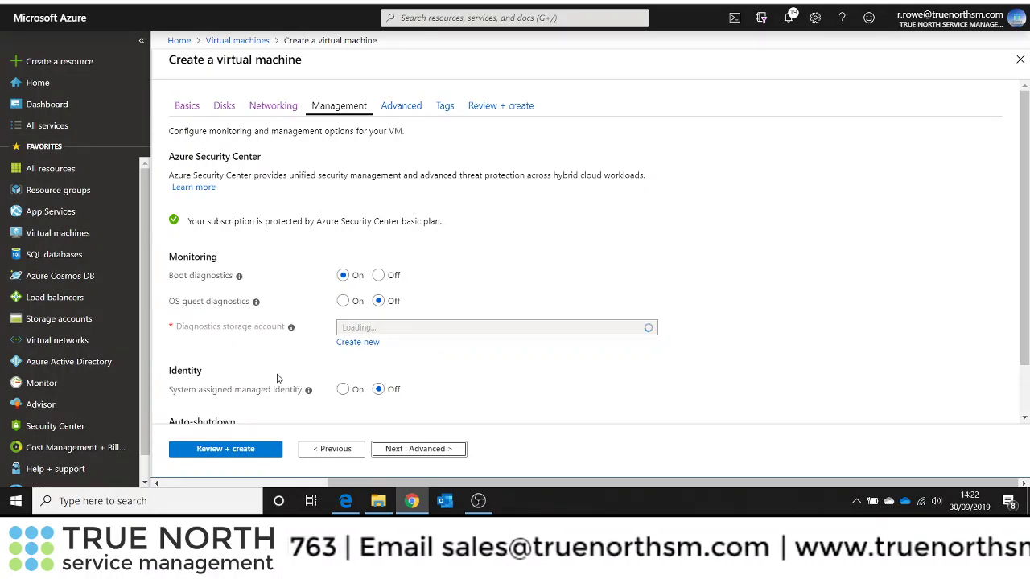
{"action": "scroll", "coordinate": [615, 346], "scroll_direction": "down", "scroll_amount": 1}
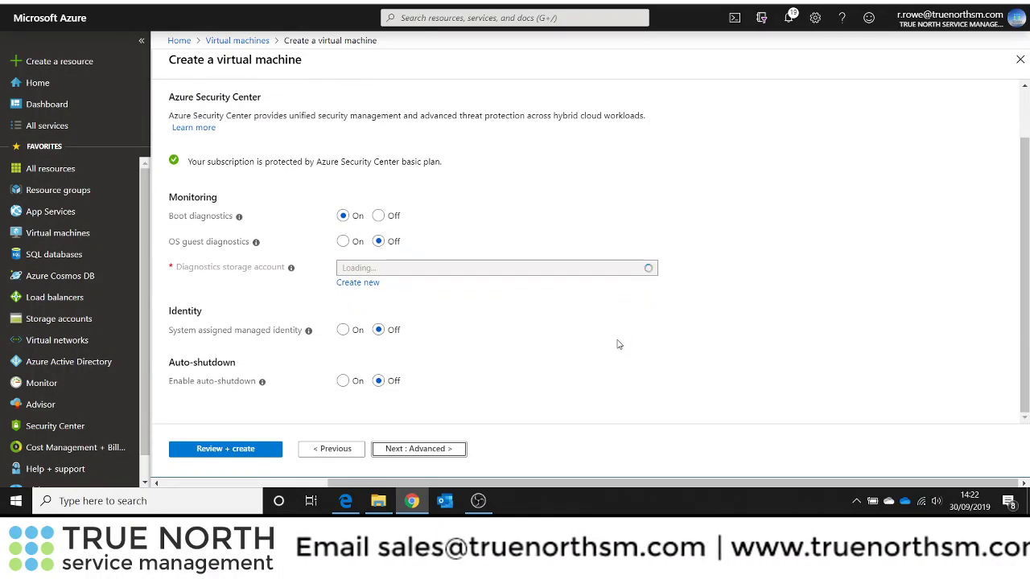
{"action": "scroll", "coordinate": [619, 344], "scroll_direction": "up", "scroll_amount": 1}
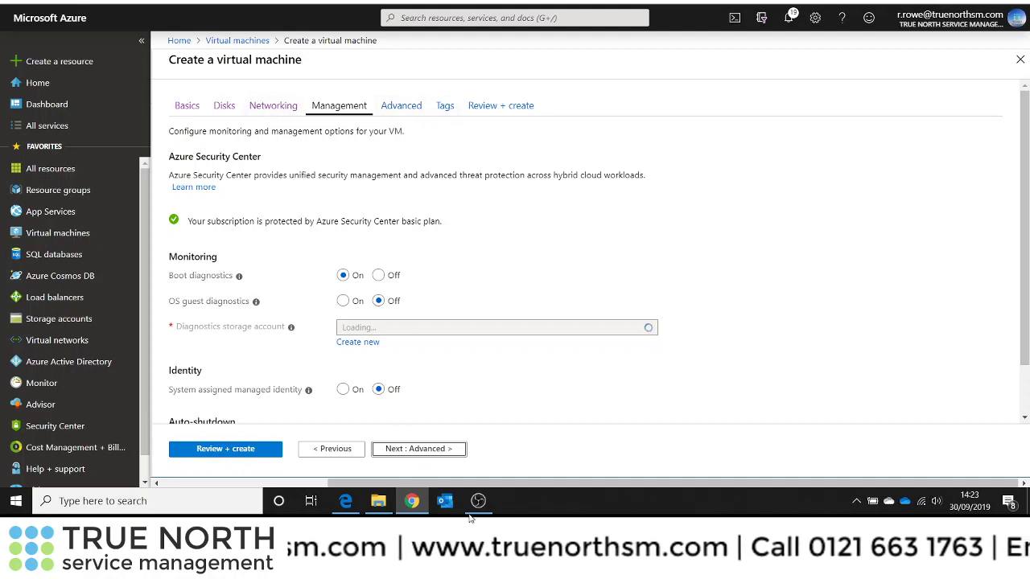
Pass the Advanced settings without adding any extensions and move on to Tags.
{"action": "left_click", "coordinate": [450, 449]}
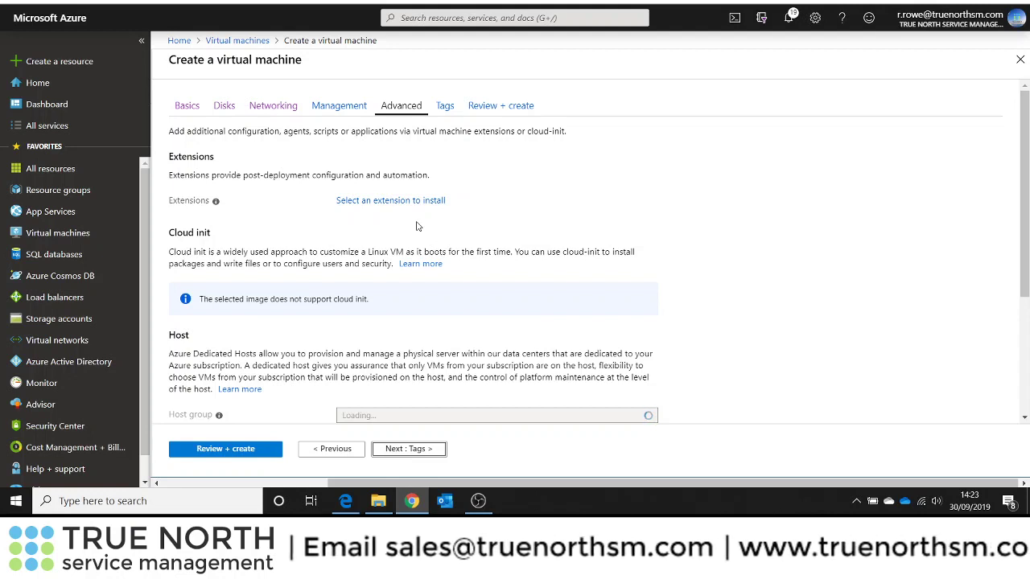
{"action": "left_click", "coordinate": [419, 451]}
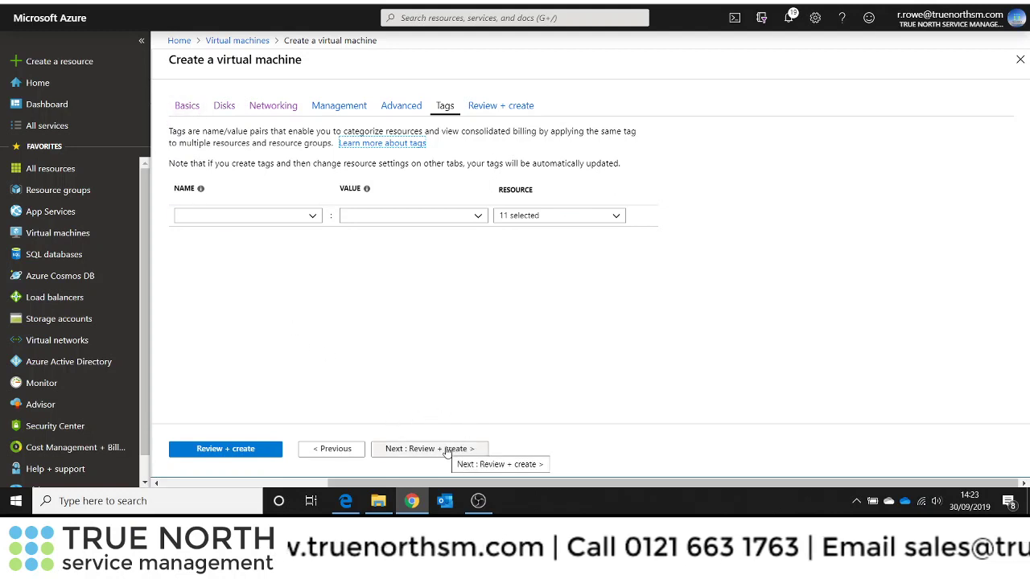
Validate and review the MyDC summary: Standard B2s, North Europe, 0.0399 GBP/hr.
{"action": "left_click", "coordinate": [447, 449]}
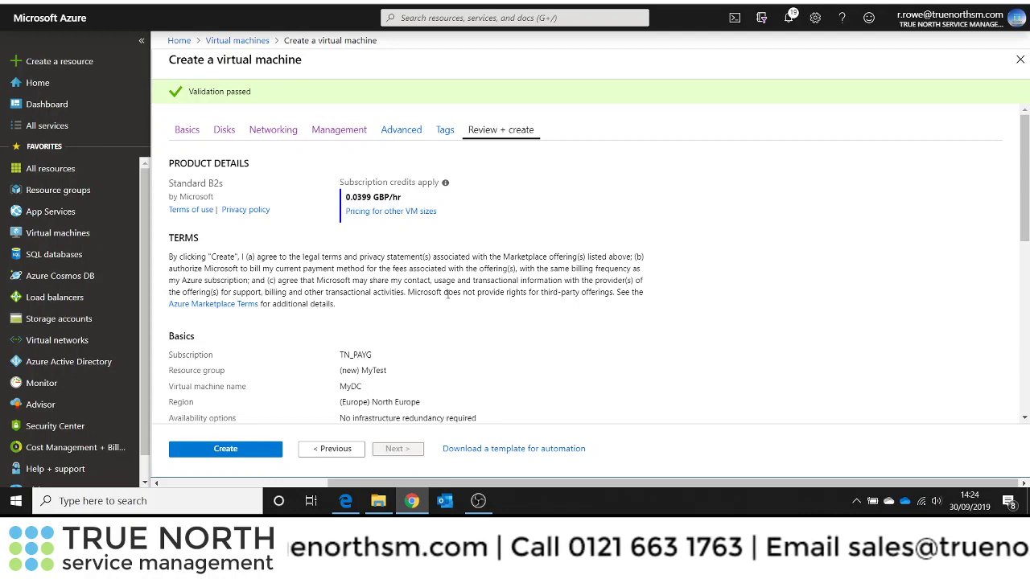
{"action": "scroll", "coordinate": [438, 302], "scroll_direction": "down", "scroll_amount": 2}
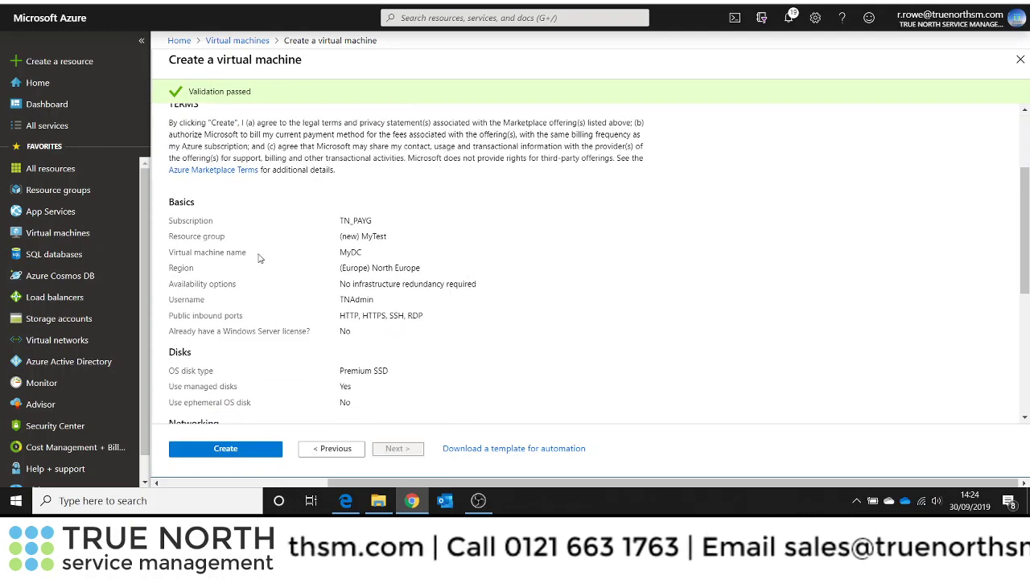
{"action": "scroll", "coordinate": [250, 281], "scroll_direction": "down", "scroll_amount": 1}
{"action": "scroll", "coordinate": [384, 298], "scroll_direction": "down", "scroll_amount": 2}
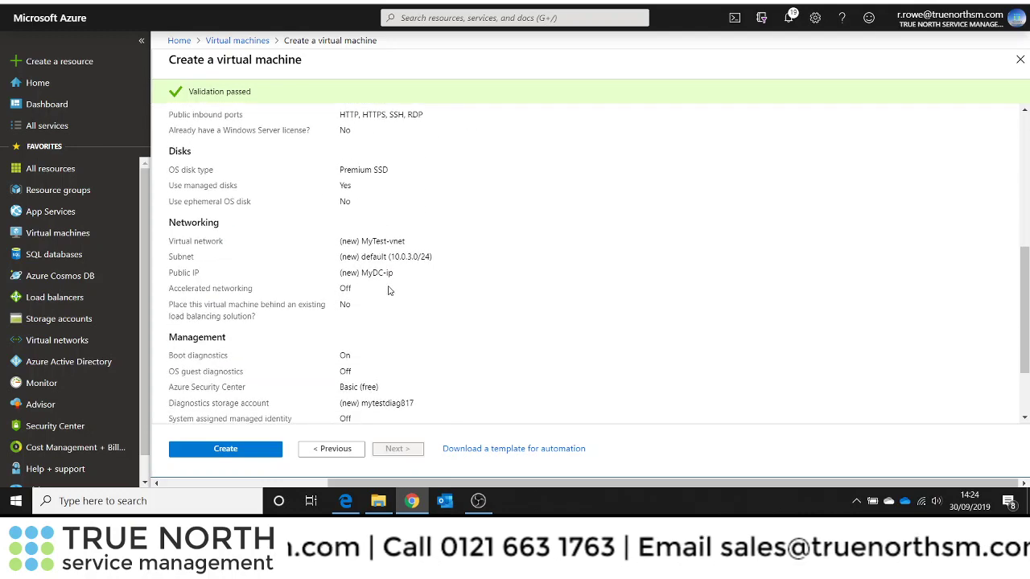
{"action": "scroll", "coordinate": [394, 286], "scroll_direction": "down", "scroll_amount": 1}
{"action": "scroll", "coordinate": [394, 287], "scroll_direction": "down", "scroll_amount": 1}
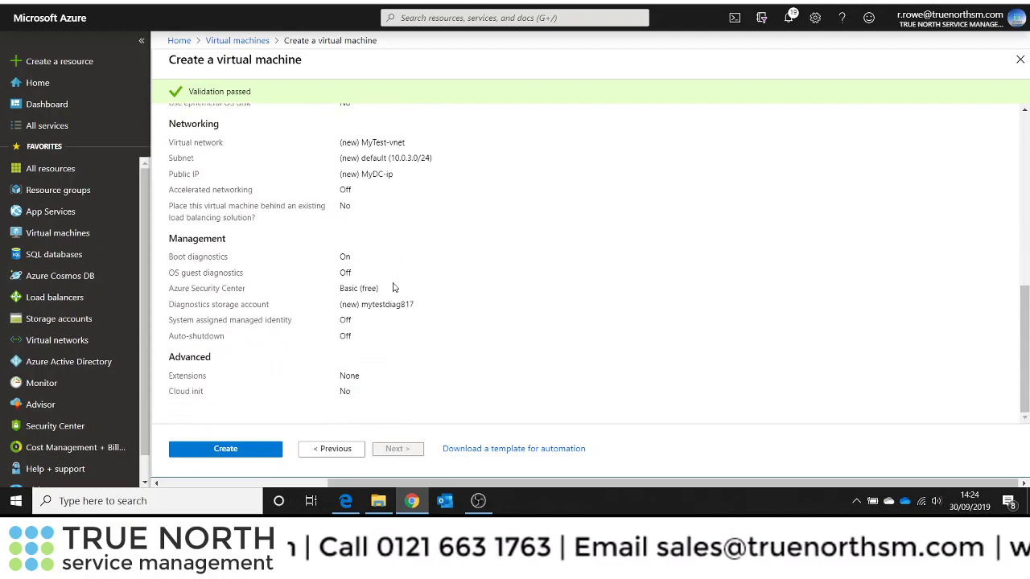
{"action": "scroll", "coordinate": [363, 338], "scroll_direction": "up", "scroll_amount": 5}
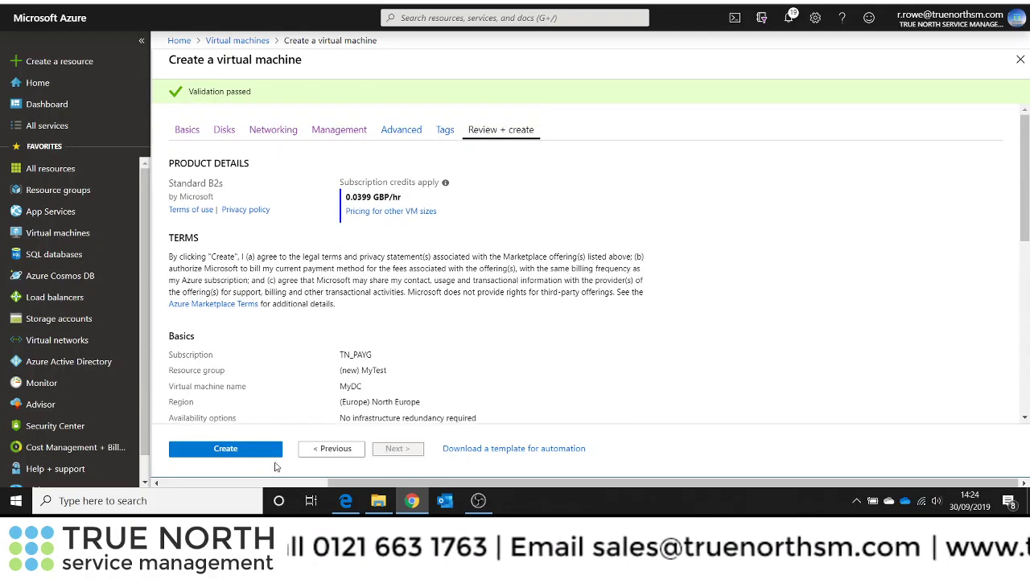
Create the validated MyDC virtual machine and wait for its deployment to finish.
{"action": "left_click", "coordinate": [225, 450]}
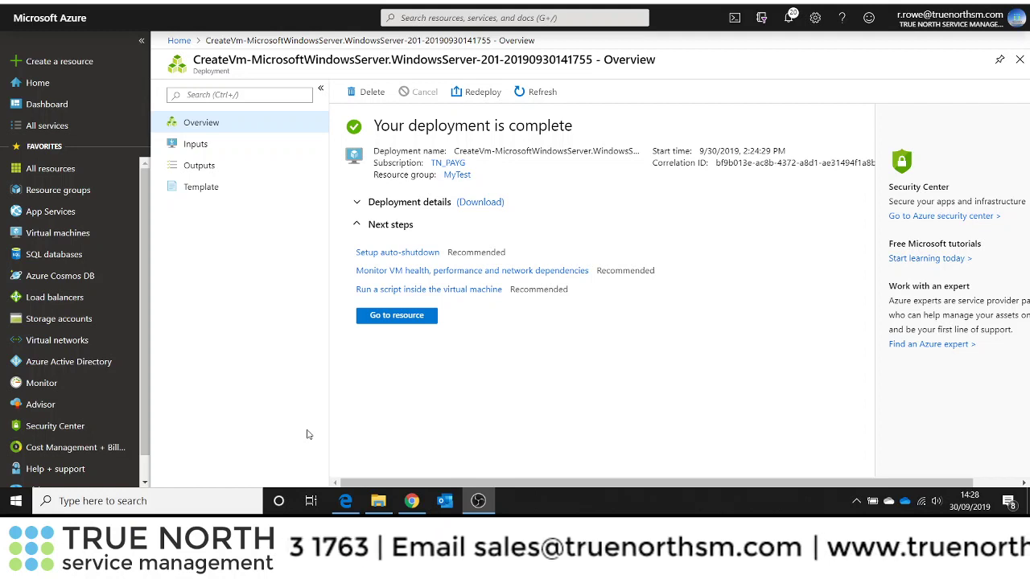
Go to the deployed MyDC VM and view its Networking inbound port rules.
{"action": "left_click", "coordinate": [399, 317]}
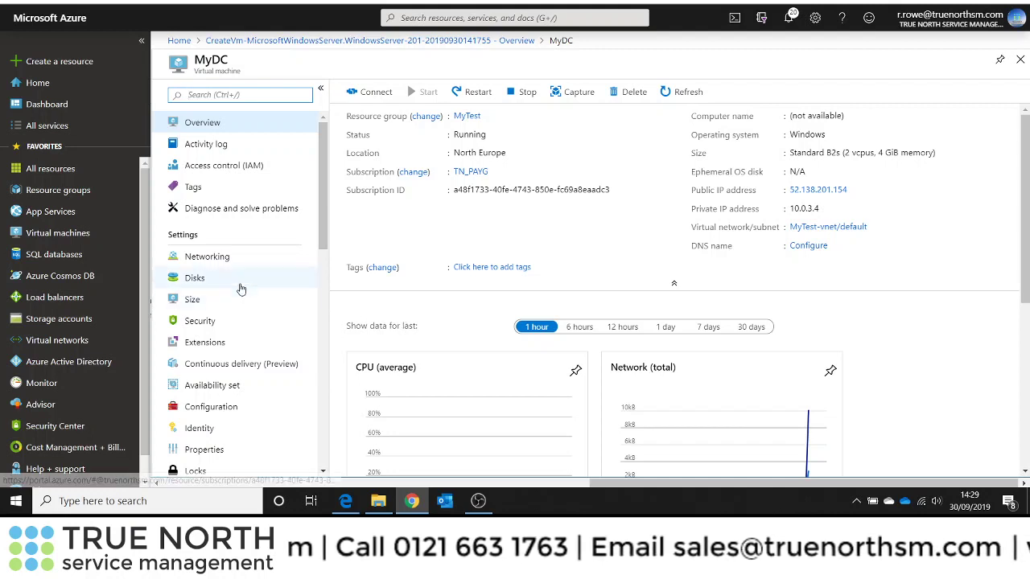
{"action": "left_click", "coordinate": [215, 265]}
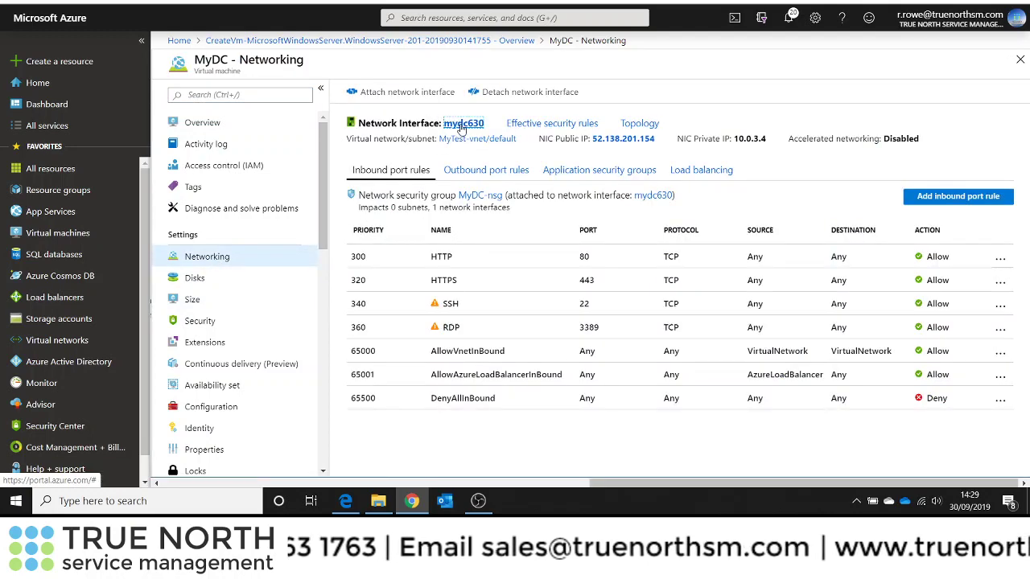
Open the ipconfig1 IP configuration of MyDC's network interface mydc630.
{"action": "left_click", "coordinate": [461, 125]}
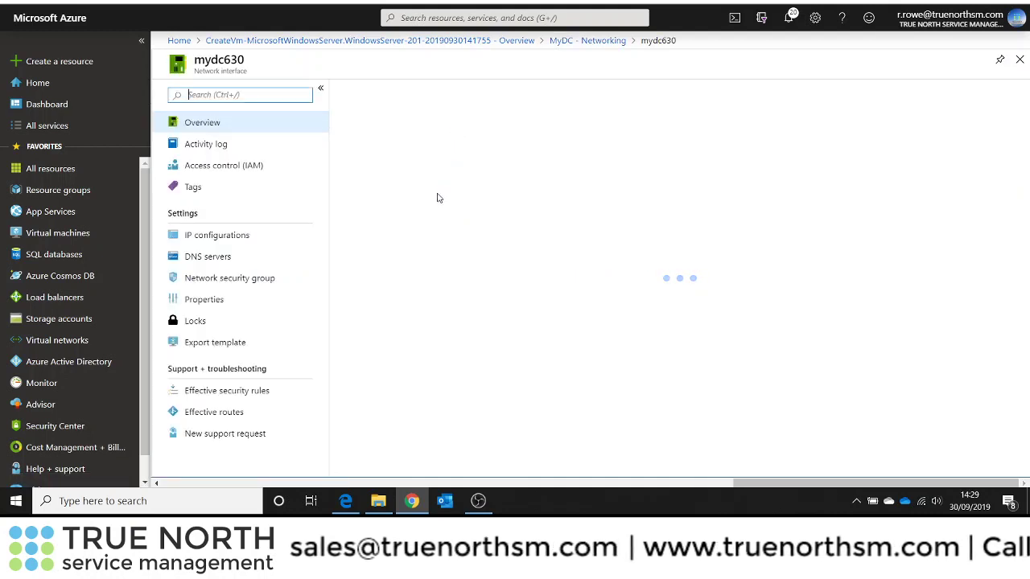
{"action": "left_click", "coordinate": [228, 241]}
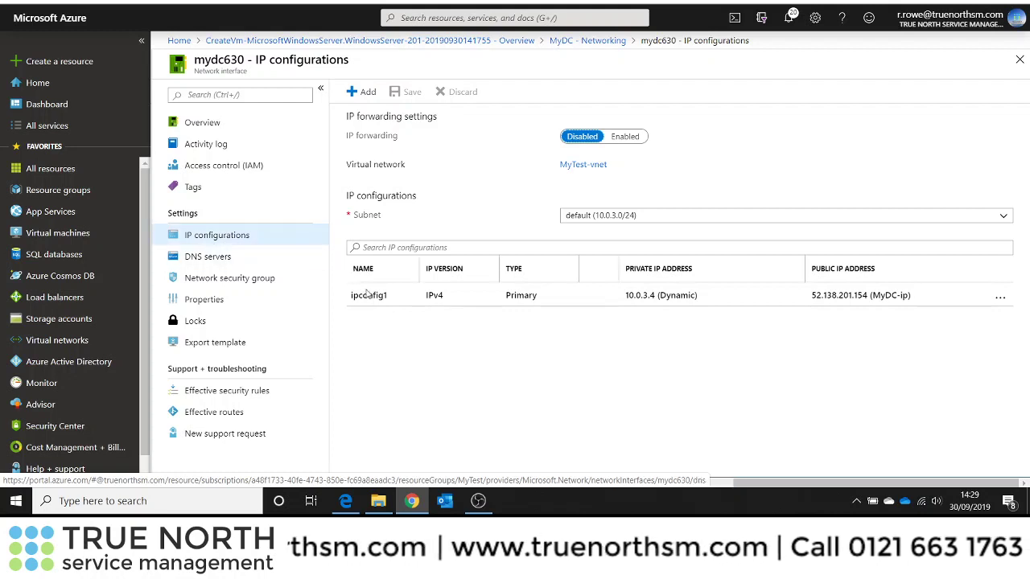
{"action": "left_click", "coordinate": [373, 297]}
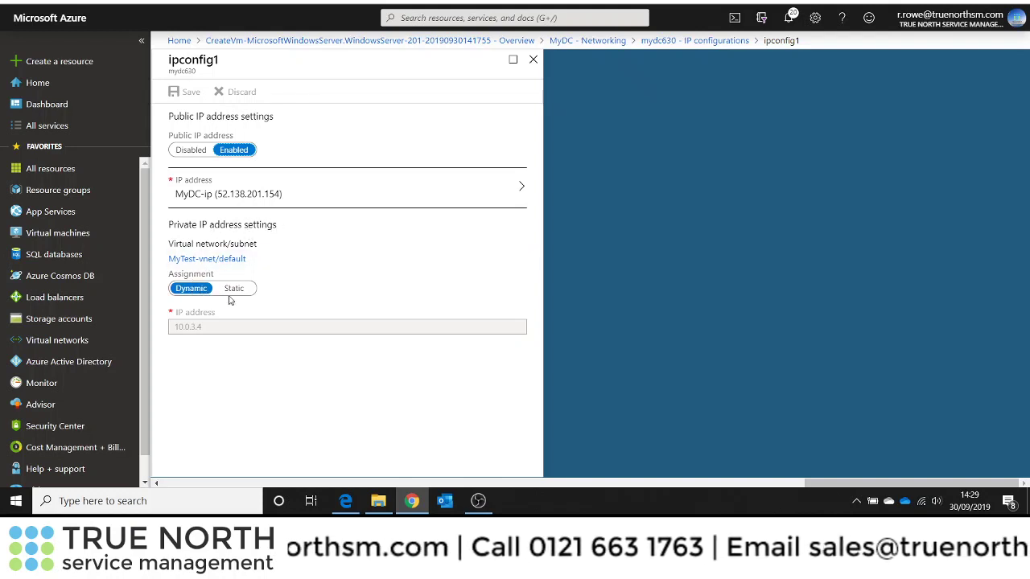
Make mydc630's private IP 10.0.3.4 static, save it, then go to Virtual networks.
{"action": "left_click", "coordinate": [234, 291]}
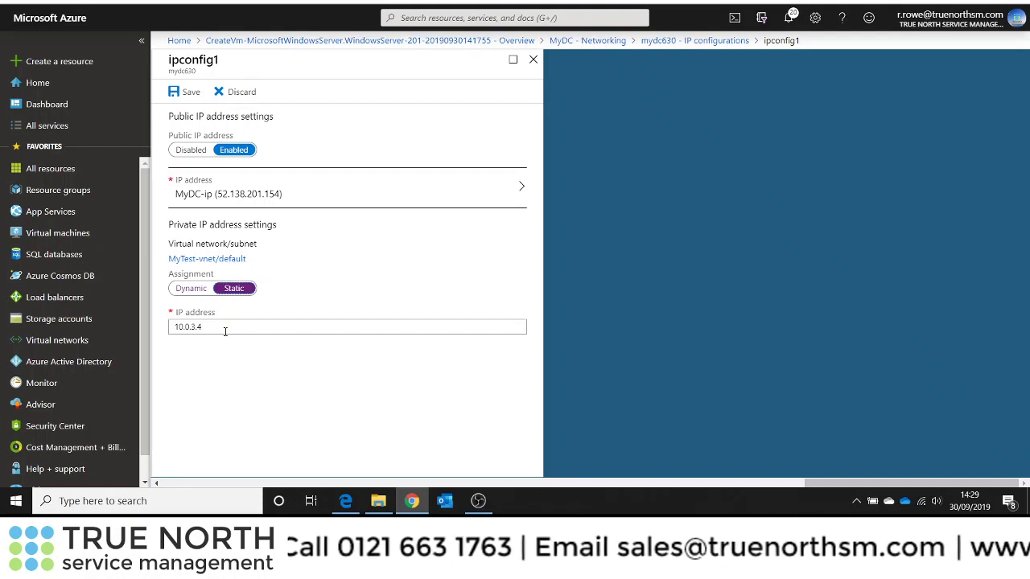
{"action": "left_click", "coordinate": [190, 93]}
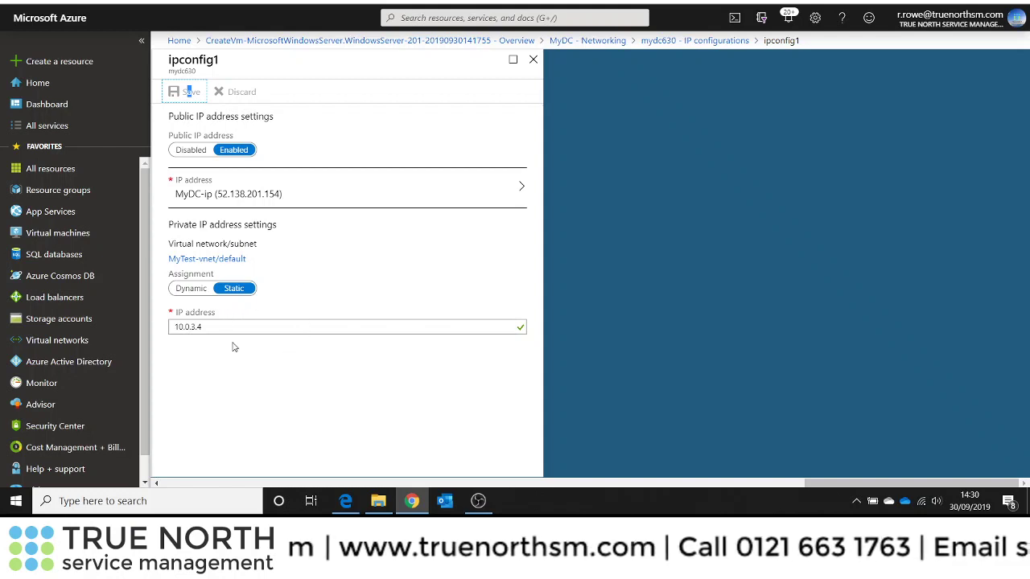
{"action": "left_click", "coordinate": [77, 349]}
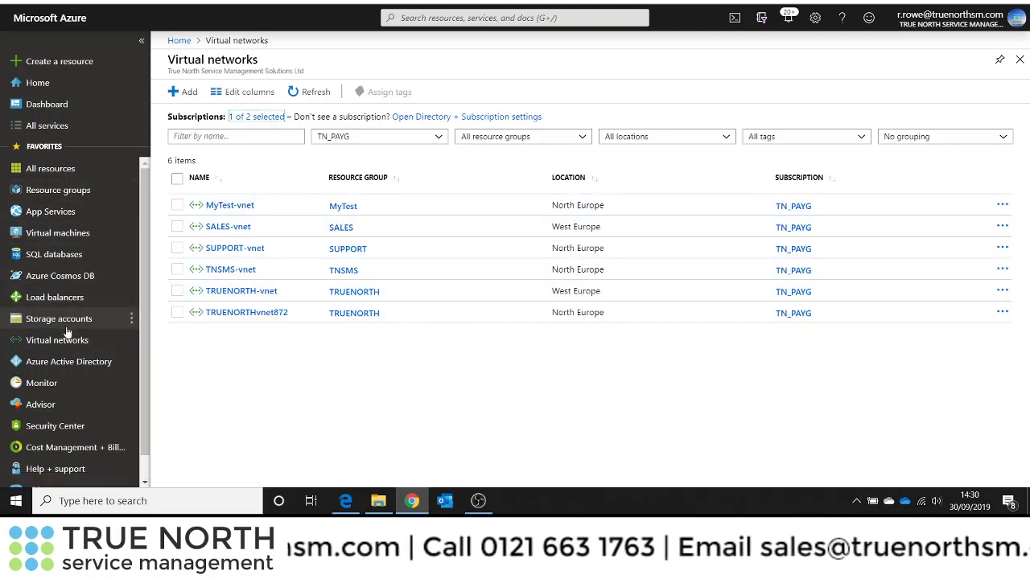
Through MyTest-vnet's connected device mydc630, open the interface's DNS servers page.
{"action": "left_click", "coordinate": [228, 208]}
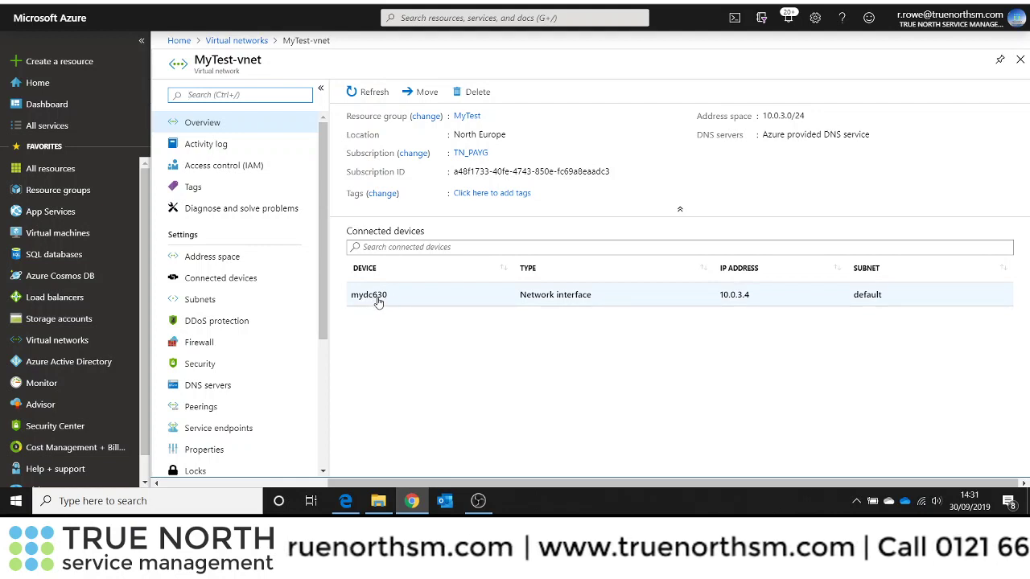
{"action": "left_click", "coordinate": [378, 298]}
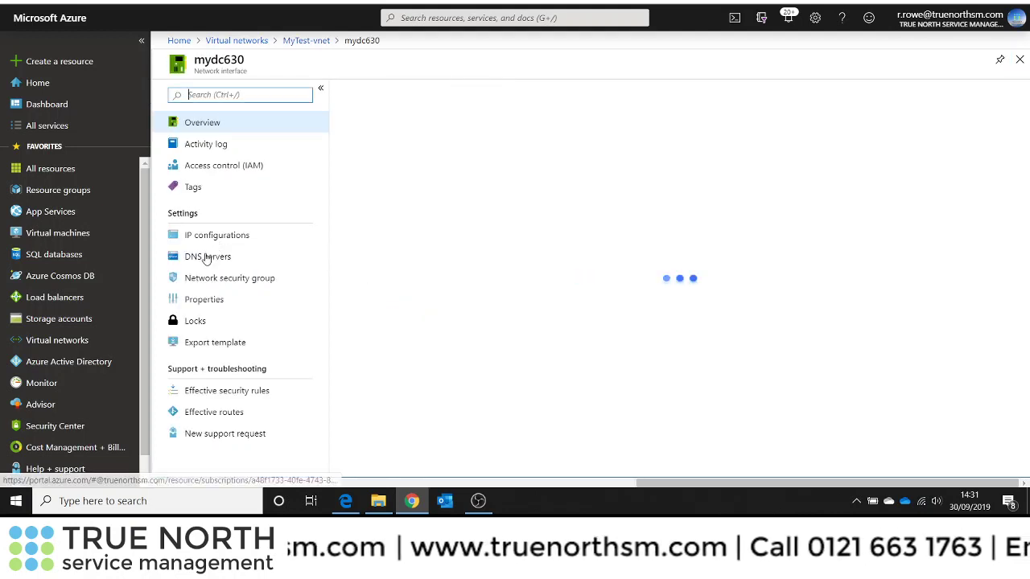
{"action": "left_click", "coordinate": [207, 256]}
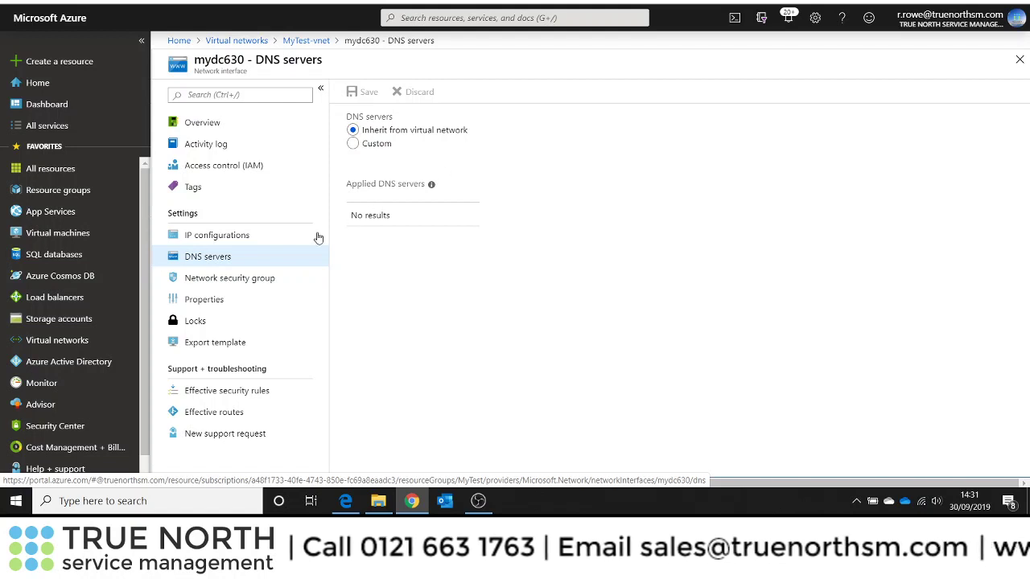
Check MyTest-vnet's connected devices and overview: mydc630 at 10.0.3.4, Azure-provided DNS.
{"action": "left_click", "coordinate": [71, 342]}
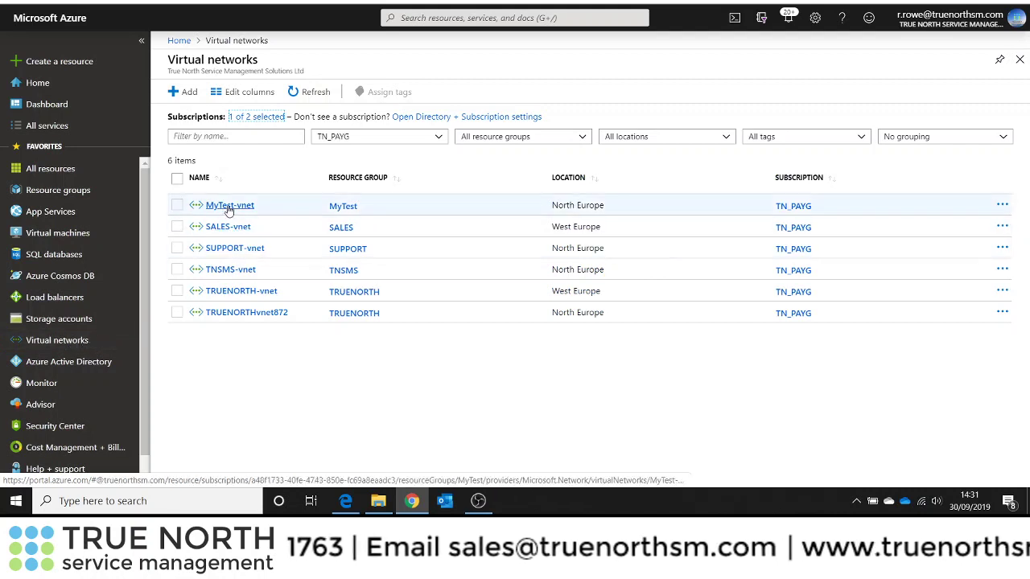
{"action": "left_click", "coordinate": [230, 207]}
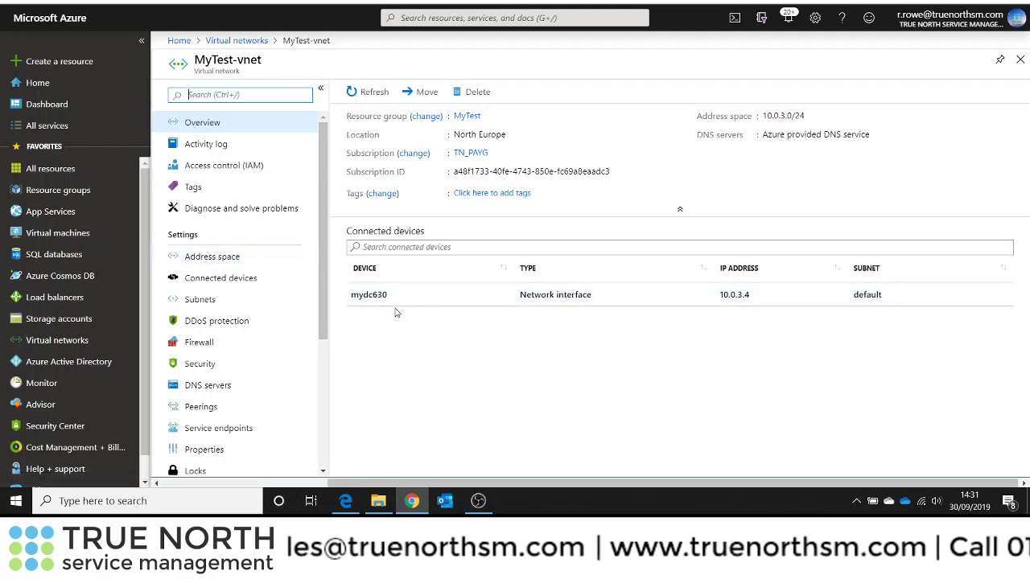
{"action": "left_click", "coordinate": [240, 279]}
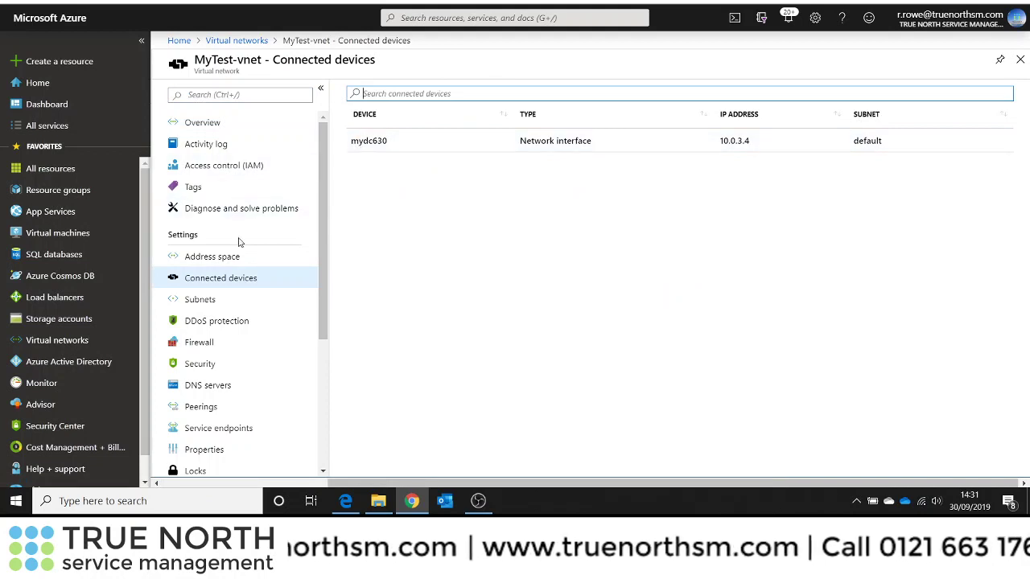
{"action": "left_click", "coordinate": [211, 125]}
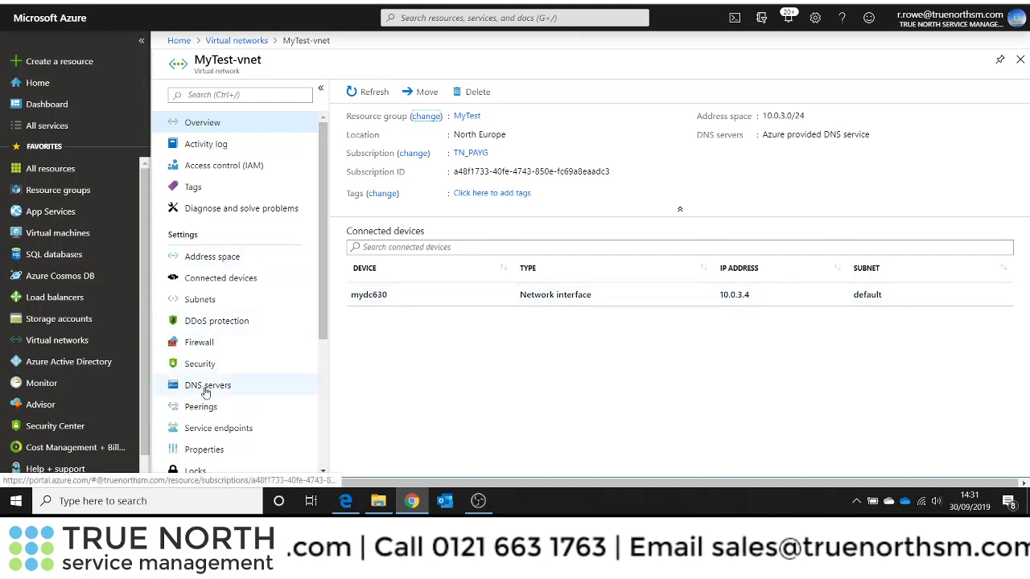
Start a Custom DNS setting on MyTest-vnet, then discard it for the Virtual machines list.
{"action": "left_click", "coordinate": [208, 388]}
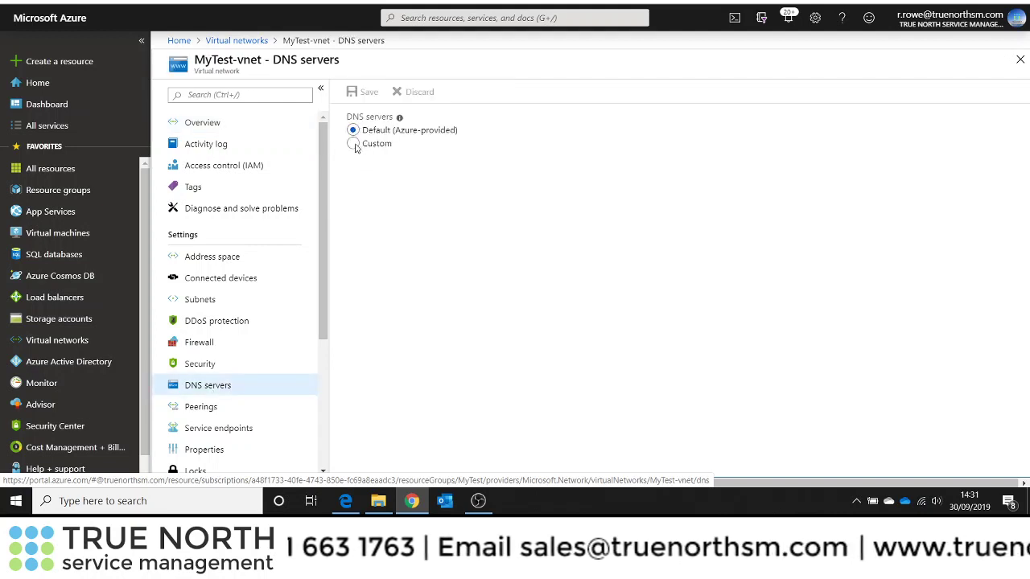
{"action": "left_click", "coordinate": [354, 144]}
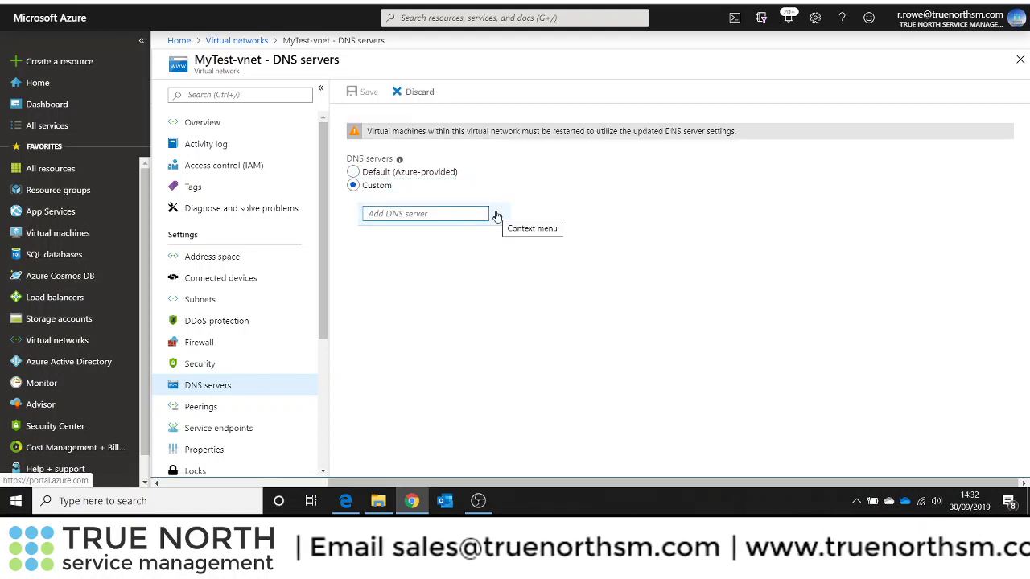
{"action": "left_click", "coordinate": [73, 240]}
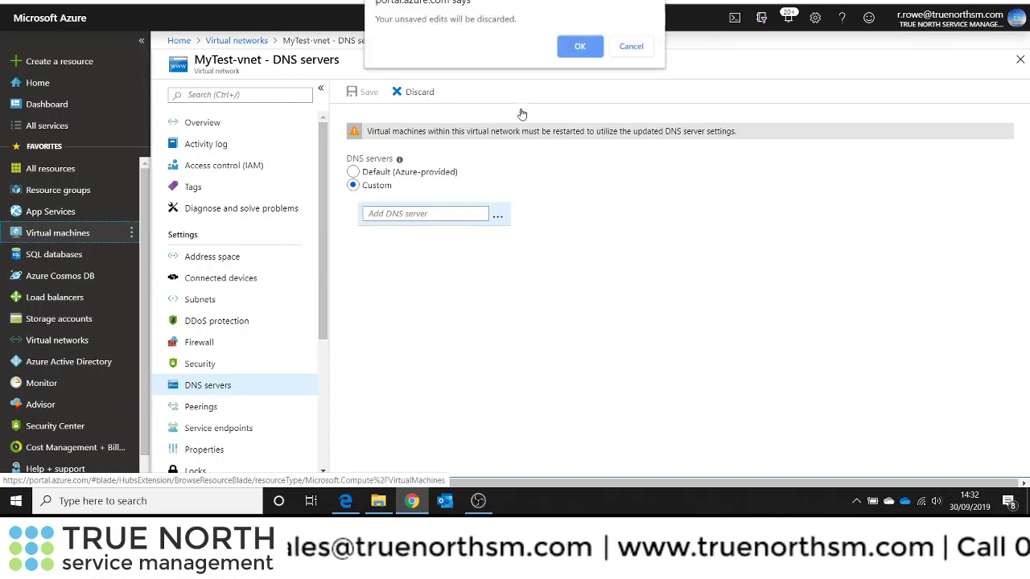
{"action": "left_click", "coordinate": [585, 50]}
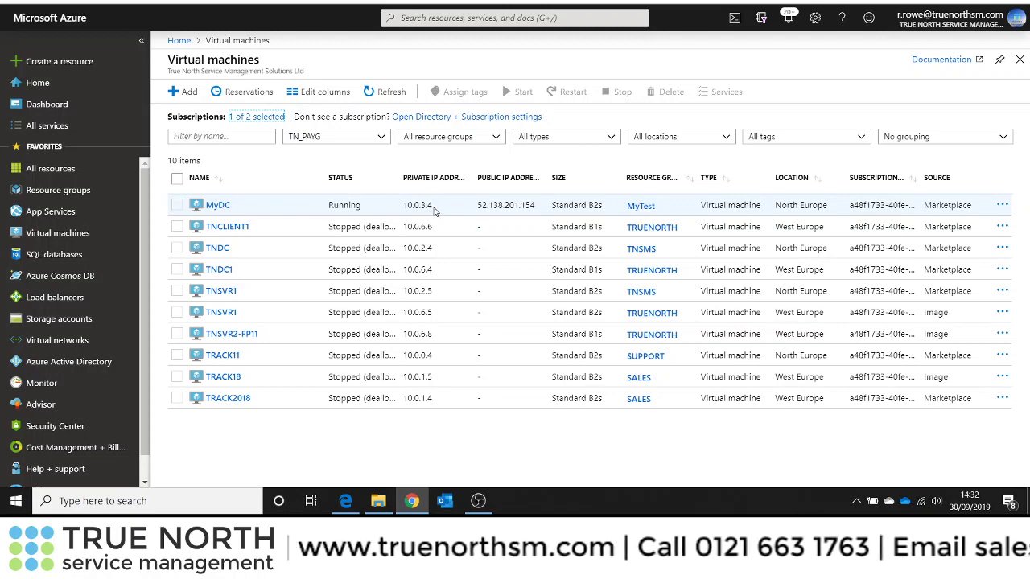
Select MyDC's private IP 10.0.3.4 in the VM list, then reopen MyTest-vnet.
{"action": "left_click_drag", "start_coordinate": [434, 211], "coordinate": [409, 207]}
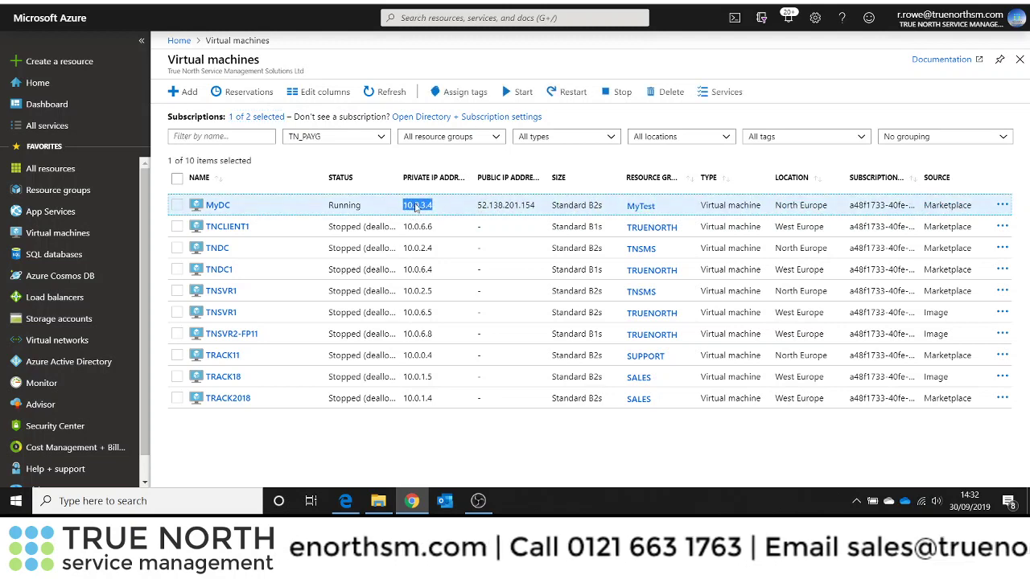
{"action": "right_click", "coordinate": [417, 207]}
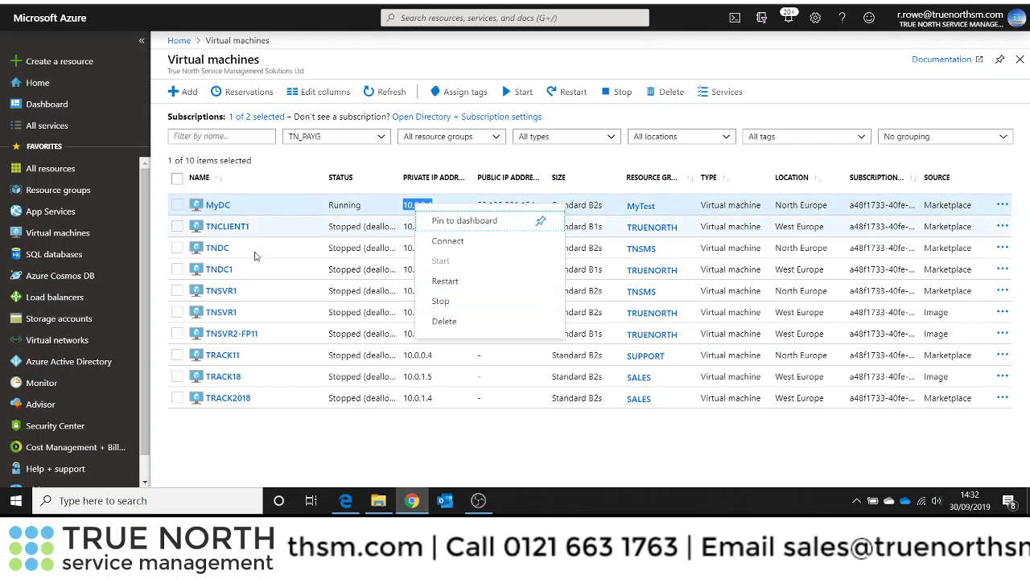
{"action": "left_click", "coordinate": [62, 342]}
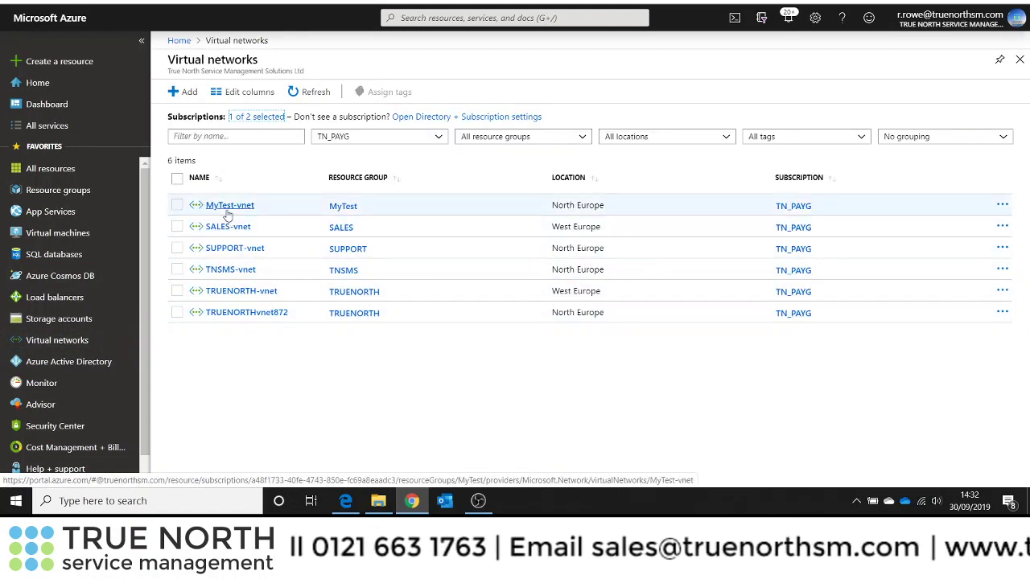
{"action": "left_click", "coordinate": [228, 208]}
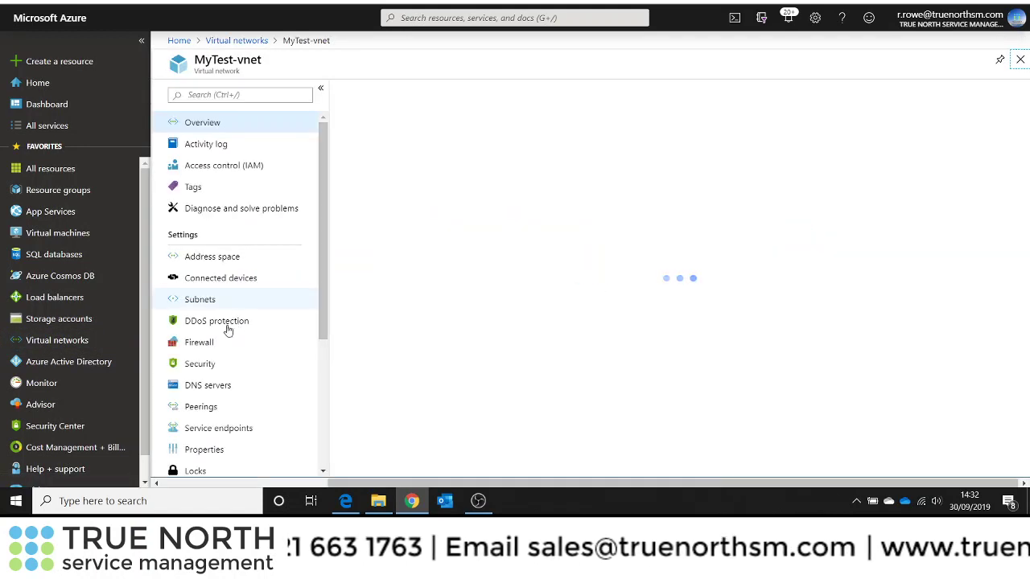
Switch MyTest-vnet's DNS servers to Custom with address 10.0.3.4 and save.
{"action": "left_click", "coordinate": [206, 385]}
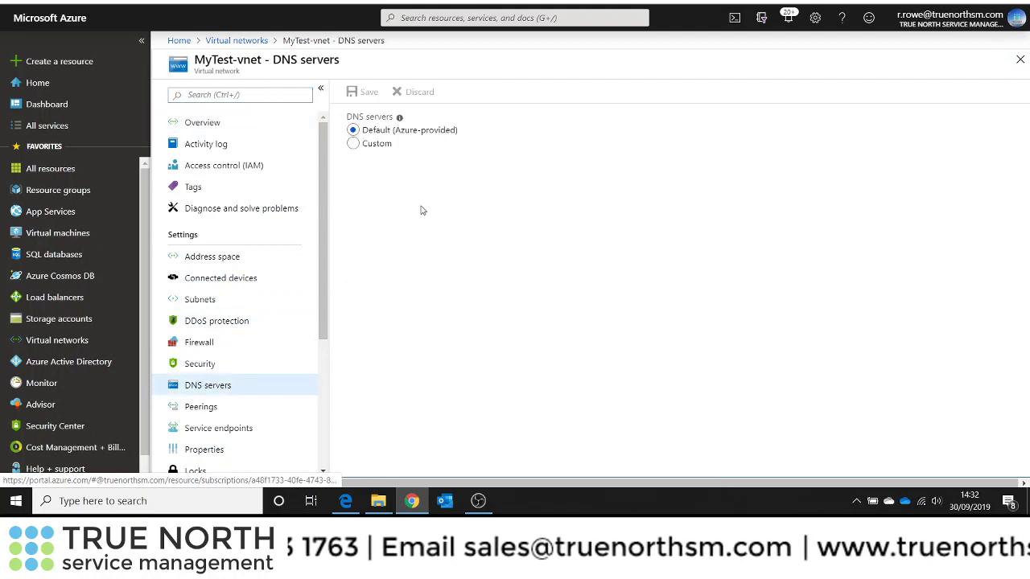
{"action": "left_click", "coordinate": [353, 144]}
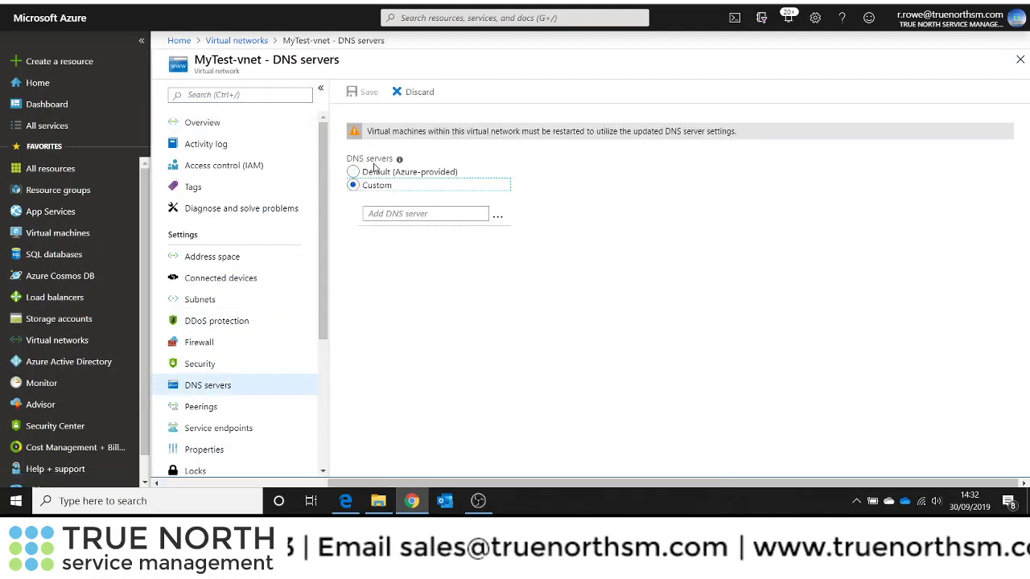
{"action": "left_click", "coordinate": [389, 213]}
{"action": "type", "text": "10.0"}
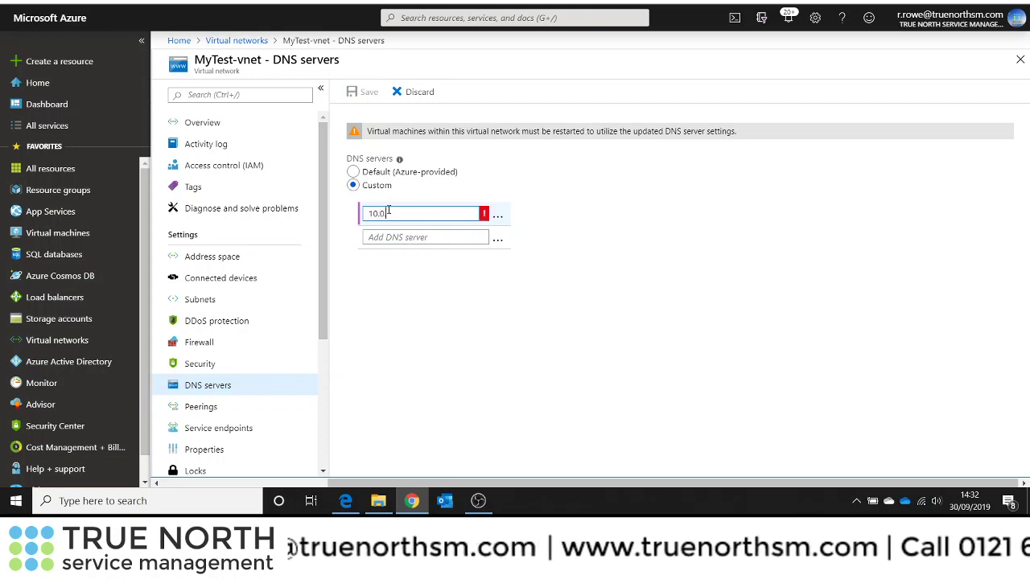
{"action": "type", "text": ".3.4"}
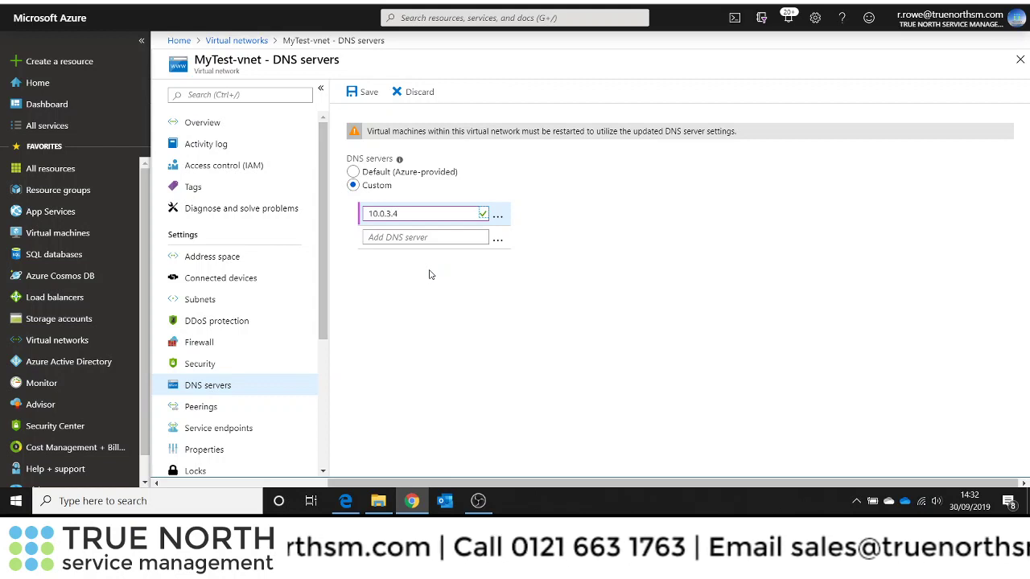
{"action": "left_click", "coordinate": [370, 95]}
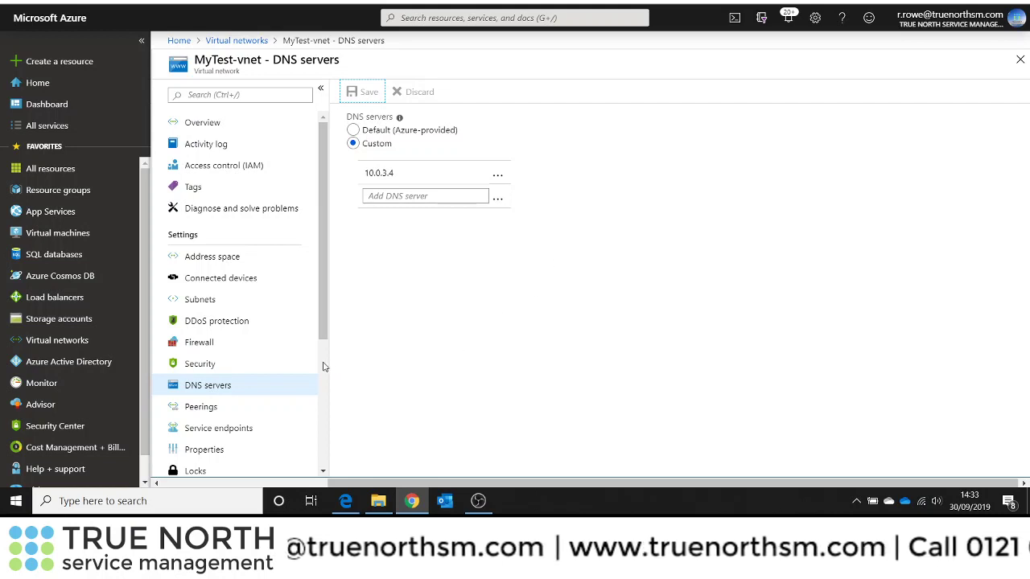
Check that ipconfig1 on MyDC's interface mydc630 has static IP 10.0.3.4, then return to Virtual networks.
{"action": "left_click", "coordinate": [63, 242]}
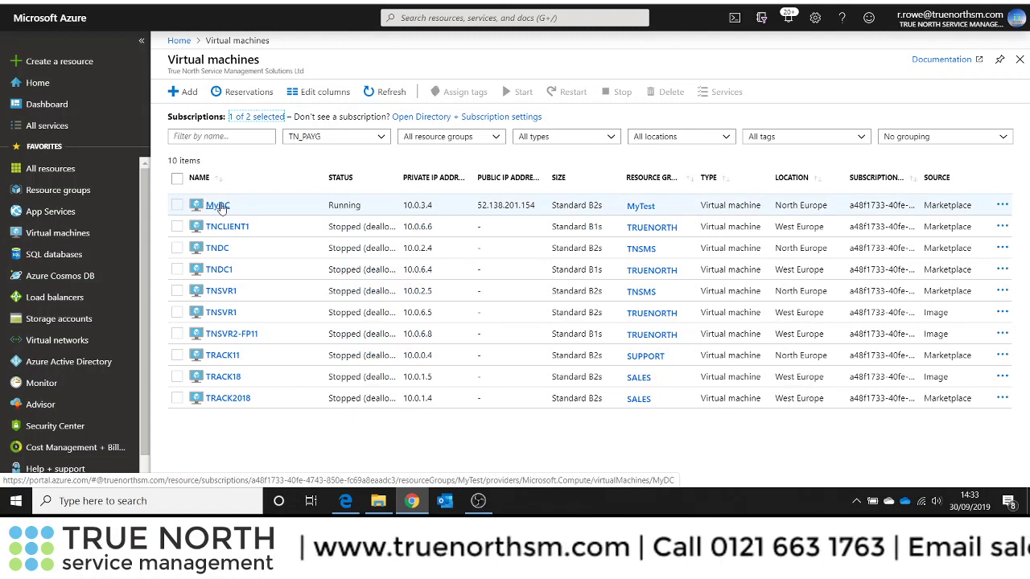
{"action": "left_click", "coordinate": [222, 208]}
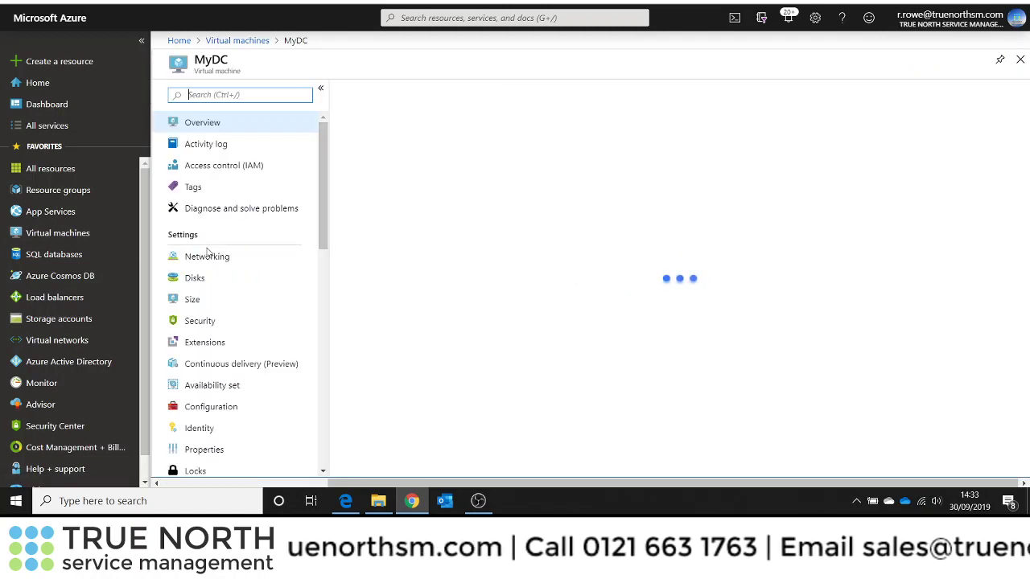
{"action": "left_click", "coordinate": [206, 258]}
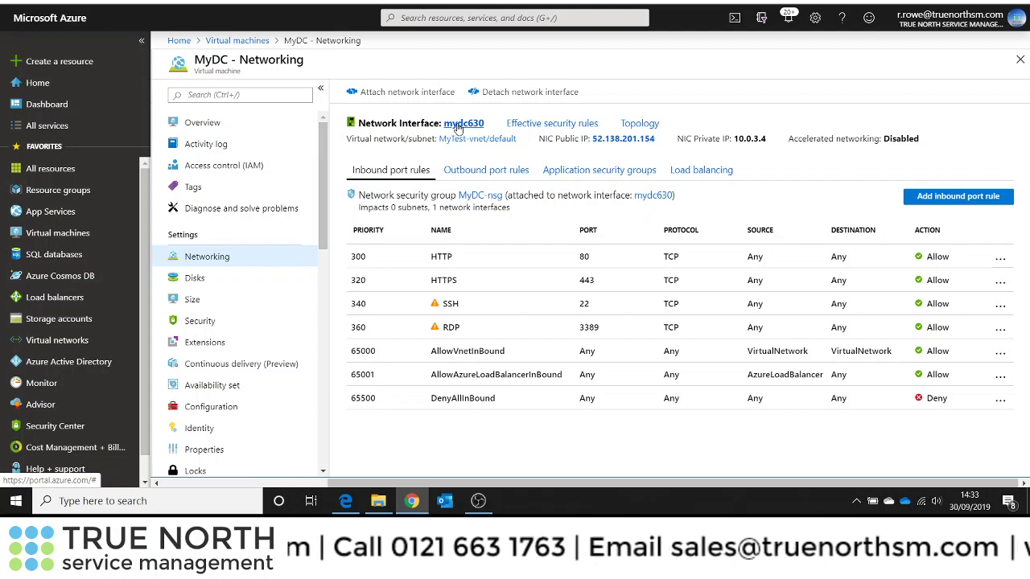
{"action": "left_click", "coordinate": [462, 124]}
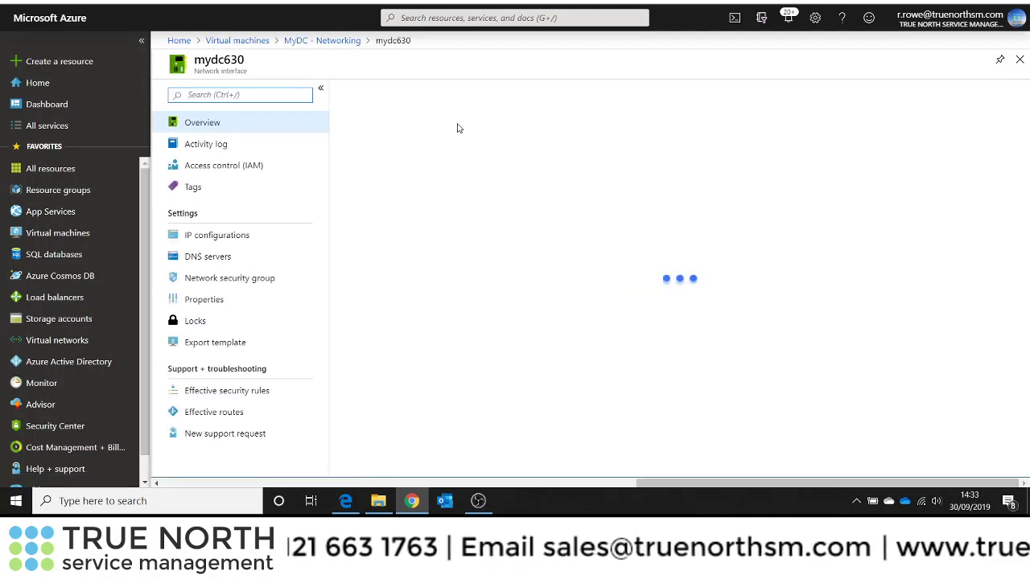
{"action": "left_click", "coordinate": [216, 235]}
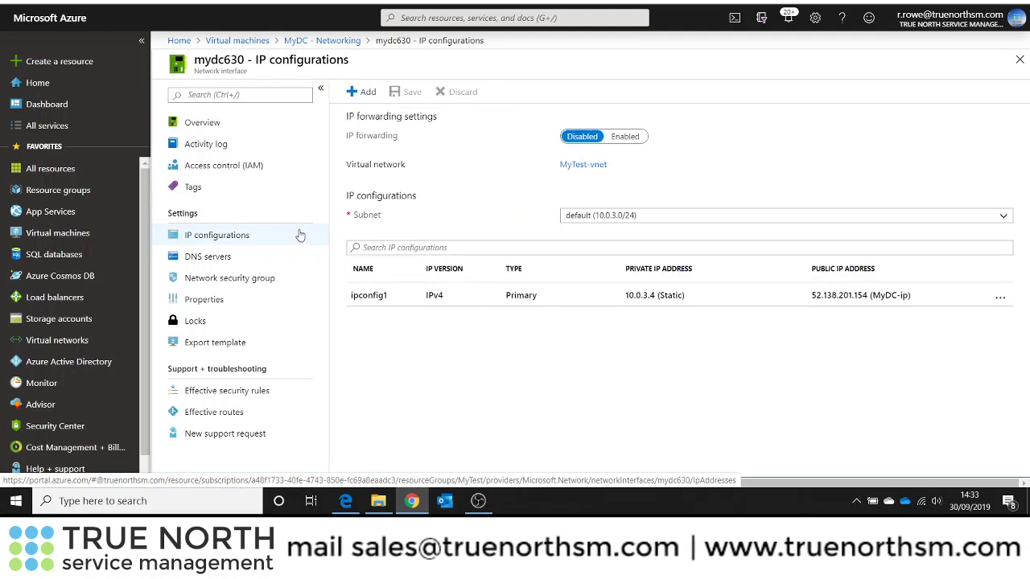
{"action": "left_click", "coordinate": [370, 297]}
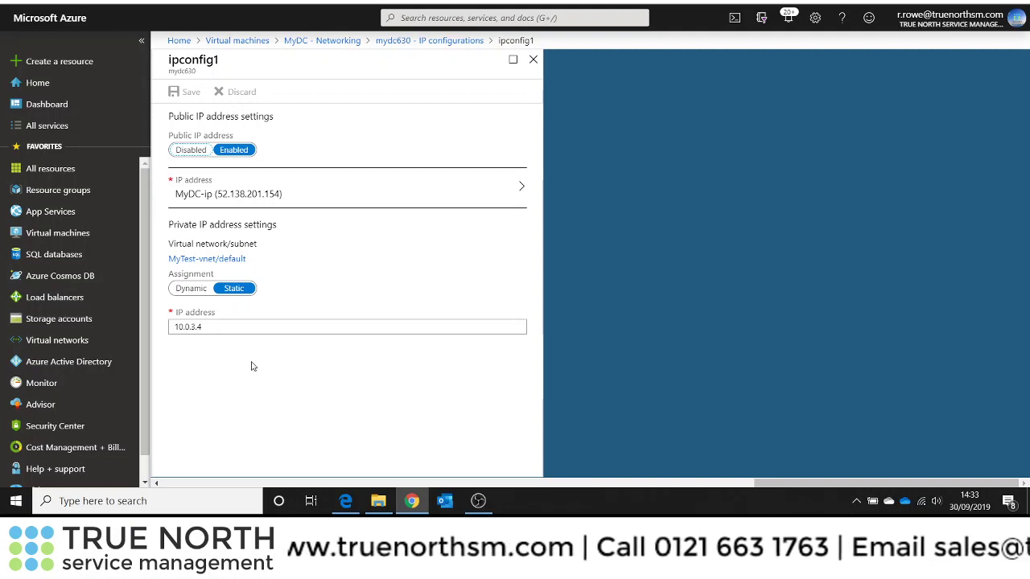
{"action": "left_click", "coordinate": [63, 349]}
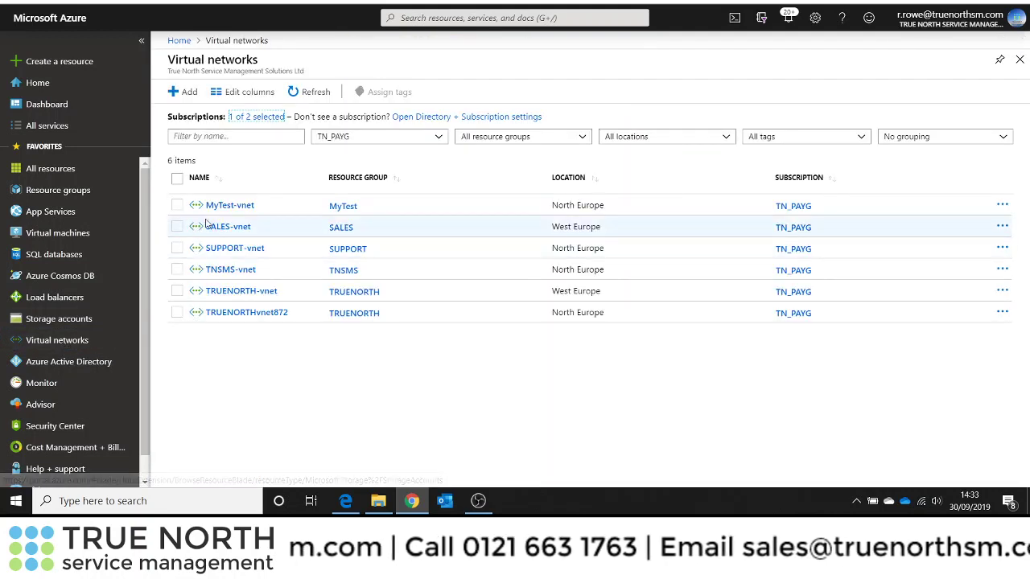
{"action": "left_click", "coordinate": [230, 206]}
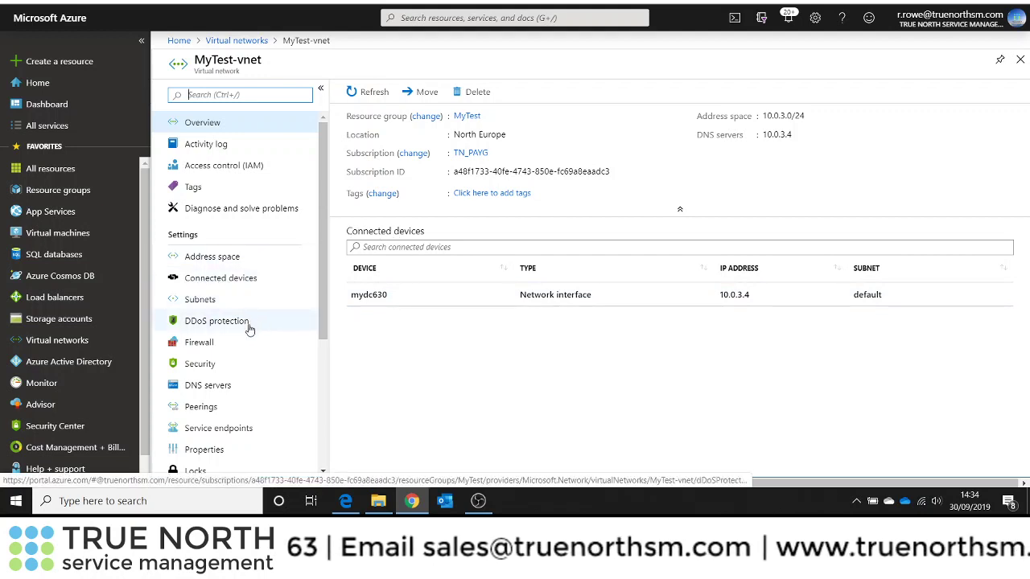
{"action": "left_click", "coordinate": [211, 387]}
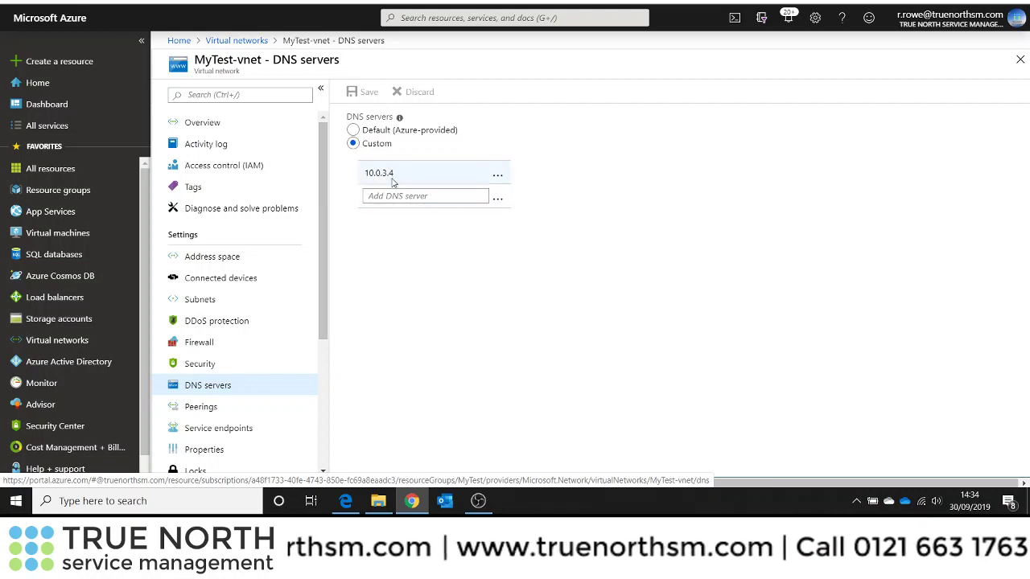
{"action": "left_click", "coordinate": [248, 41]}
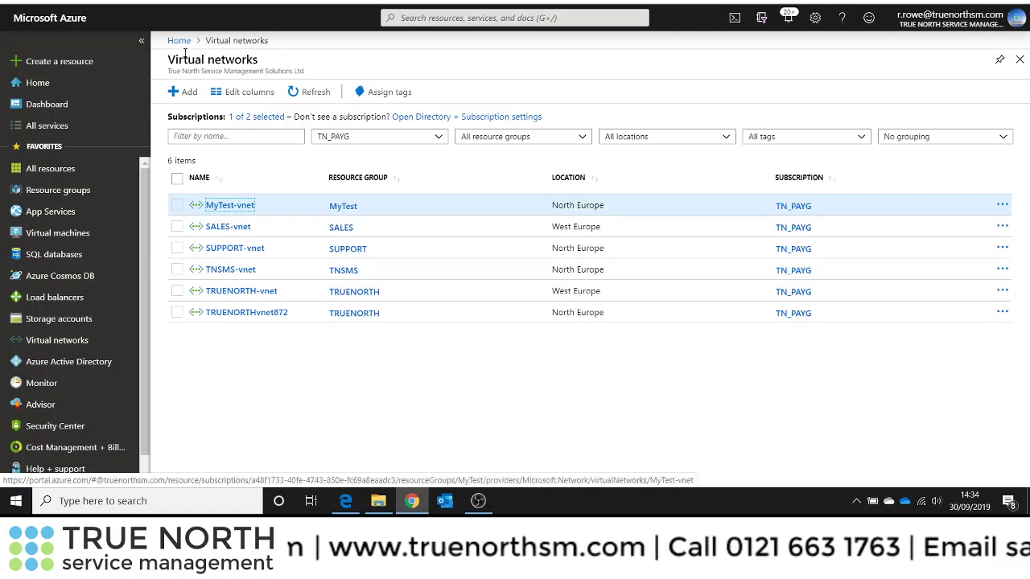
Open the MyDC virtual machine from Virtual machines and bring up its Connect options.
{"action": "left_click", "coordinate": [61, 240]}
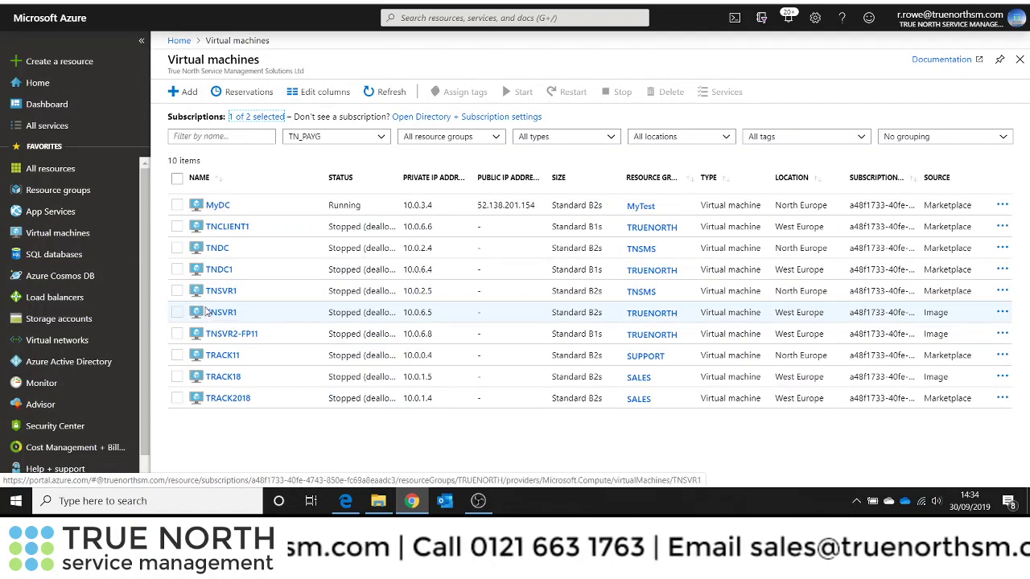
{"action": "left_click", "coordinate": [216, 206]}
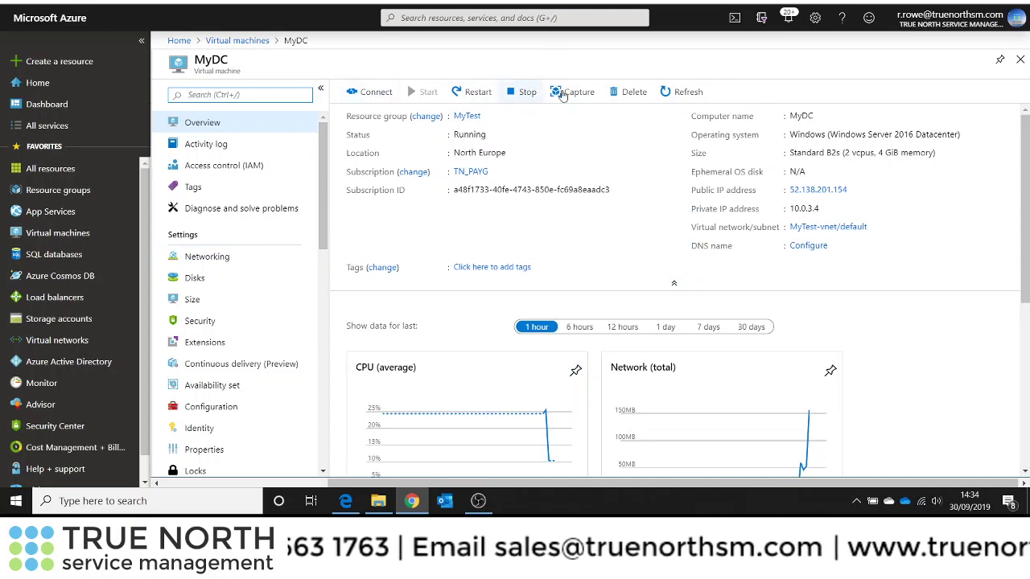
{"action": "left_click", "coordinate": [383, 94]}
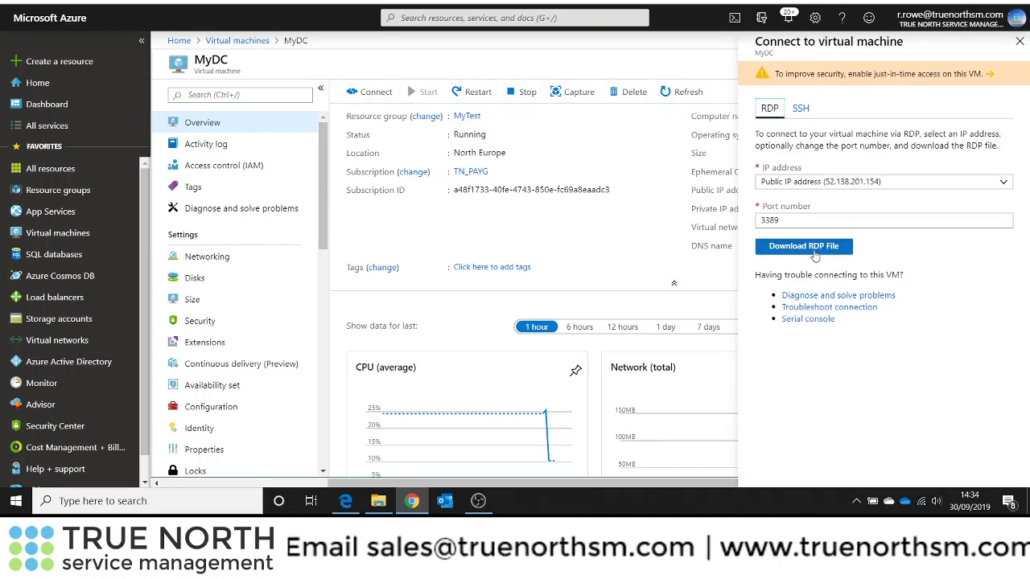
Download MyDC.rdp and launch it, accepting the unknown-publisher warning.
{"action": "left_click", "coordinate": [813, 250]}
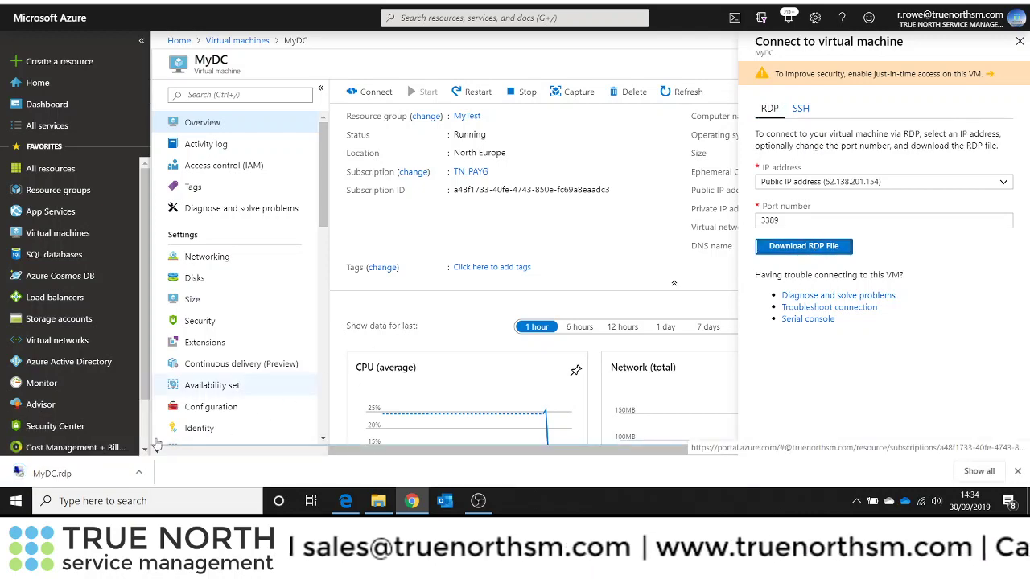
{"action": "left_click", "coordinate": [65, 480]}
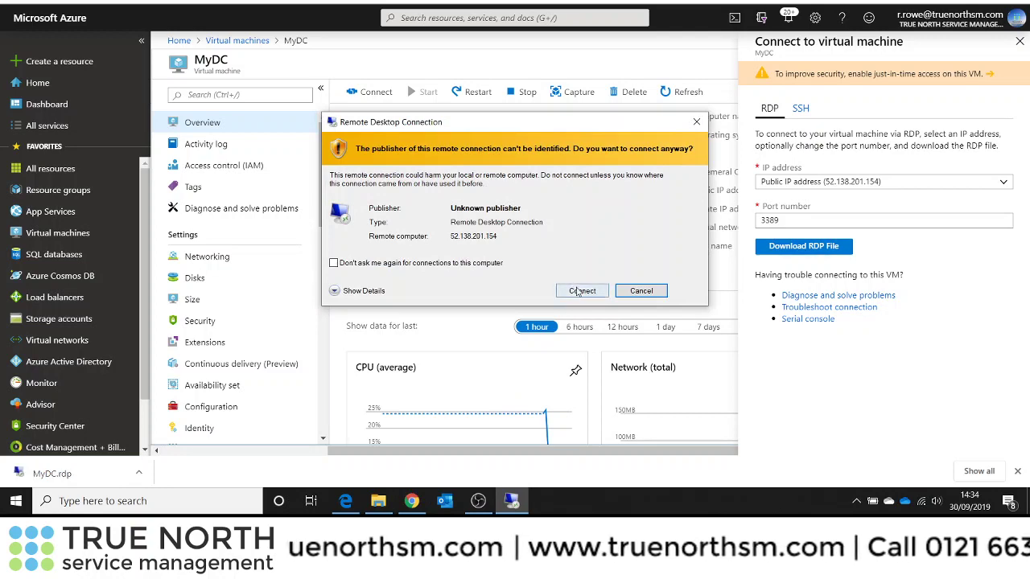
{"action": "left_click", "coordinate": [578, 293]}
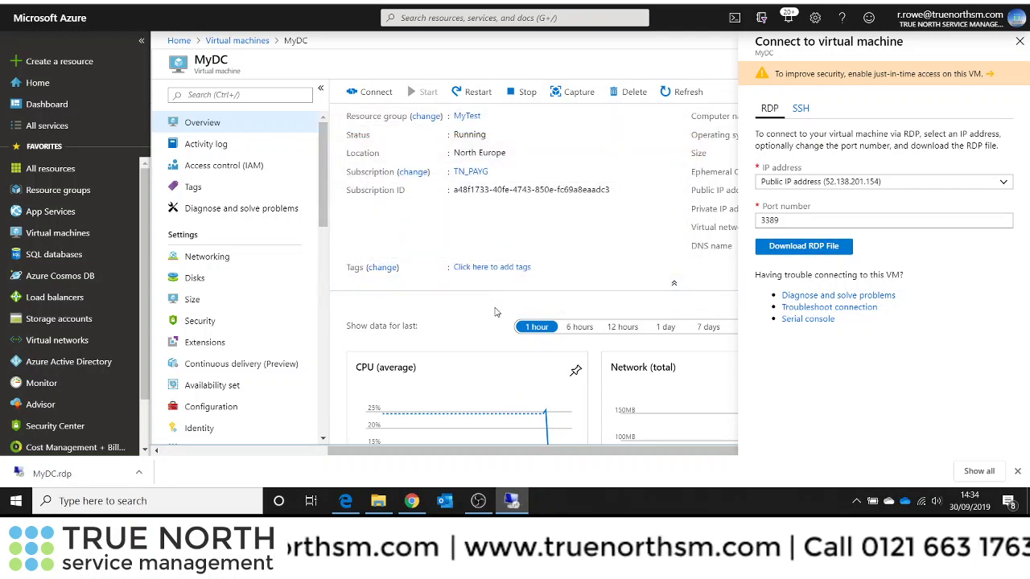
Sign in with a different account using the local admin username and password, accepting the certificate warning.
{"action": "left_click", "coordinate": [417, 278]}
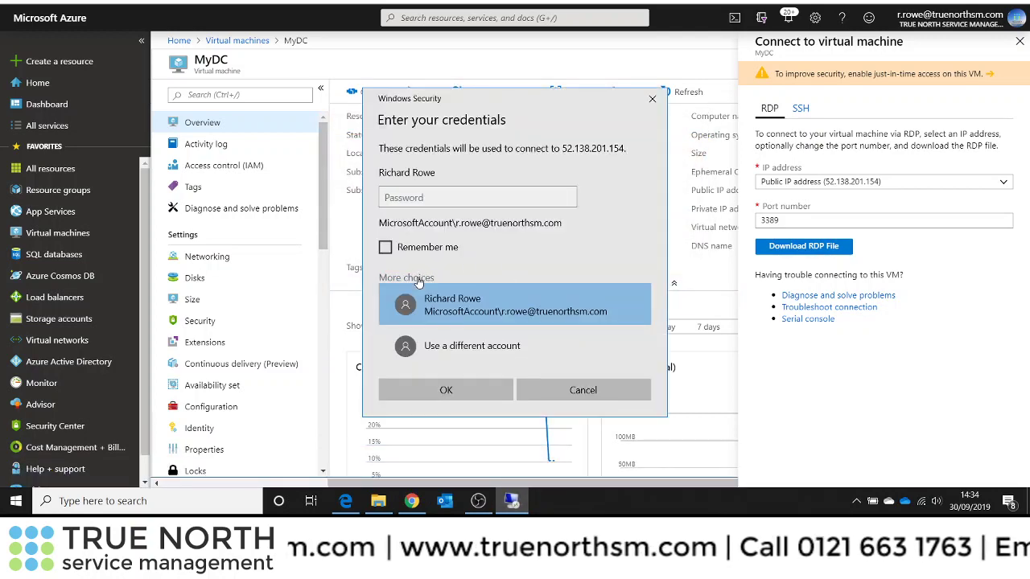
{"action": "left_click", "coordinate": [459, 346]}
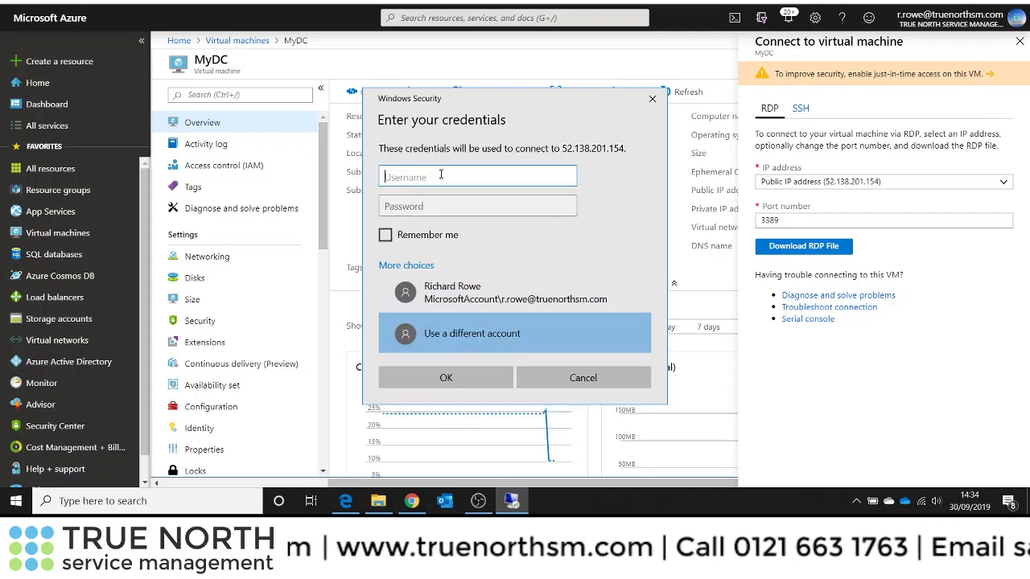
{"action": "type", "text": "TN"}
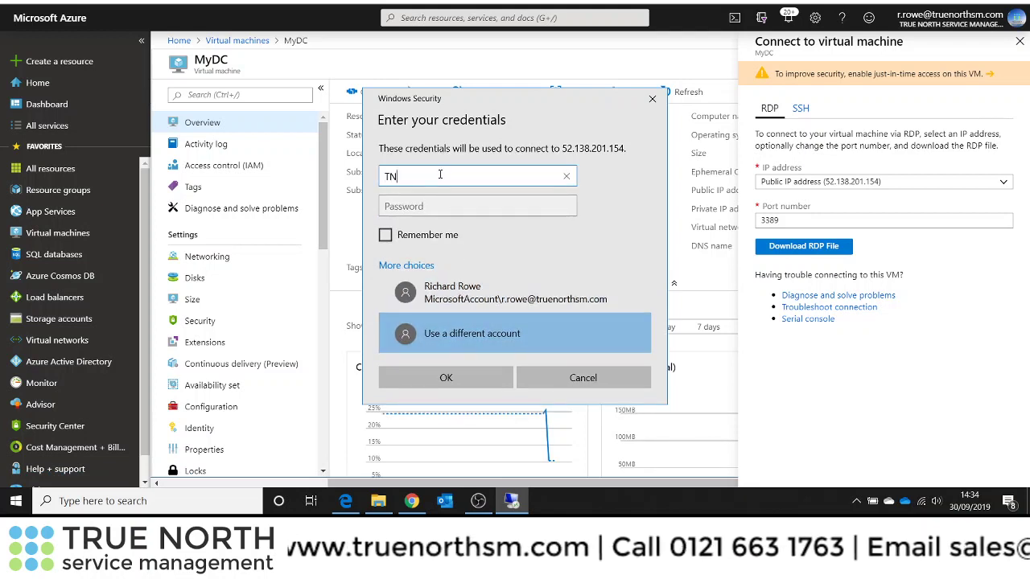
{"action": "type", "text": "Admin"}
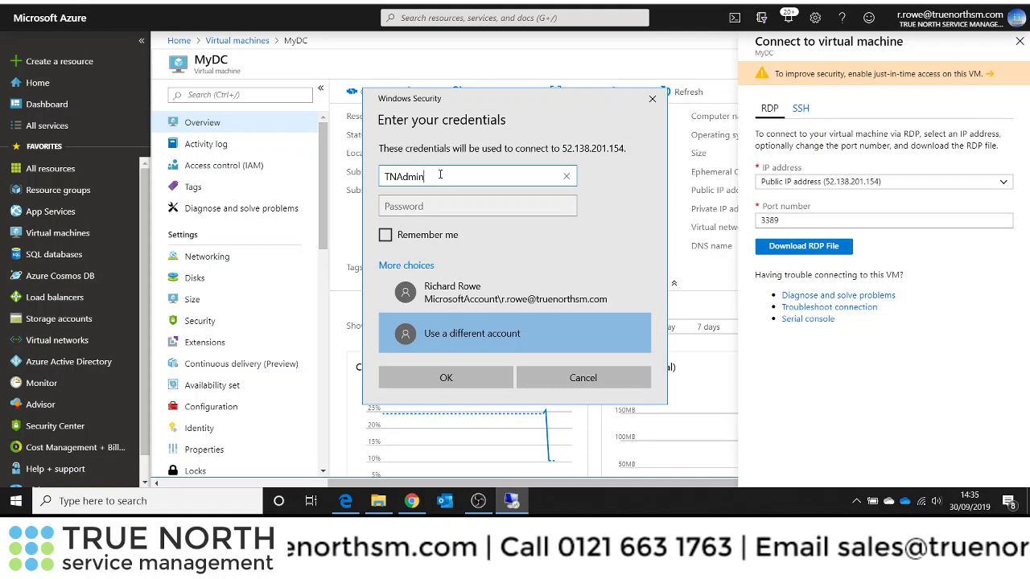
{"action": "key", "text": "Tab"}
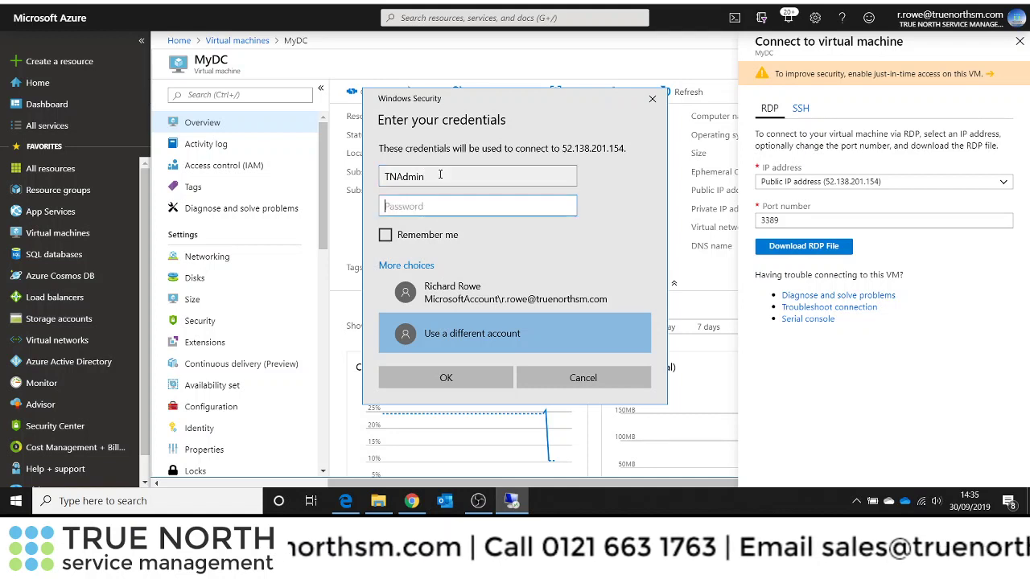
{"action": "type", "text": "*"}
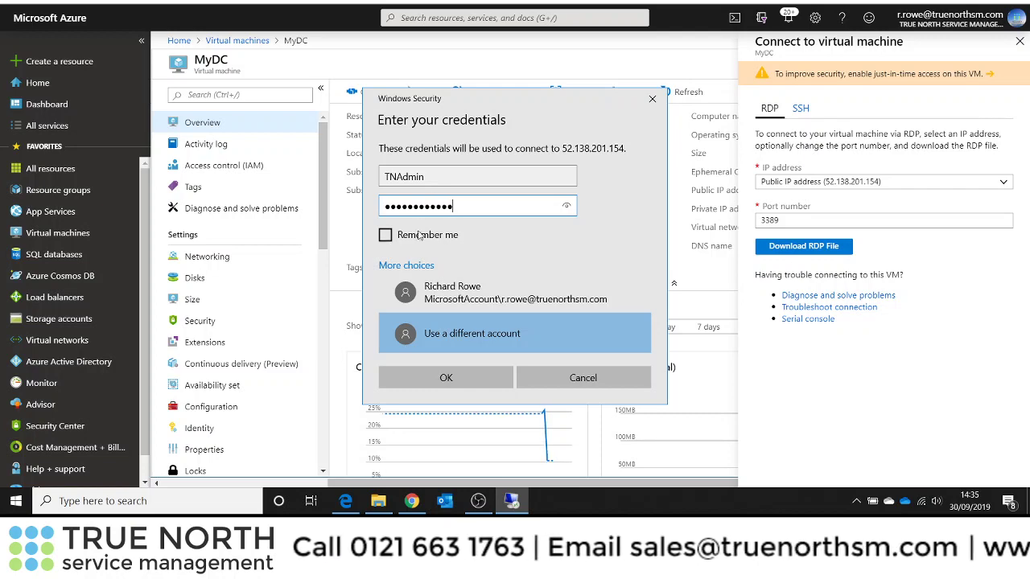
{"action": "left_click", "coordinate": [481, 378]}
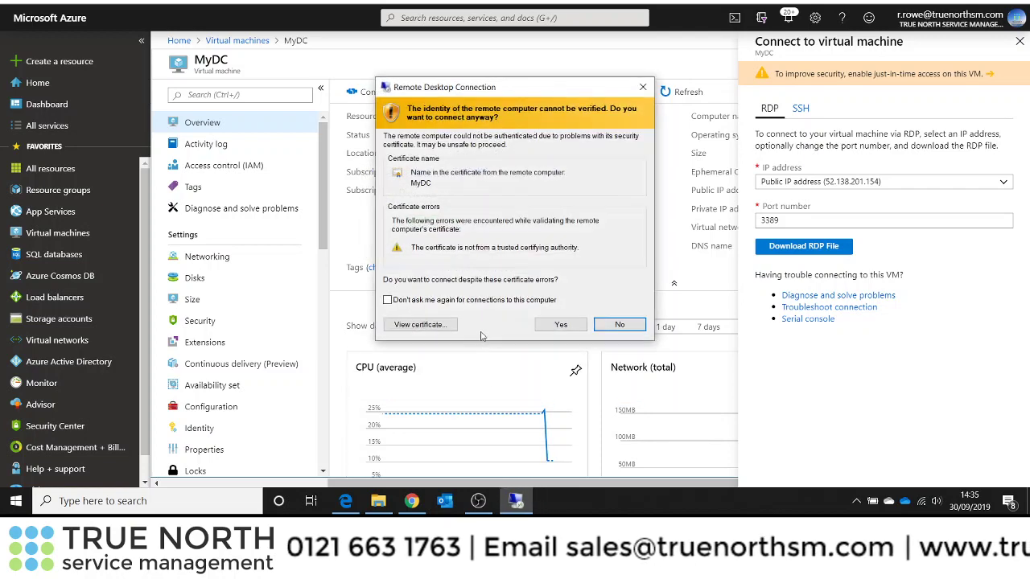
{"action": "left_click", "coordinate": [556, 330]}
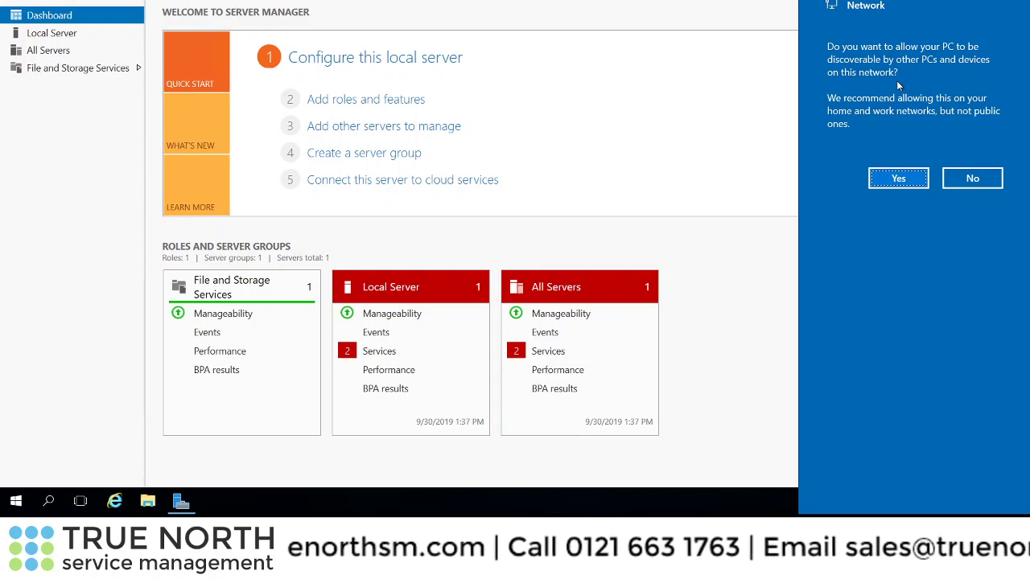
Answer Yes to let MyDC be discoverable by other devices on the network.
{"action": "left_click", "coordinate": [900, 180]}
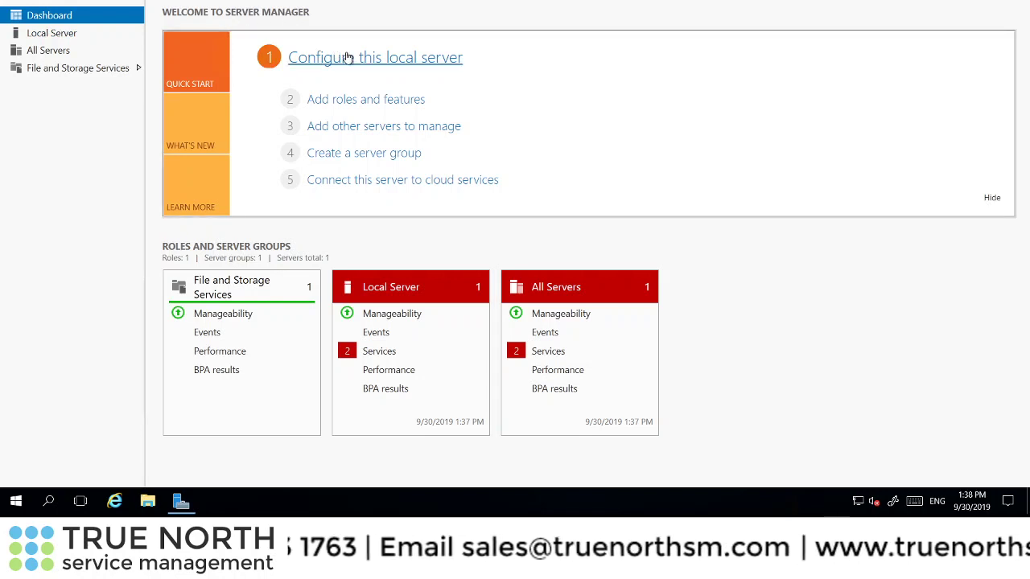
Set IE Enhanced Security Configuration to Off for Administrators and Users on MyDC's Local Server page.
{"action": "left_click", "coordinate": [347, 60]}
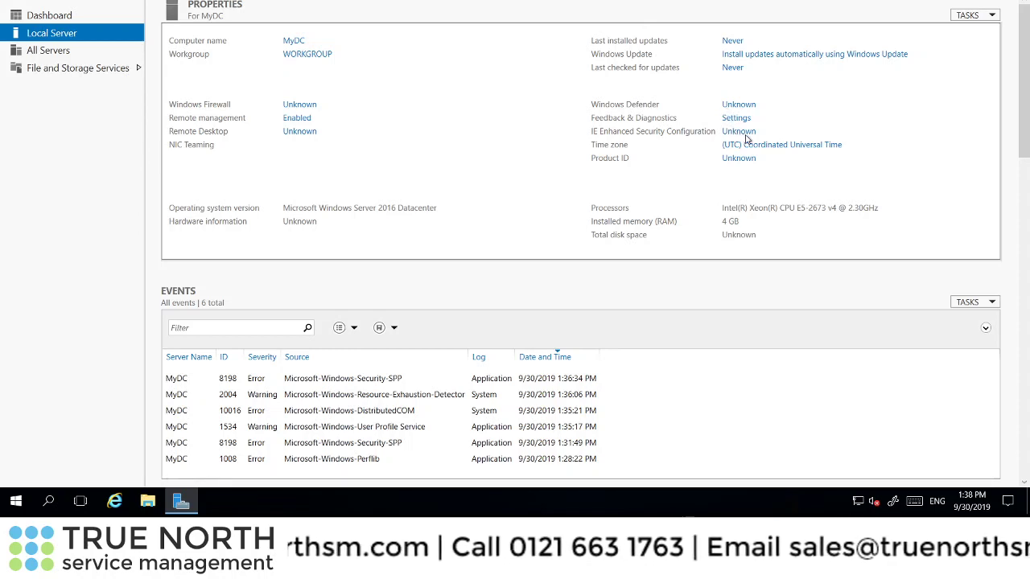
{"action": "left_click", "coordinate": [718, 124]}
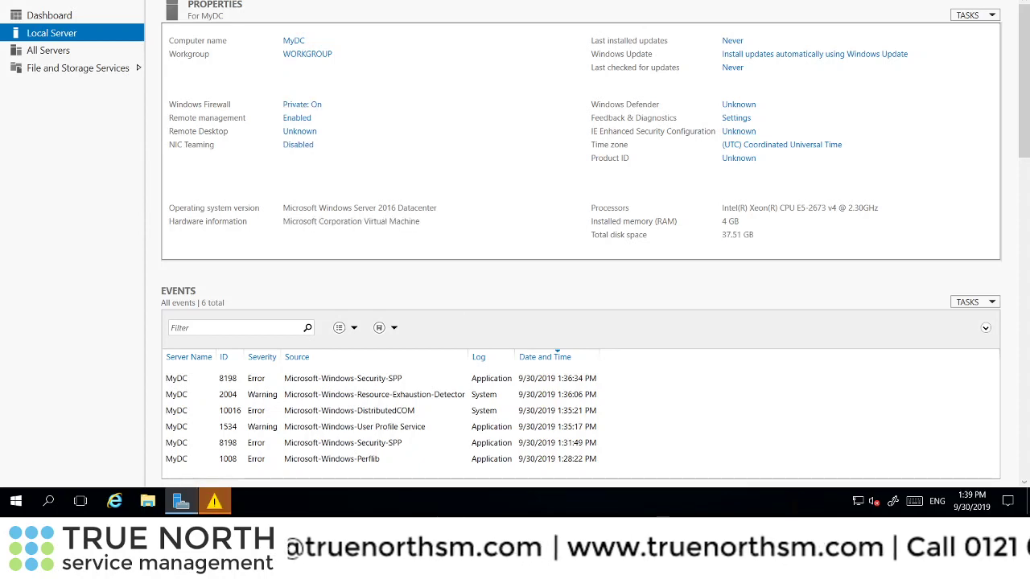
{"action": "left_click", "coordinate": [739, 131]}
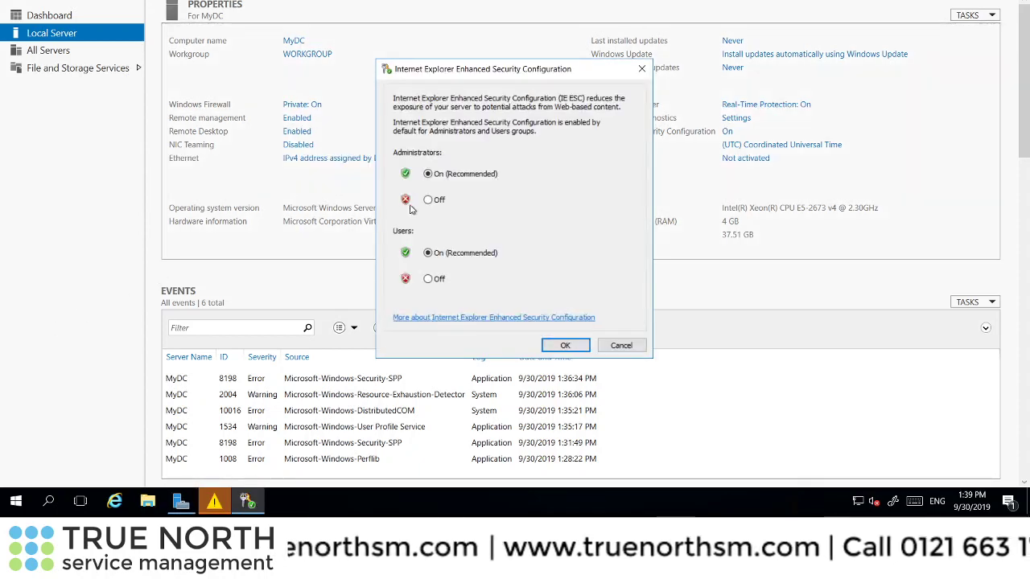
{"action": "left_click", "coordinate": [428, 200]}
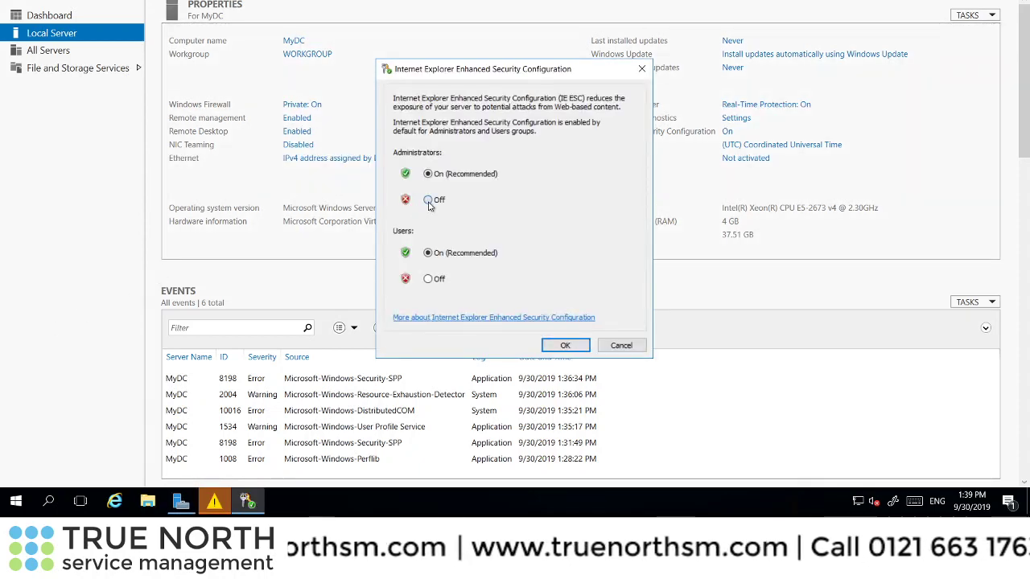
{"action": "left_click", "coordinate": [428, 279]}
{"action": "left_click", "coordinate": [549, 344]}
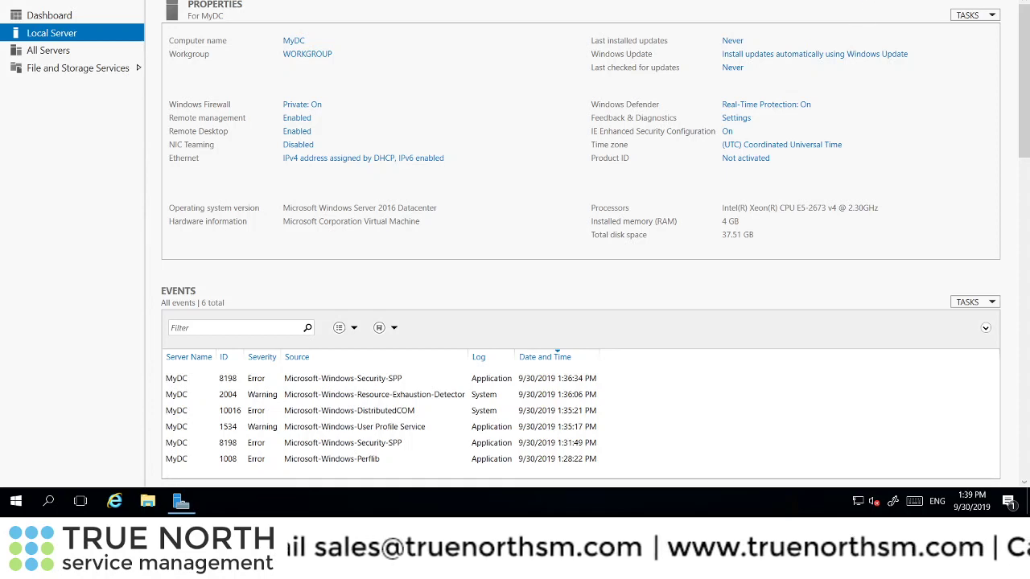
{"action": "left_click", "coordinate": [772, 0]}
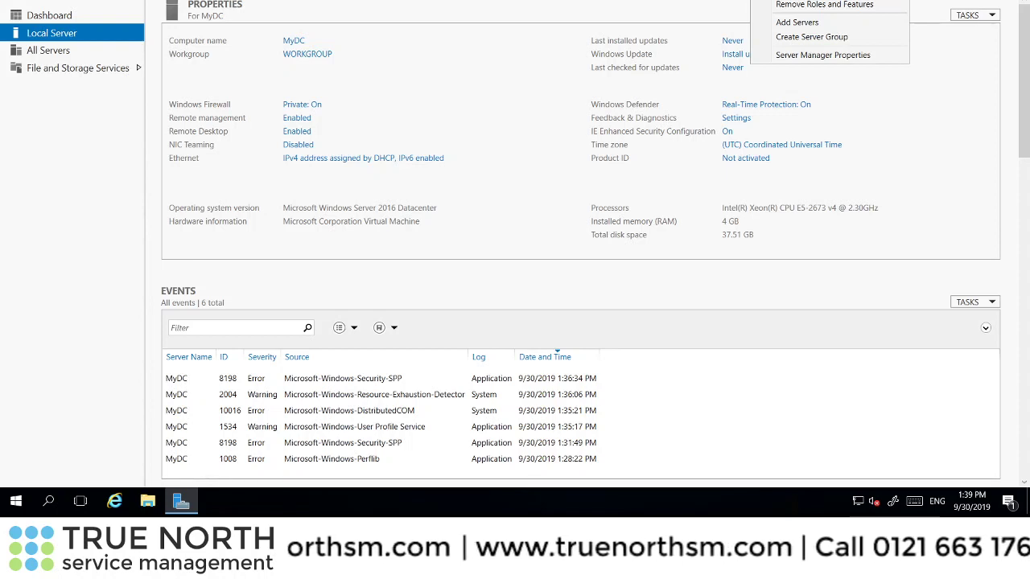
Start a role-based install on MyDC and tick Active Directory Domain Services with its management tools.
{"action": "left_click", "coordinate": [805, 0]}
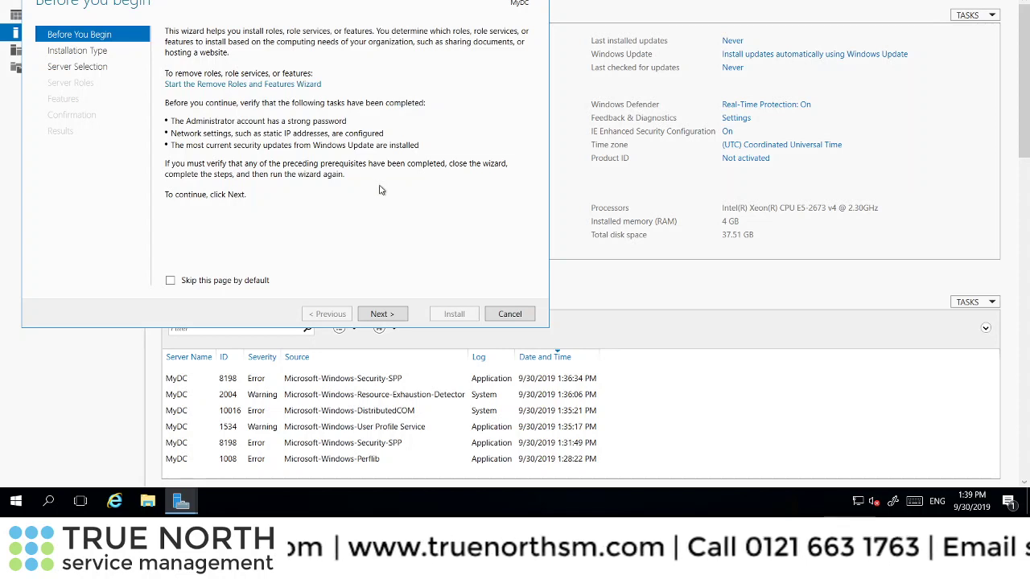
{"action": "left_click", "coordinate": [406, 318]}
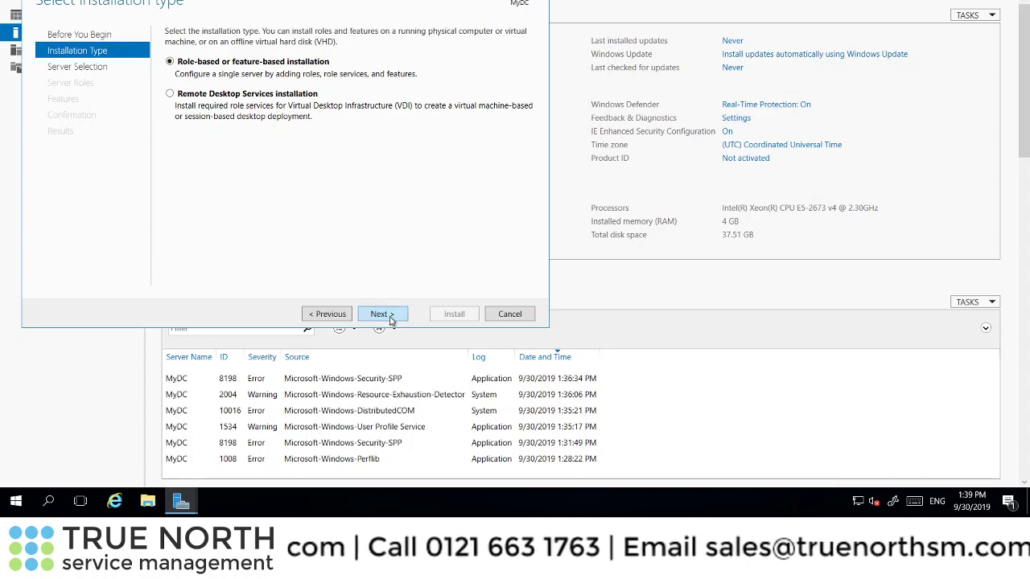
{"action": "left_click", "coordinate": [391, 319]}
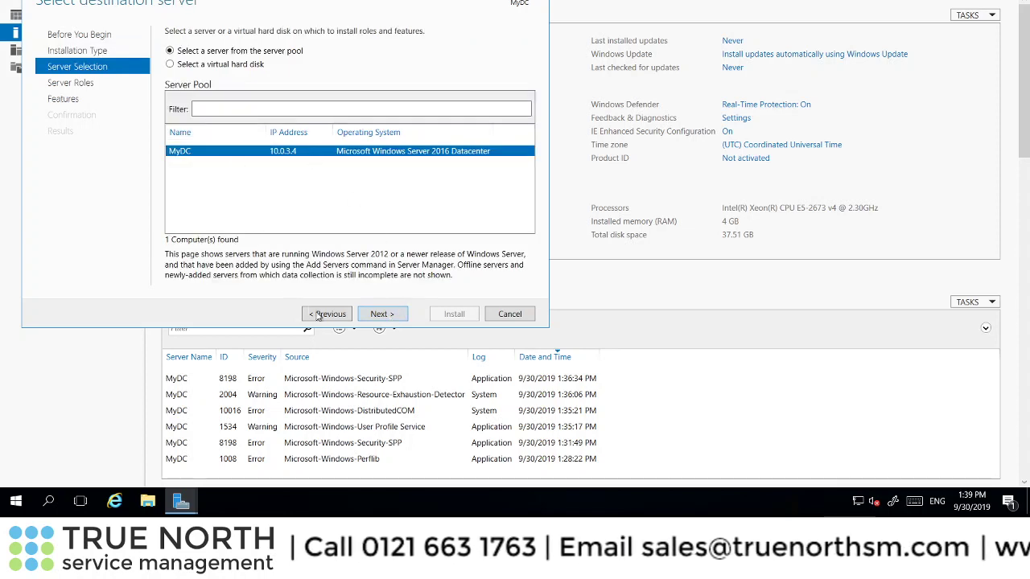
{"action": "left_click", "coordinate": [383, 315]}
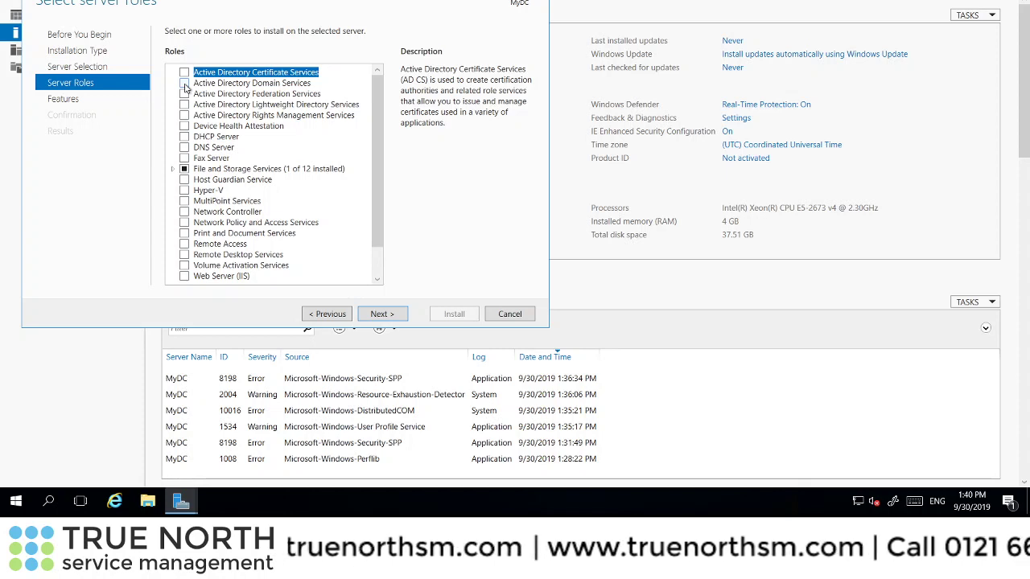
{"action": "left_click", "coordinate": [185, 83]}
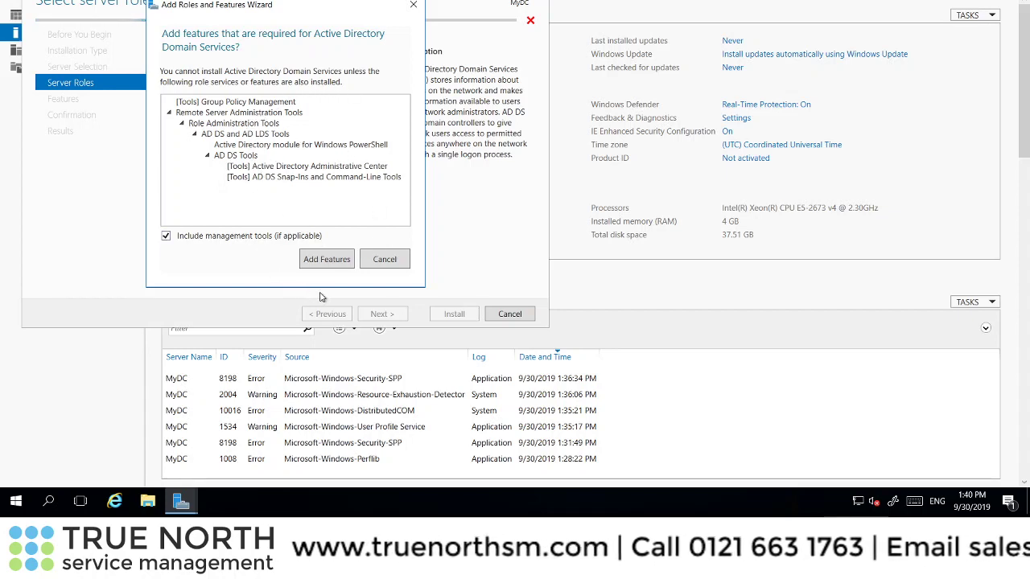
{"action": "left_click", "coordinate": [325, 259]}
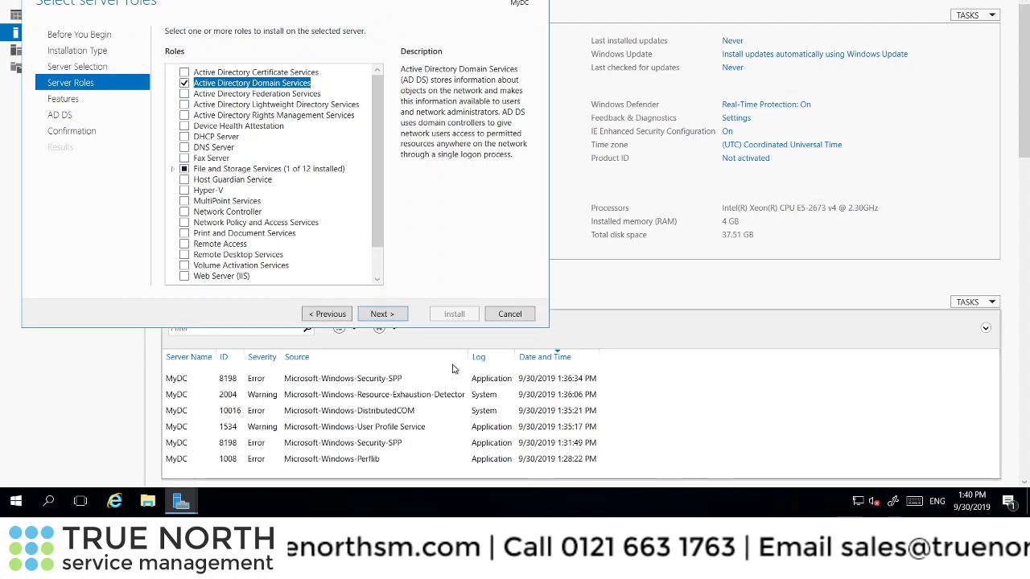
Install the AD DS role on MyDC, close the wizard, and view the post-deployment notification.
{"action": "left_click", "coordinate": [387, 315]}
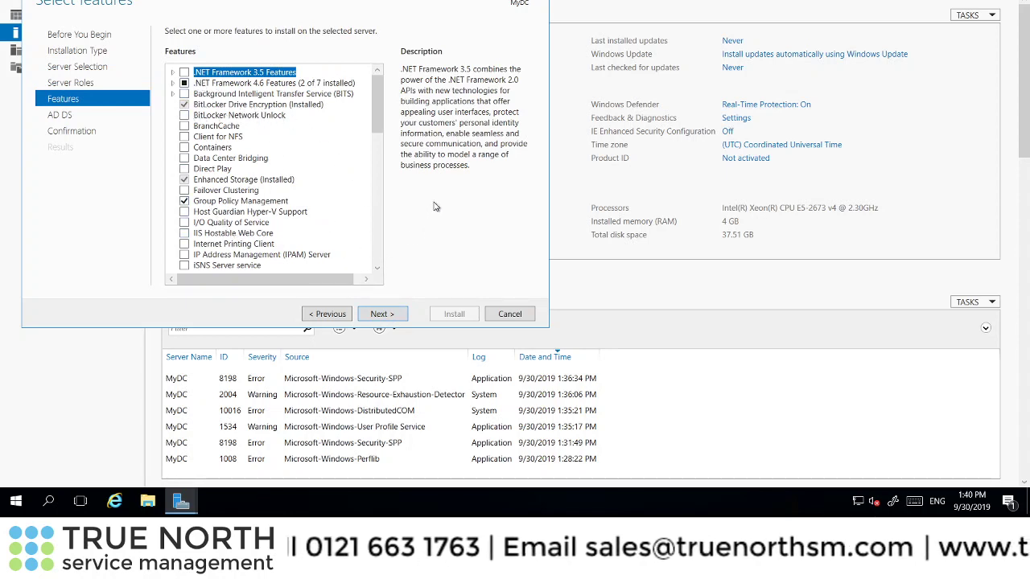
{"action": "left_click", "coordinate": [390, 316]}
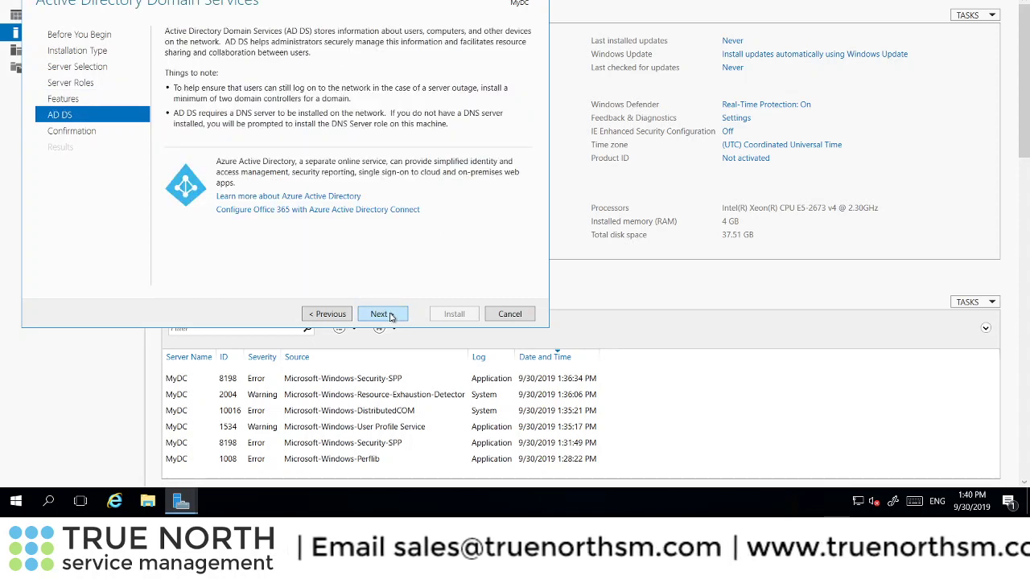
{"action": "left_click", "coordinate": [390, 314]}
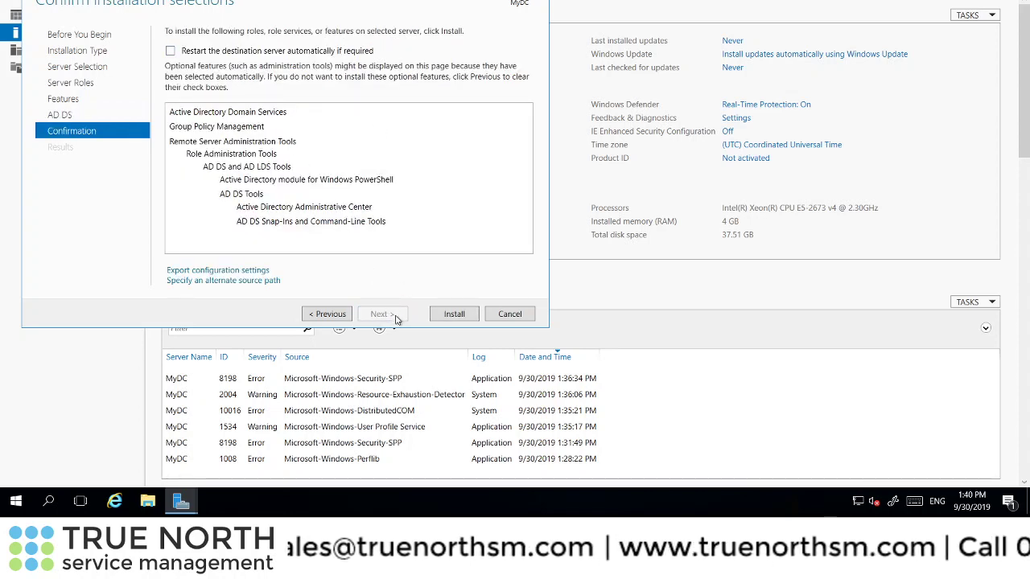
{"action": "left_click", "coordinate": [455, 316]}
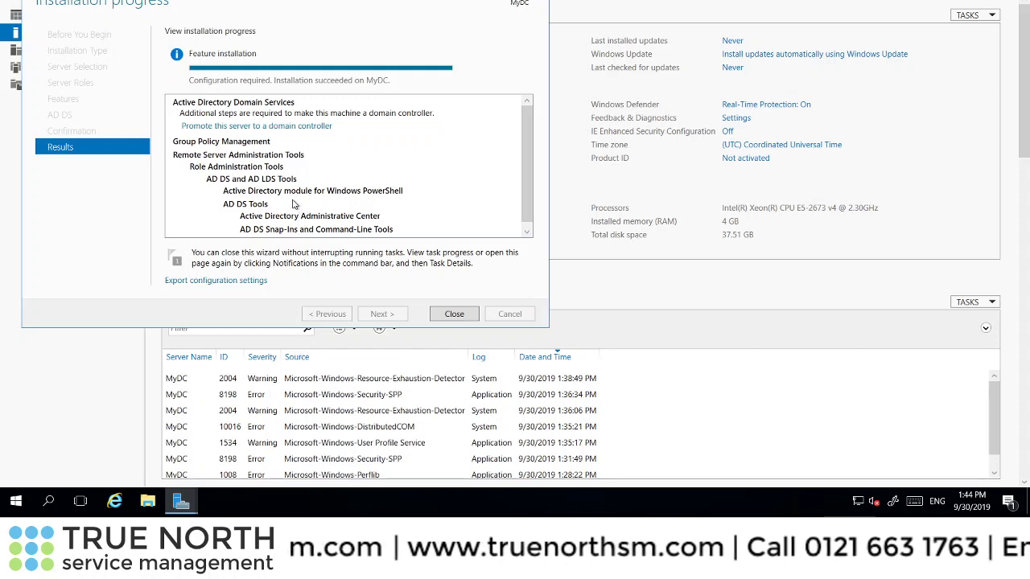
{"action": "left_click", "coordinate": [453, 314]}
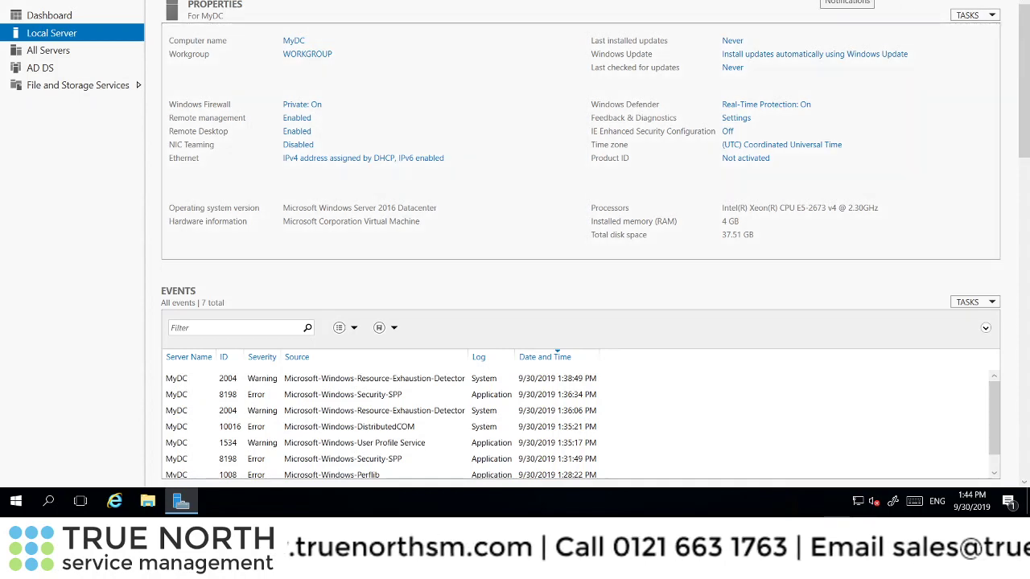
{"action": "left_click", "coordinate": [847, 1]}
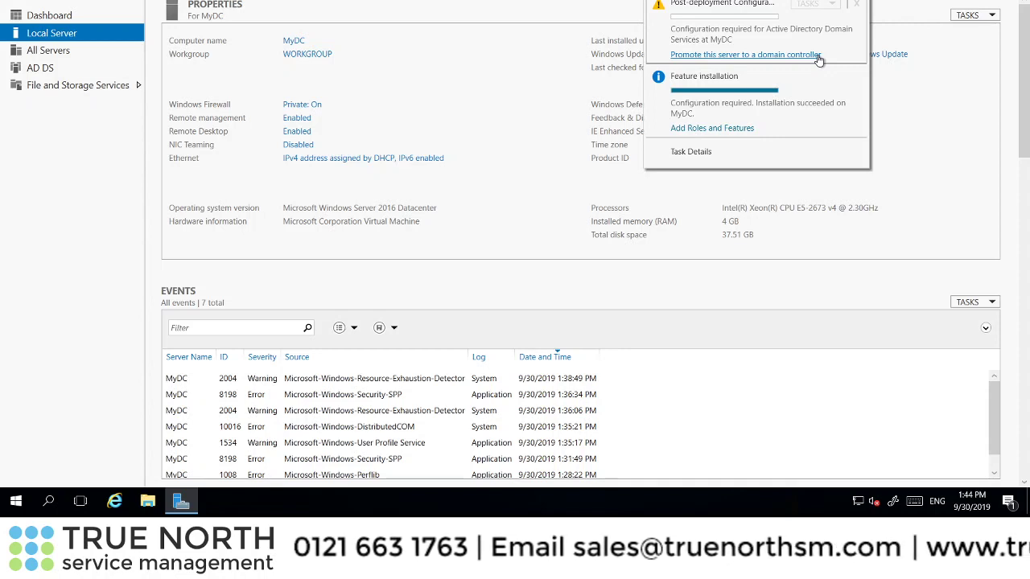
Launch 'Promote this server to a domain controller' and choose to add a new forest.
{"action": "left_click", "coordinate": [806, 55]}
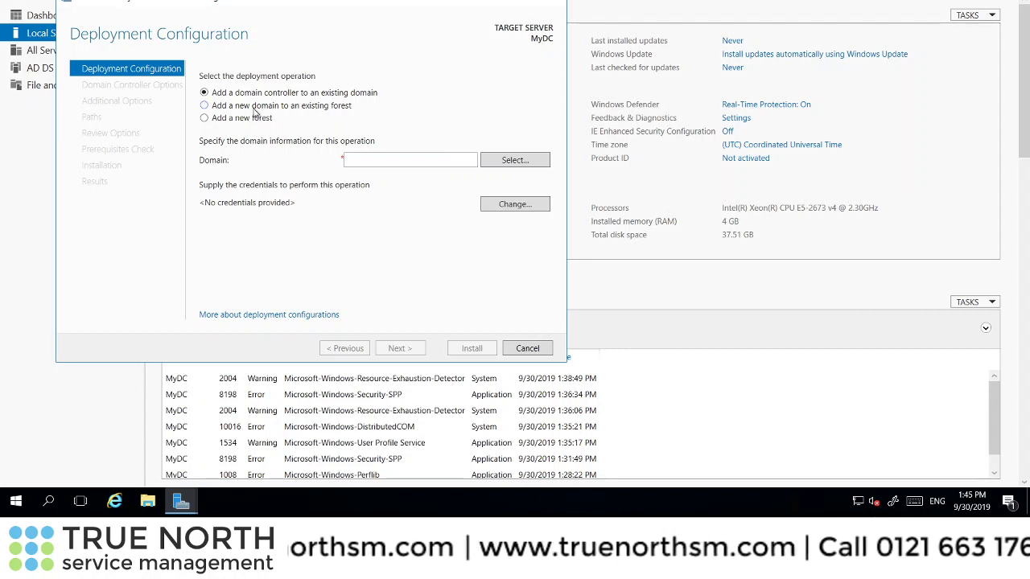
{"action": "left_click", "coordinate": [205, 119]}
Enter MyTEST.TEST as the new forest's root domain name and continue.
{"action": "left_click", "coordinate": [378, 160]}
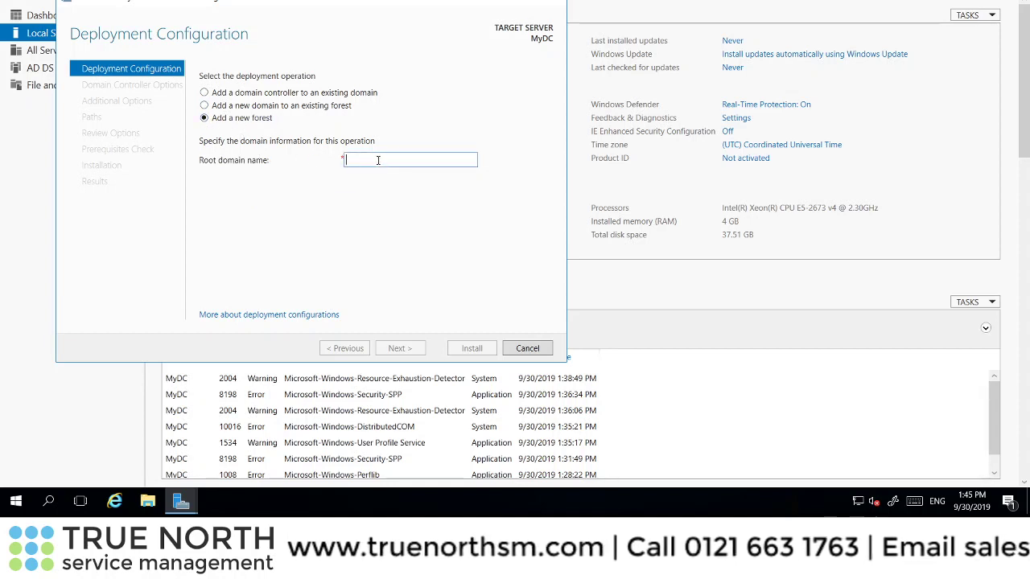
{"action": "type", "text": "MyTE"}
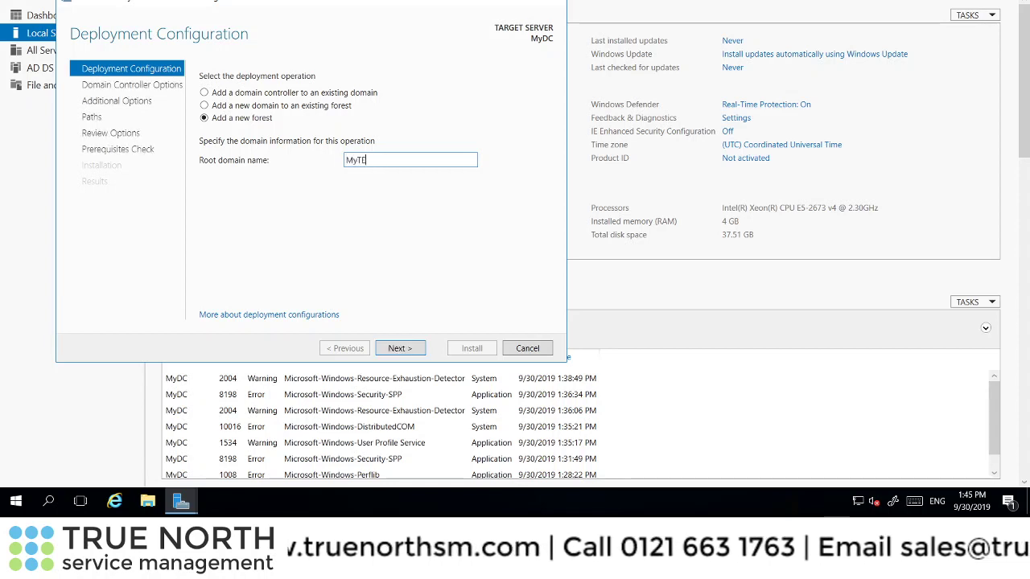
{"action": "type", "text": "ST"}
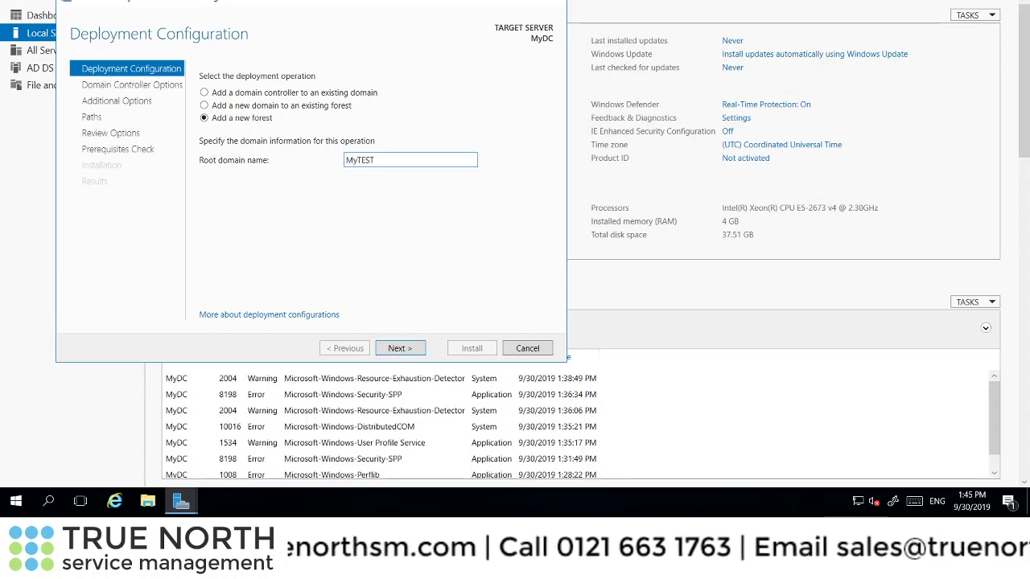
{"action": "type", "text": ".TEST"}
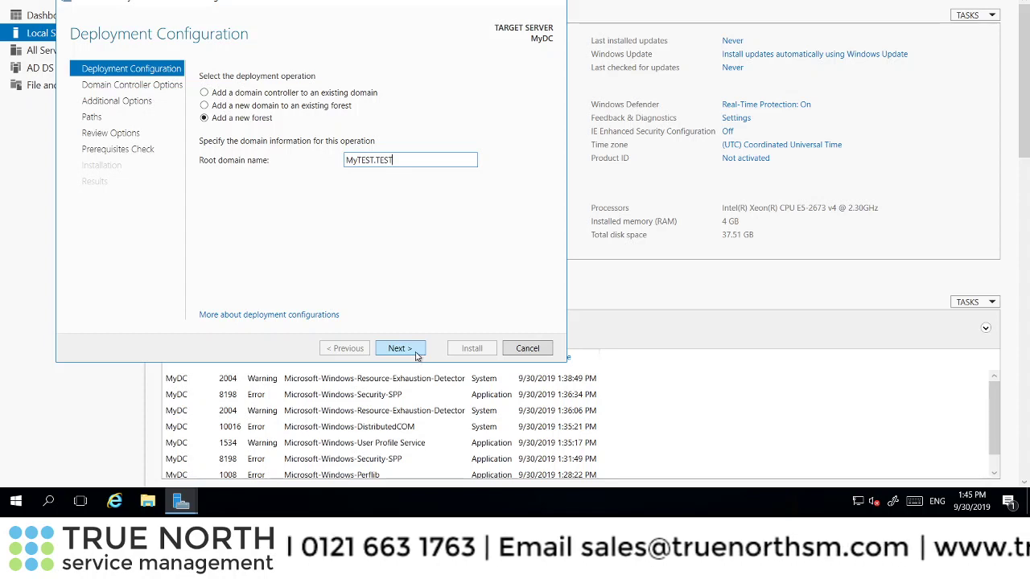
{"action": "left_click", "coordinate": [400, 349]}
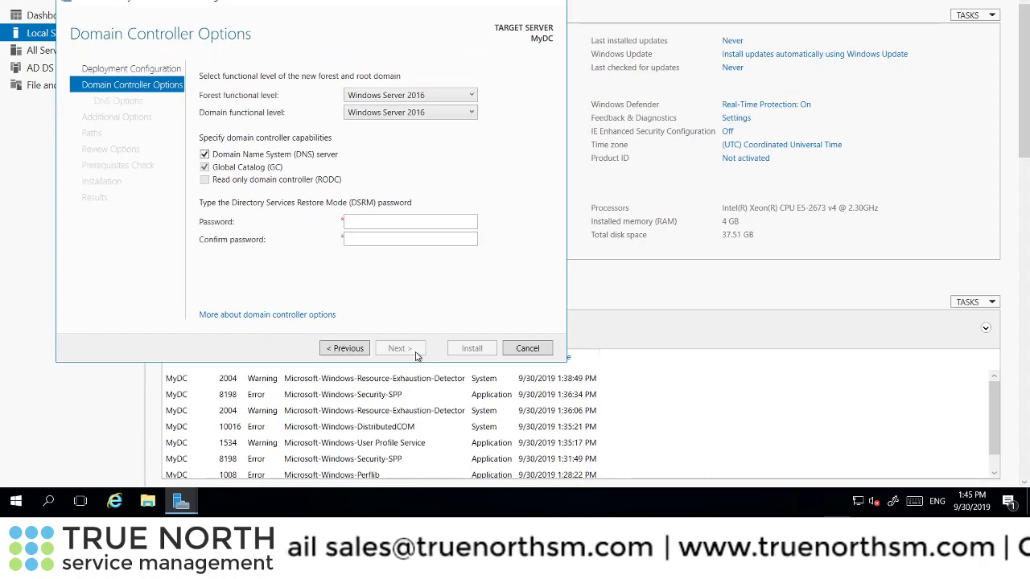
Enter and confirm the Directory Services Restore Mode password, keeping Windows Server 2016 levels with DNS and Global Catalog.
{"action": "left_click", "coordinate": [372, 222]}
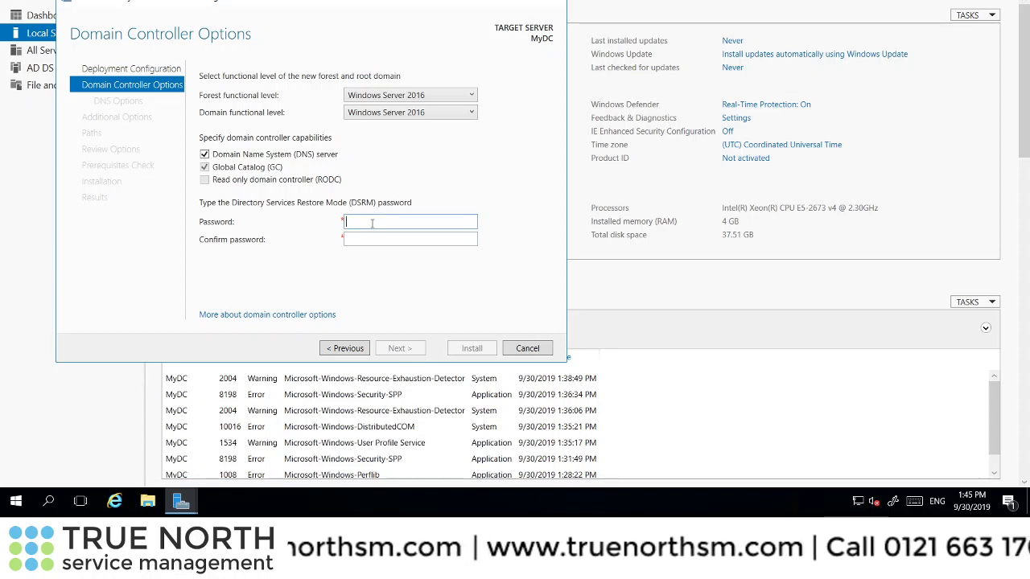
{"action": "type", "text": "******"}
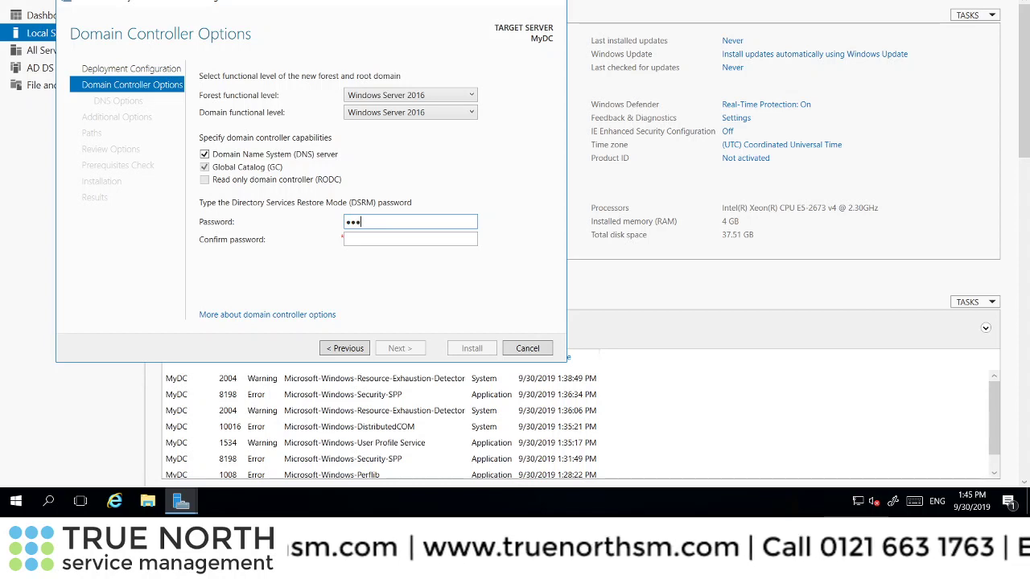
{"action": "type", "text": "*****"}
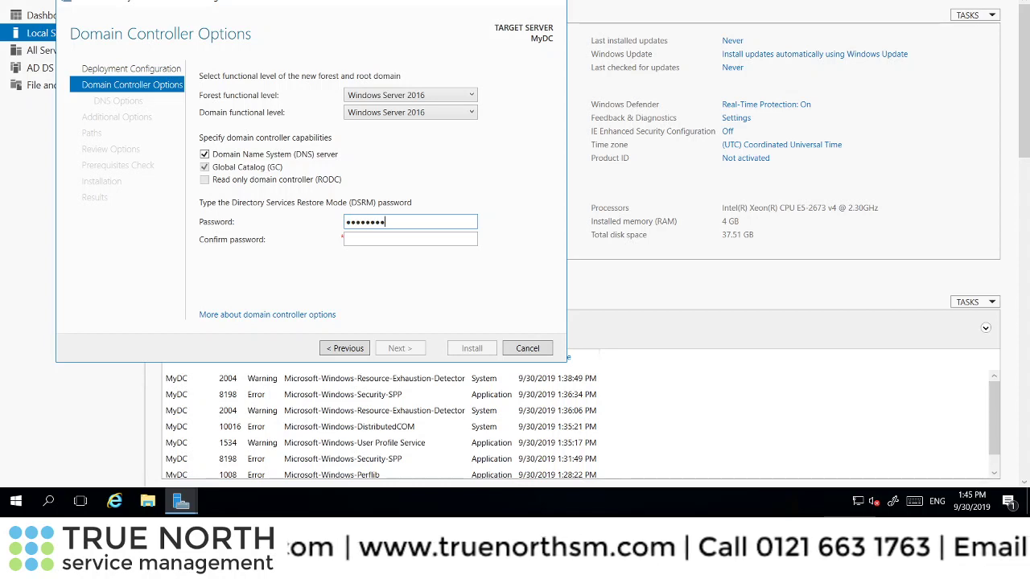
{"action": "type", "text": "*"}
{"action": "key", "text": "Tab"}
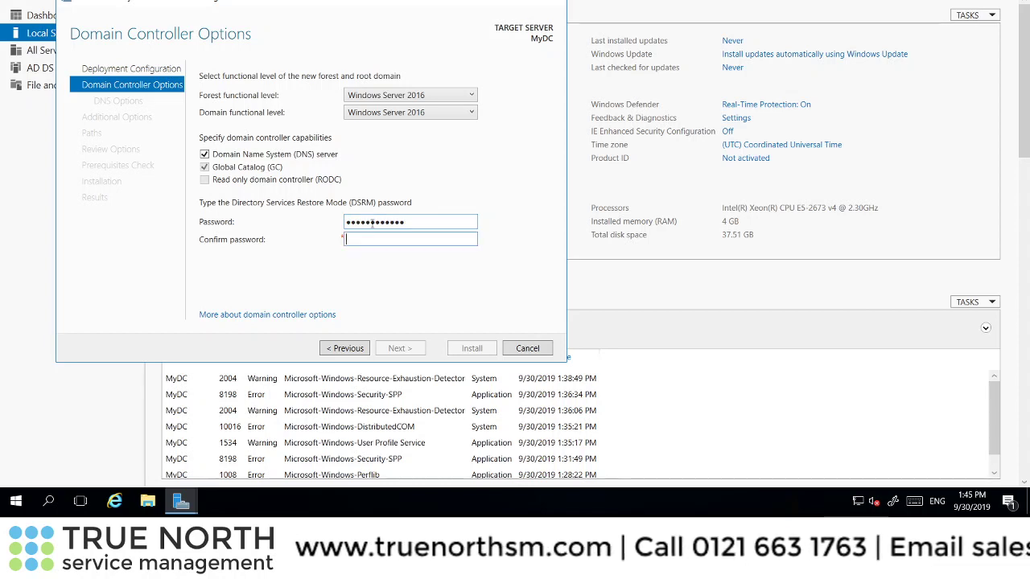
{"action": "type", "text": "******"}
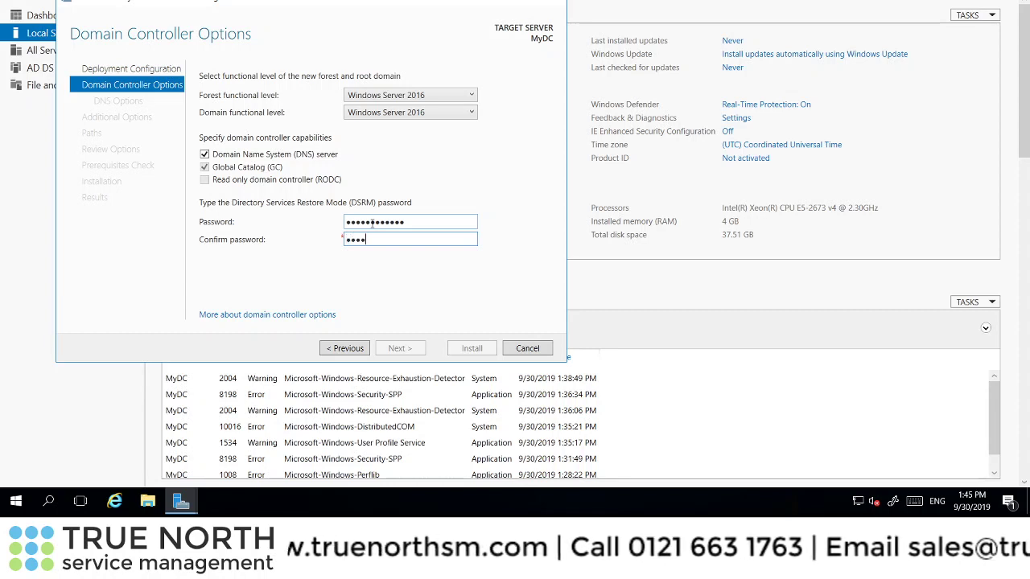
{"action": "type", "text": "******"}
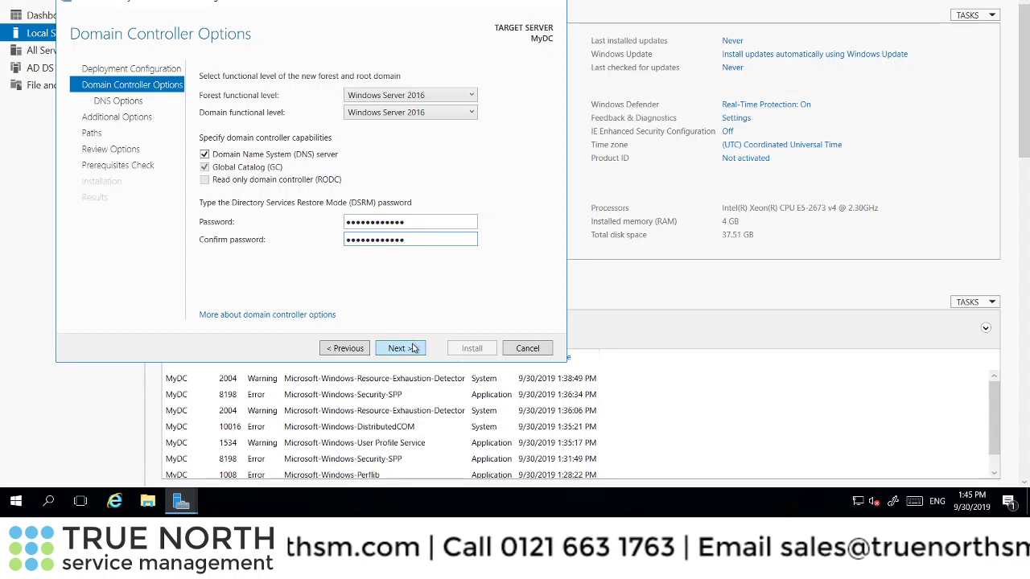
{"action": "left_click", "coordinate": [417, 350]}
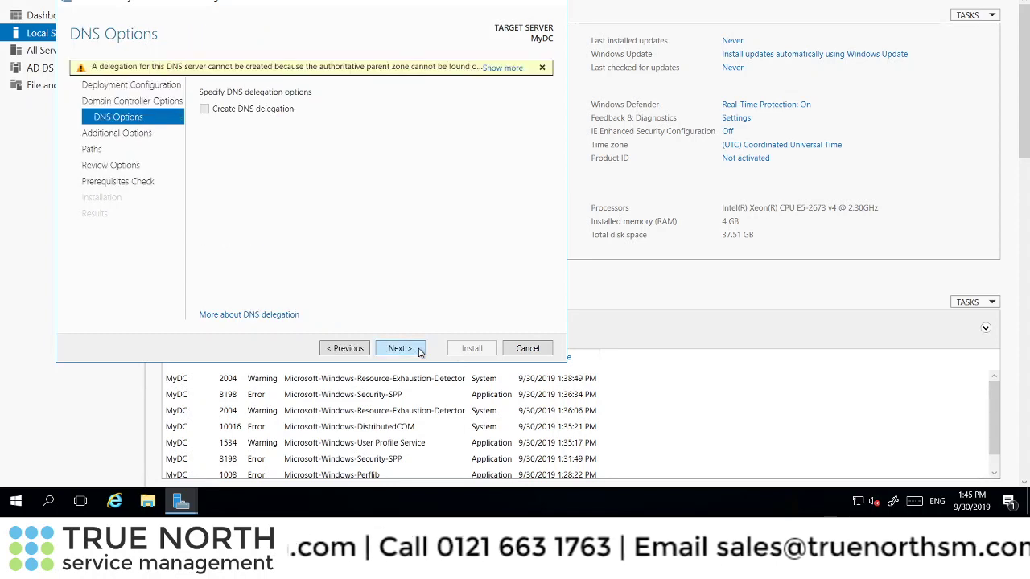
Accept default DNS options, NetBIOS name MYTEST and default database, log and SYSVOL folders; pass the prerequisites check.
{"action": "left_click", "coordinate": [417, 350]}
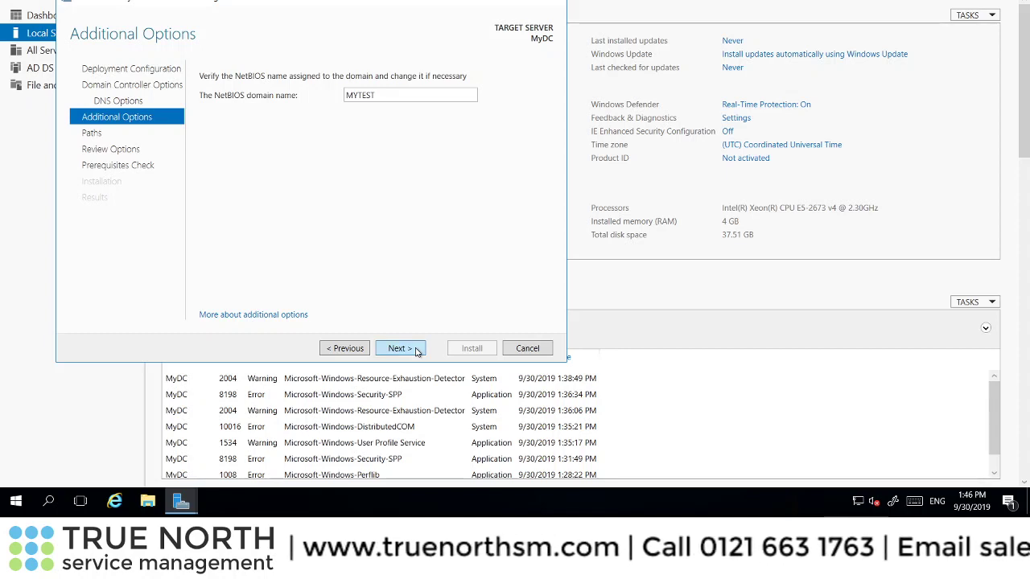
{"action": "left_click", "coordinate": [400, 348]}
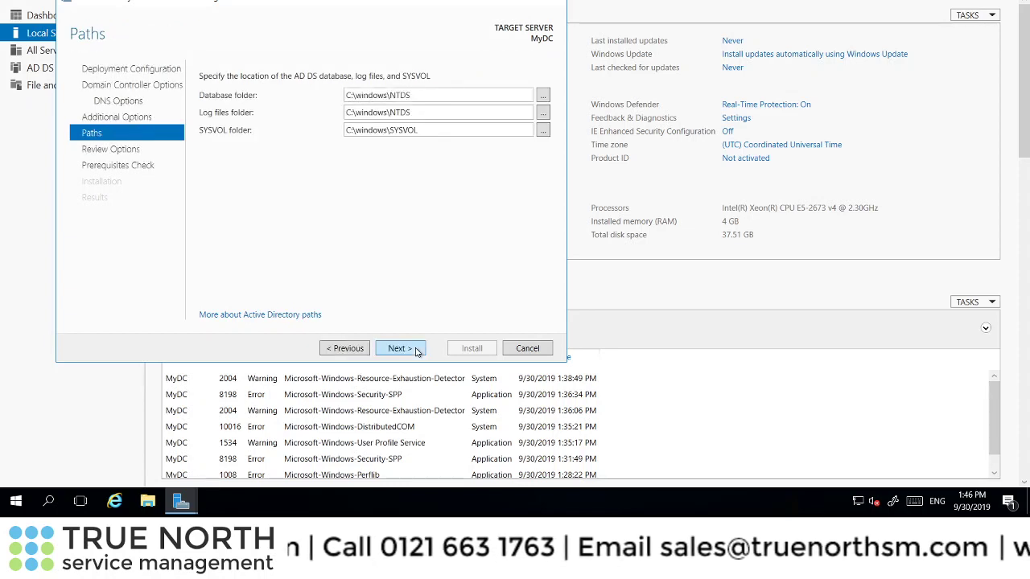
{"action": "left_click", "coordinate": [400, 348]}
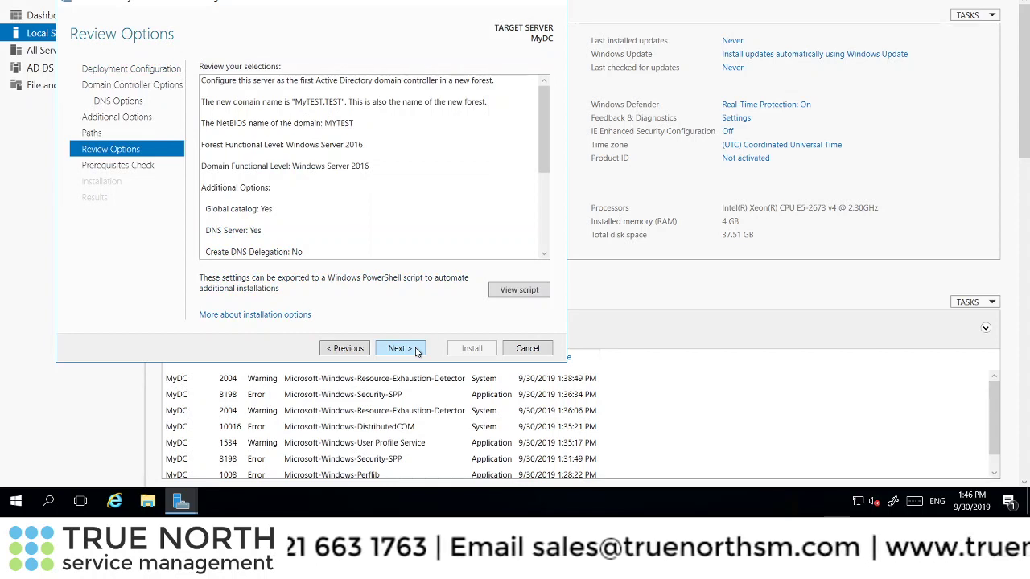
{"action": "left_click", "coordinate": [400, 348]}
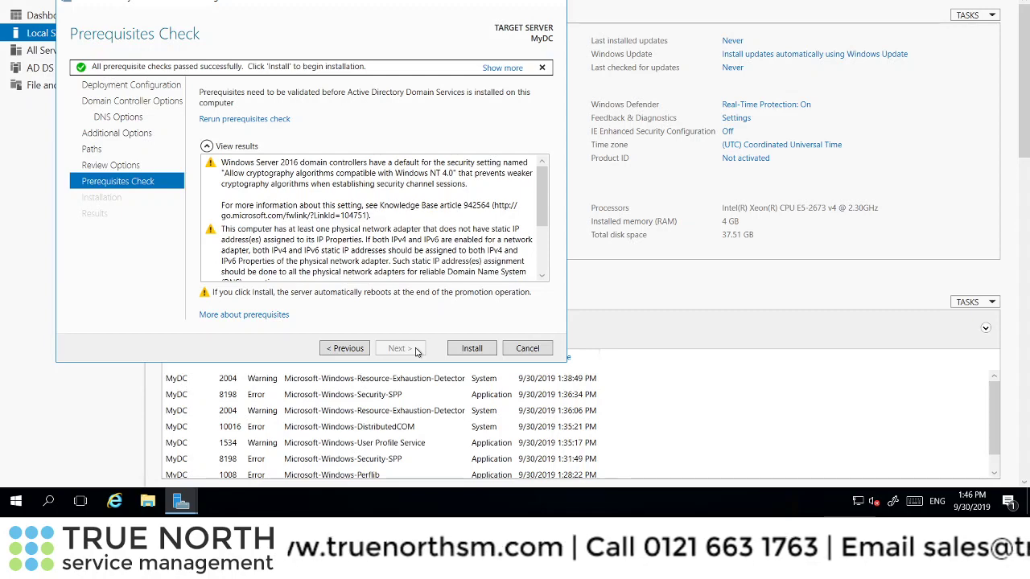
Confirm the prerequisite results passed and install AD DS, letting MyDC reboot.
{"action": "left_click_drag", "start_coordinate": [544, 216], "coordinate": [555, 286]}
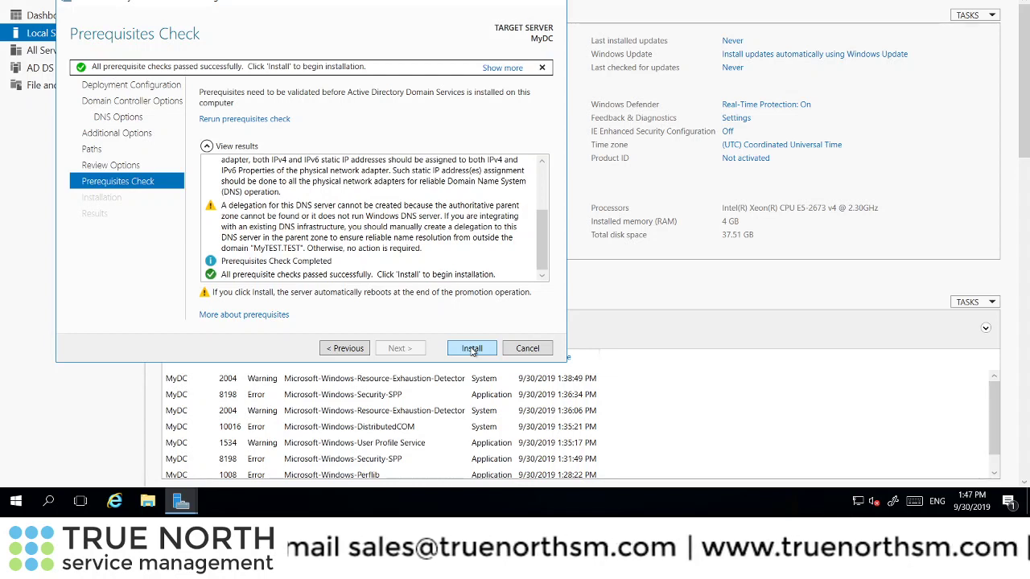
{"action": "left_click", "coordinate": [472, 349]}
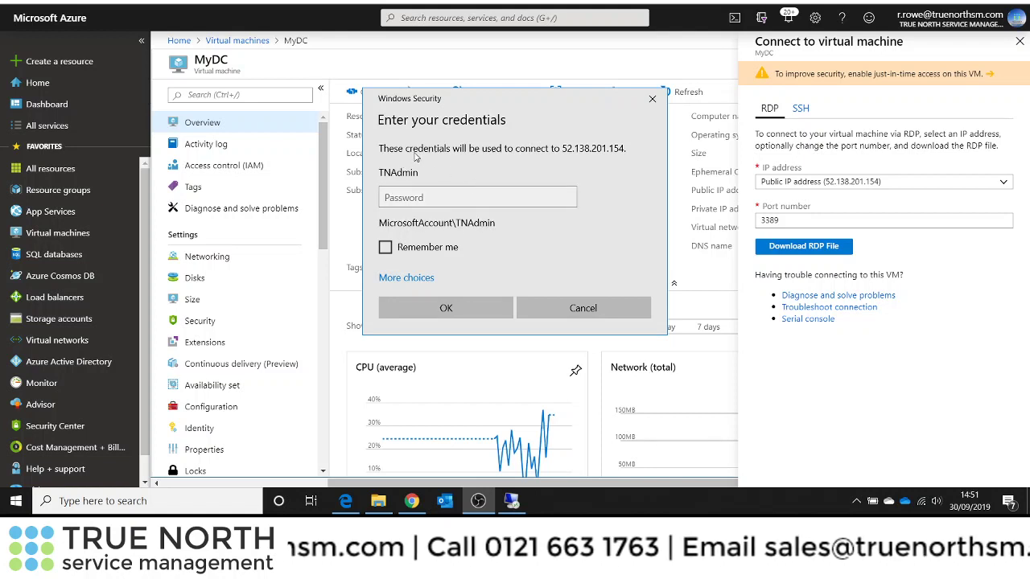
Reconnect to MyDC with the domain administrator's credentials, accept the certificate, and view Local Server details.
{"action": "left_click", "coordinate": [425, 280]}
{"action": "left_click", "coordinate": [449, 348]}
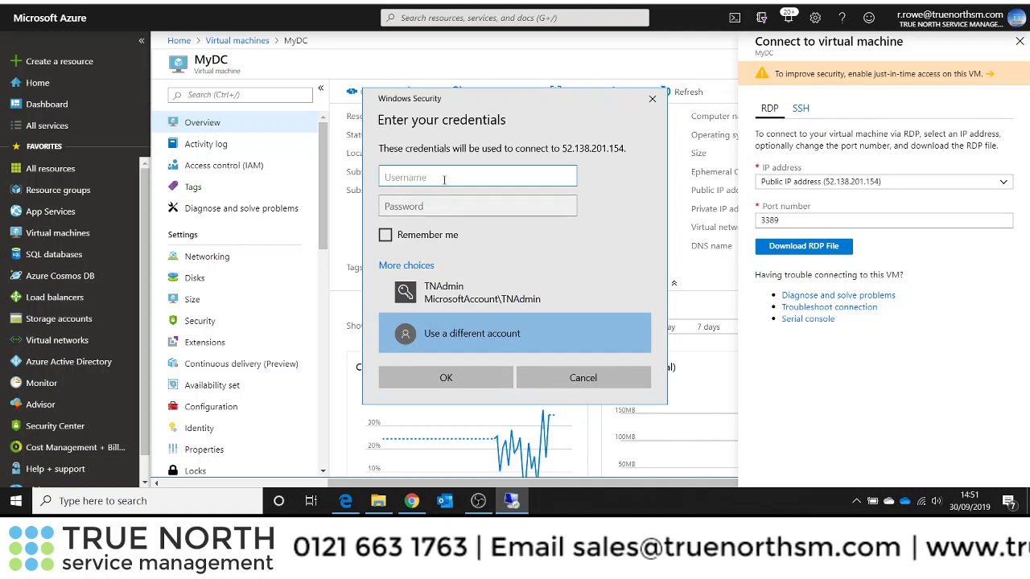
{"action": "type", "text": "MyT"}
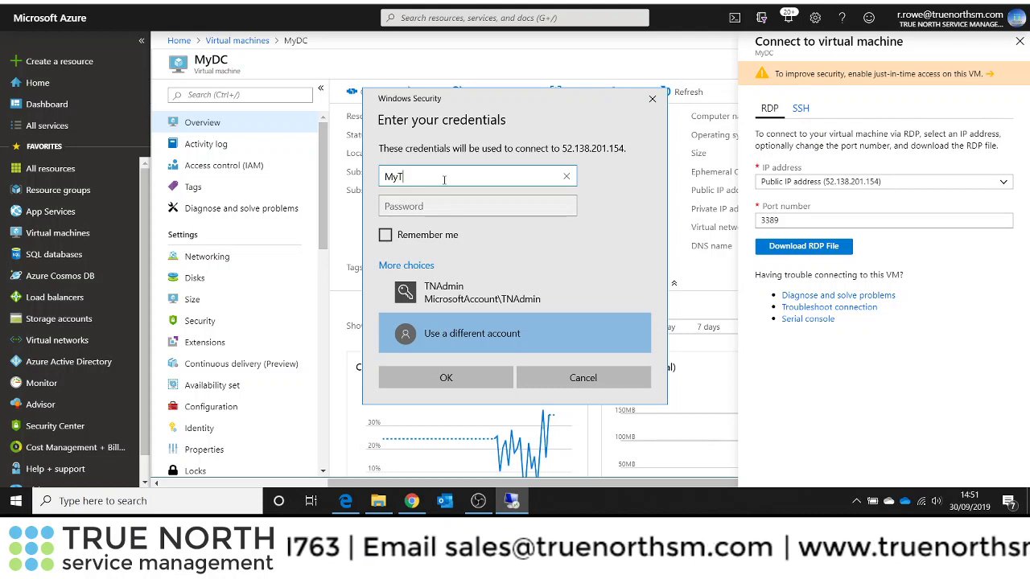
{"action": "type", "text": "est\\TNAdmin"}
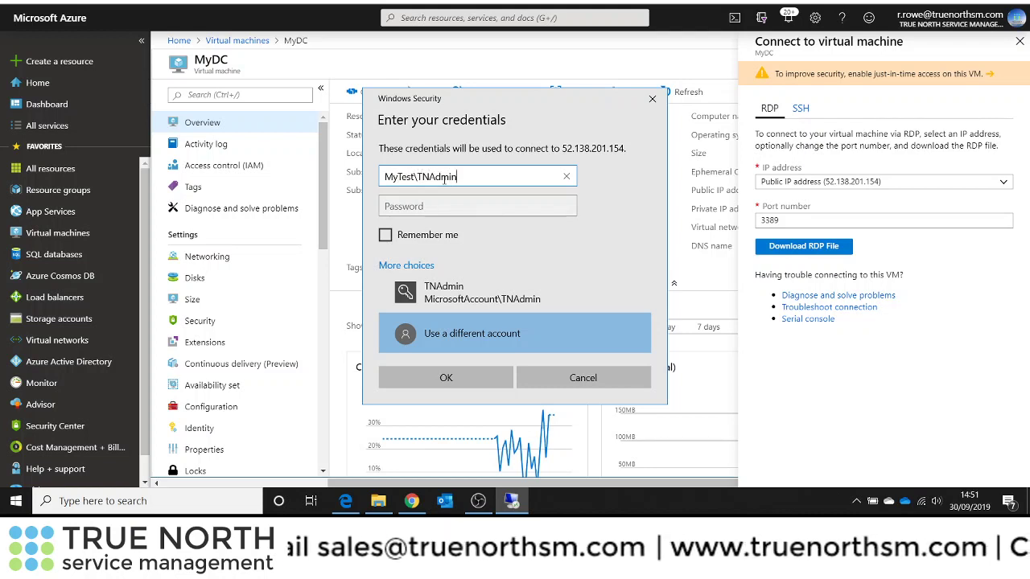
{"action": "key", "text": "Tab"}
{"action": "type", "text": "•"}
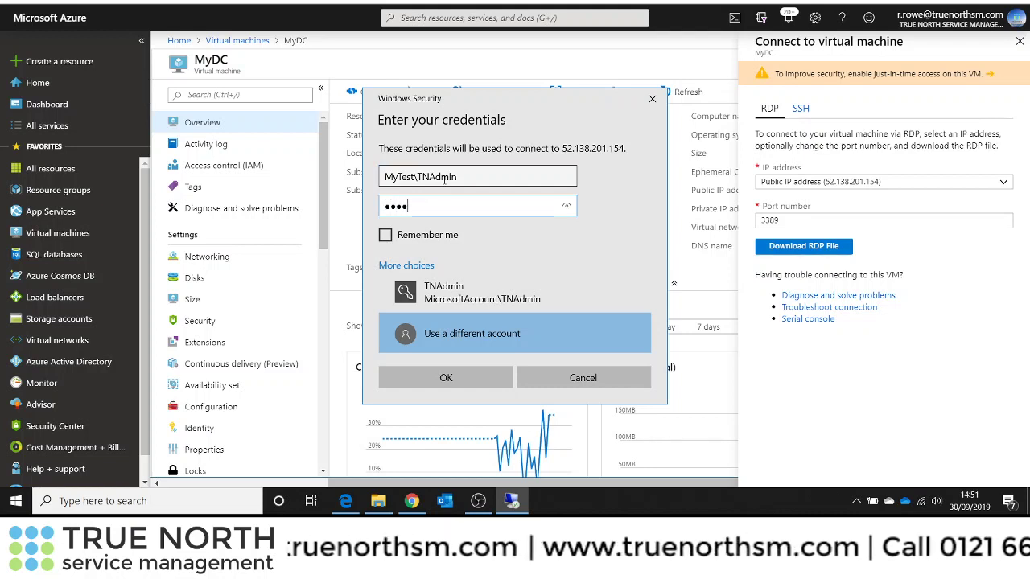
{"action": "type", "text": "••••••••"}
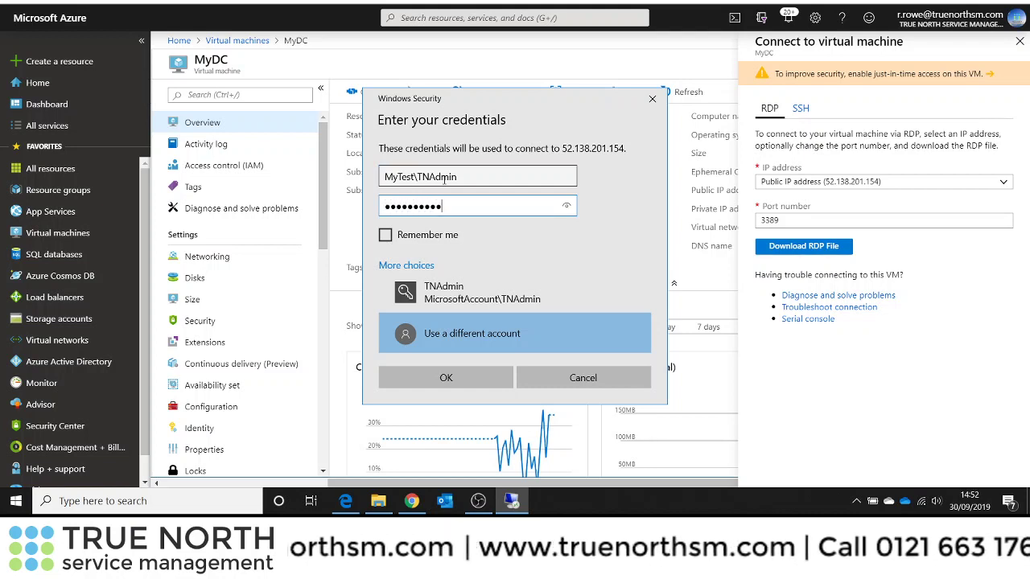
{"action": "left_click", "coordinate": [469, 380]}
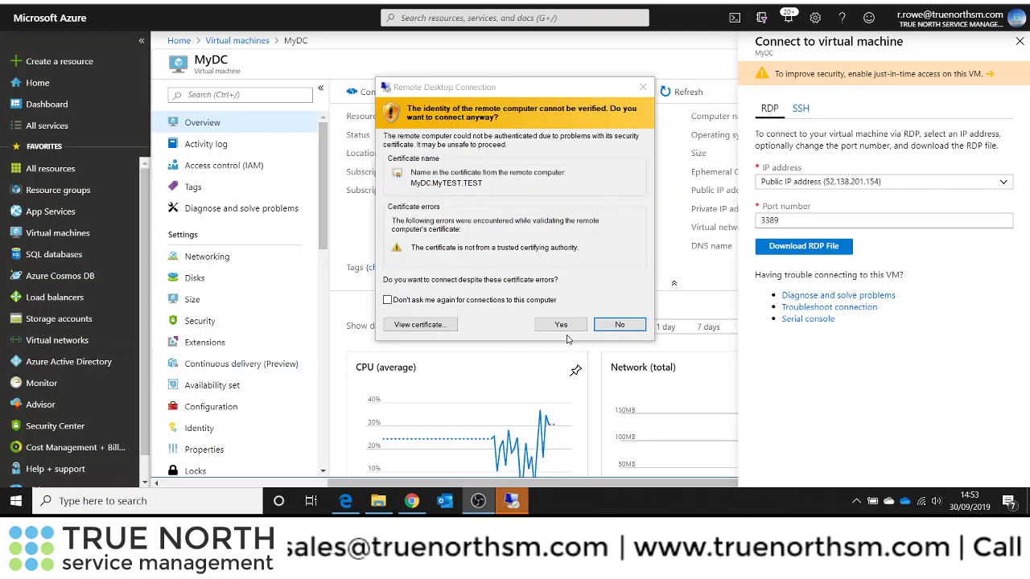
{"action": "left_click", "coordinate": [561, 325]}
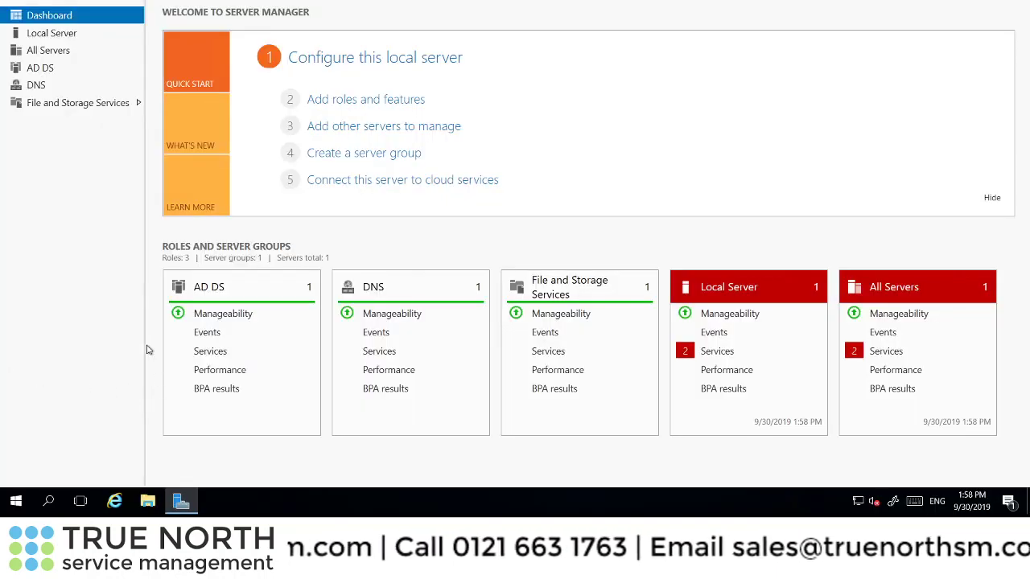
{"action": "left_click", "coordinate": [70, 37]}
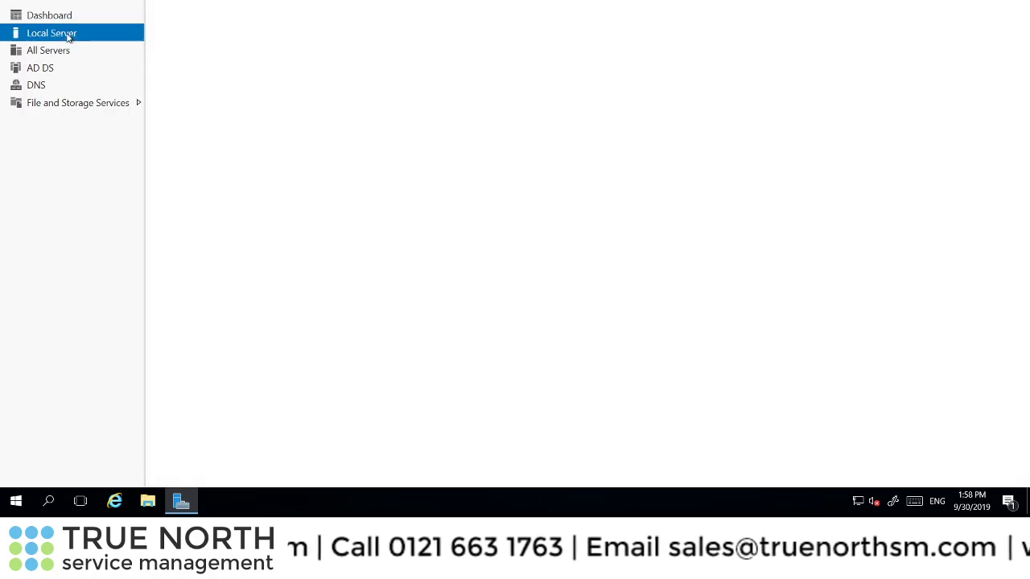
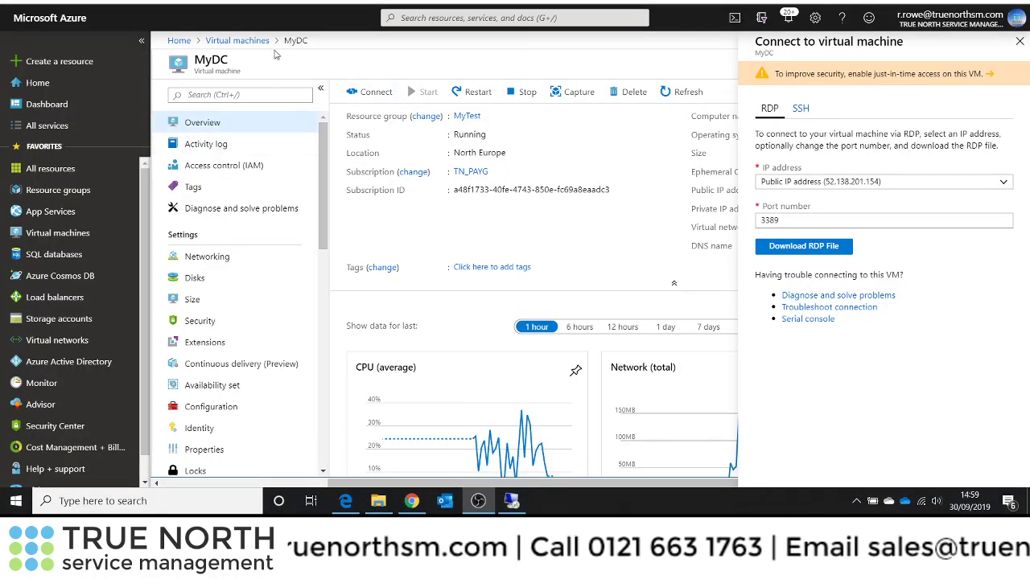
Go back to the Virtual machines list and start a new VM with + Add.
{"action": "left_click", "coordinate": [258, 41]}
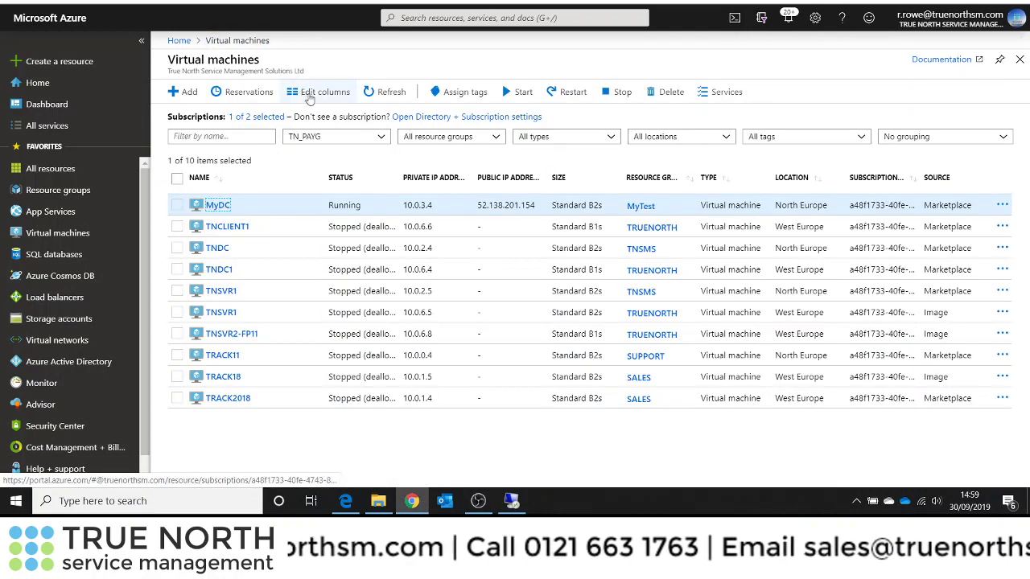
{"action": "left_click", "coordinate": [186, 93]}
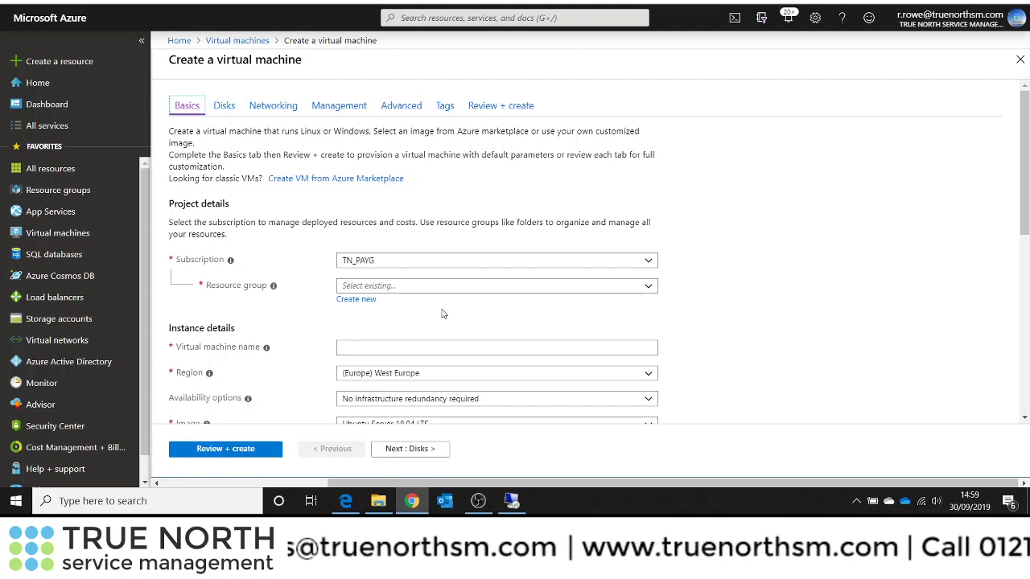
Put the VM in resource group MyTest and name it MySVR.
{"action": "left_click", "coordinate": [648, 288]}
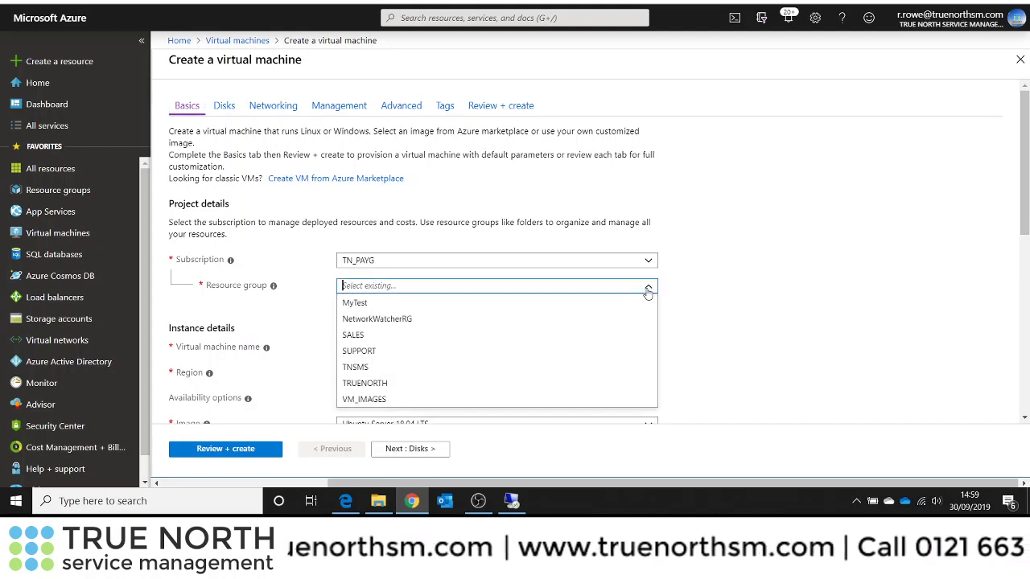
{"action": "left_click", "coordinate": [367, 307]}
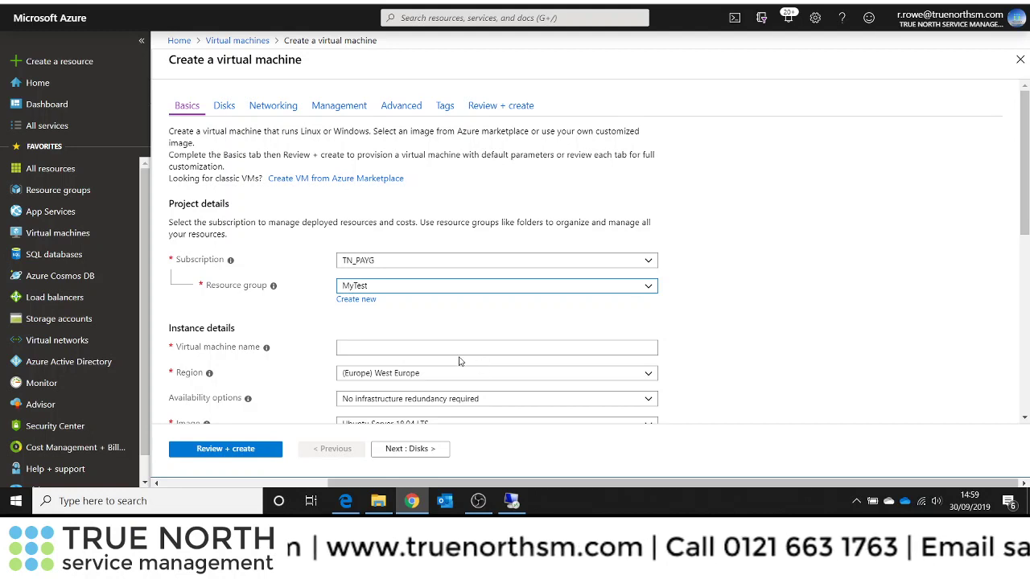
{"action": "left_click", "coordinate": [389, 348]}
{"action": "type", "text": "M"}
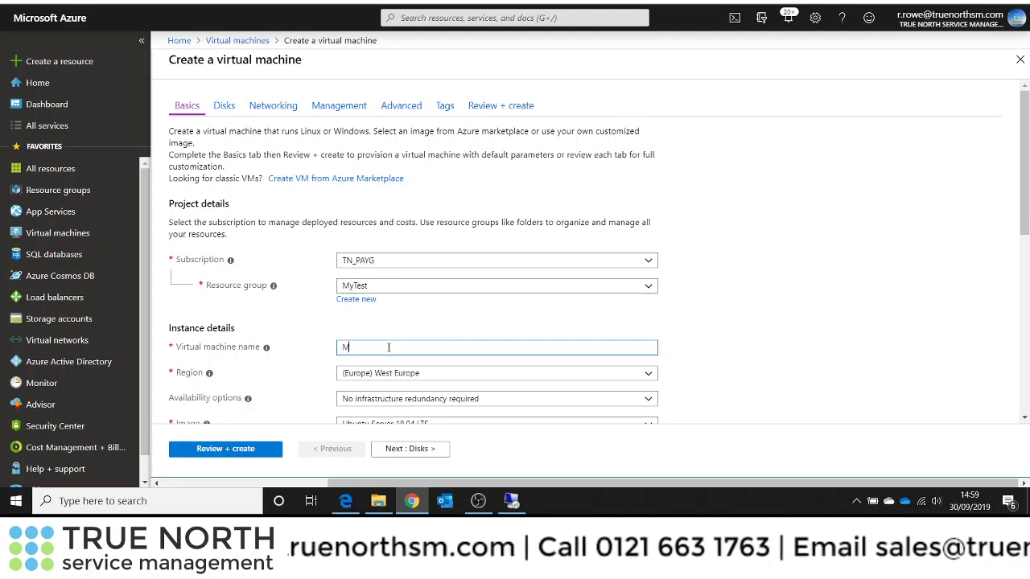
{"action": "type", "text": "ySVR"}
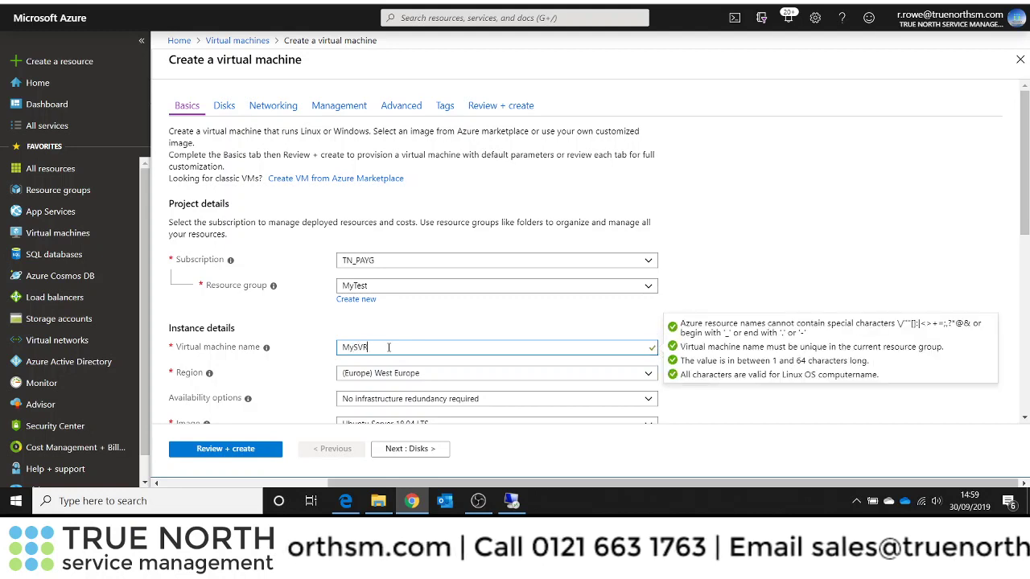
Set the region to (Europe) North Europe and browse all available OS images.
{"action": "left_click", "coordinate": [650, 380]}
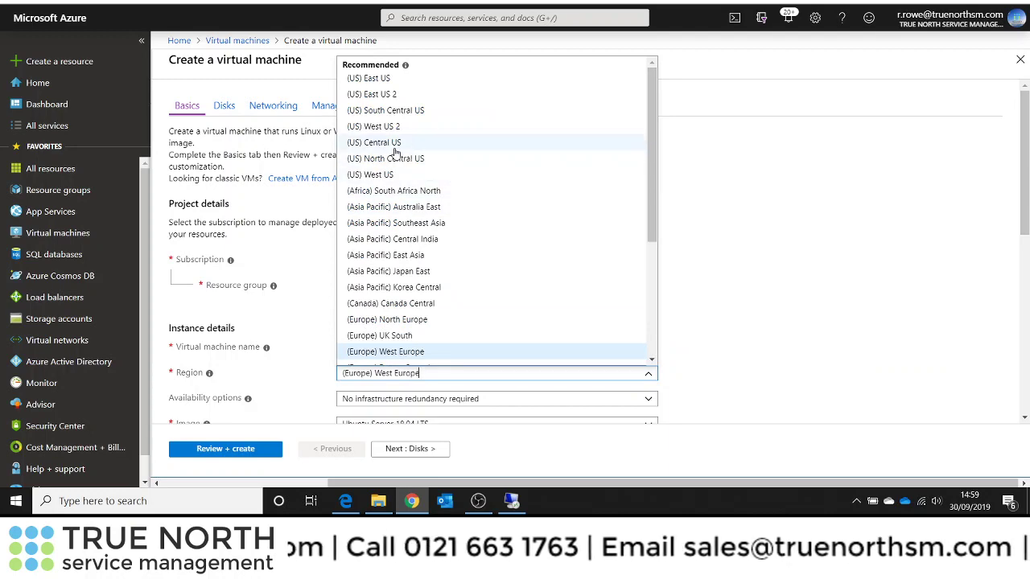
{"action": "left_click", "coordinate": [416, 323]}
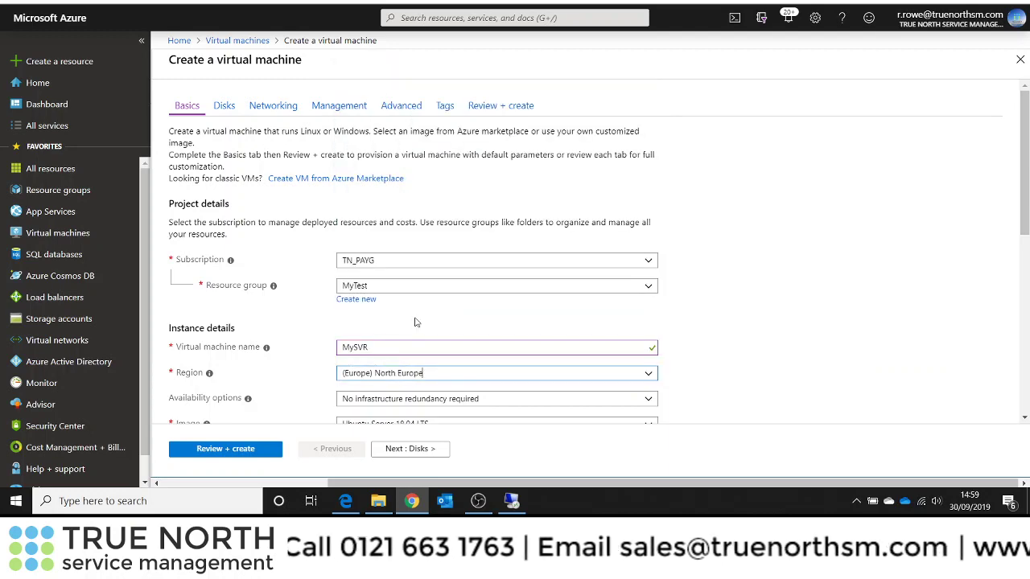
{"action": "scroll", "coordinate": [778, 353], "scroll_direction": "down", "scroll_amount": 1}
{"action": "scroll", "coordinate": [778, 352], "scroll_direction": "down", "scroll_amount": 3}
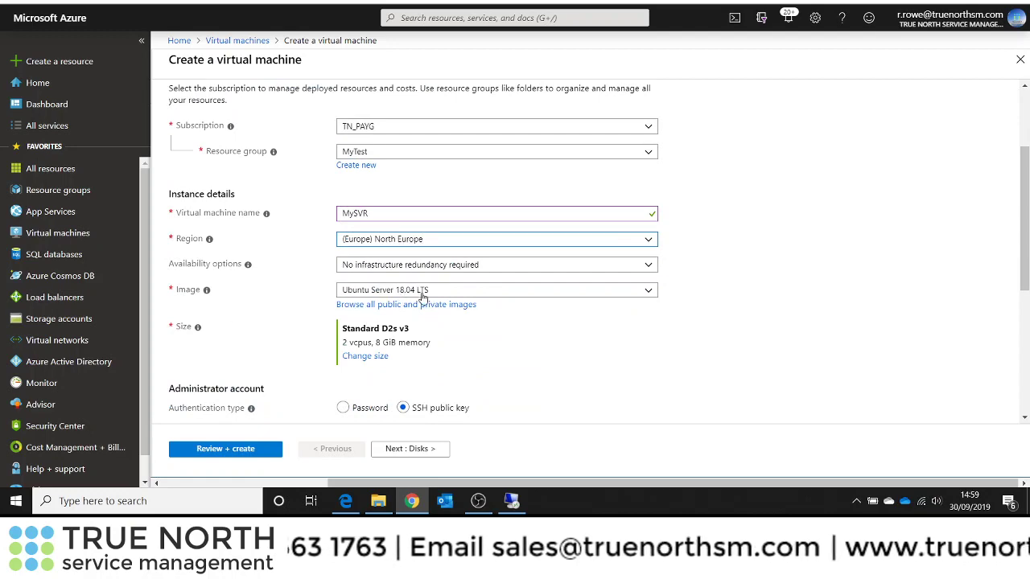
{"action": "left_click", "coordinate": [426, 306]}
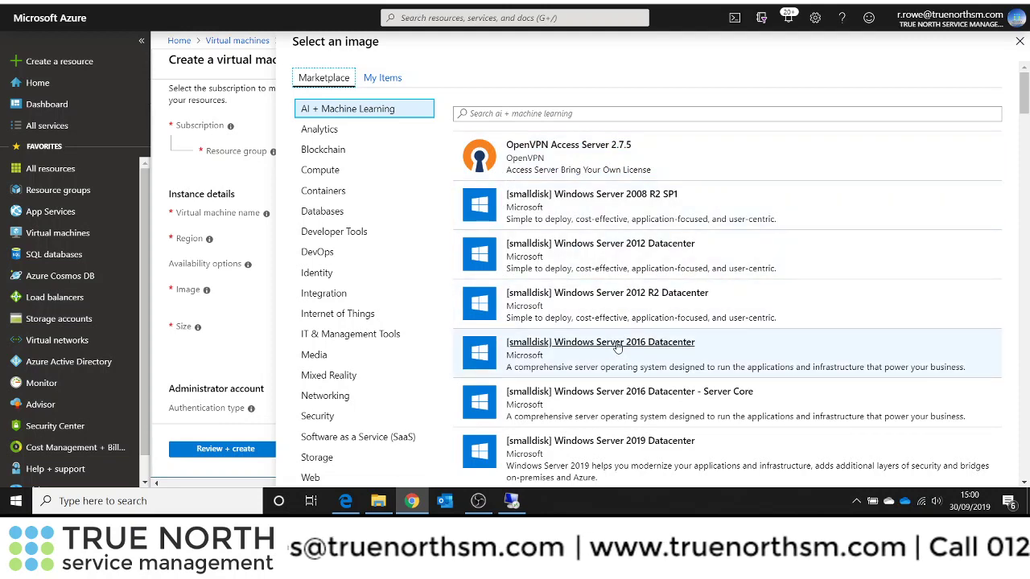
Use the [smalldisk] Windows Server 2016 Datacenter image with the Standard B2s size.
{"action": "left_click", "coordinate": [618, 346]}
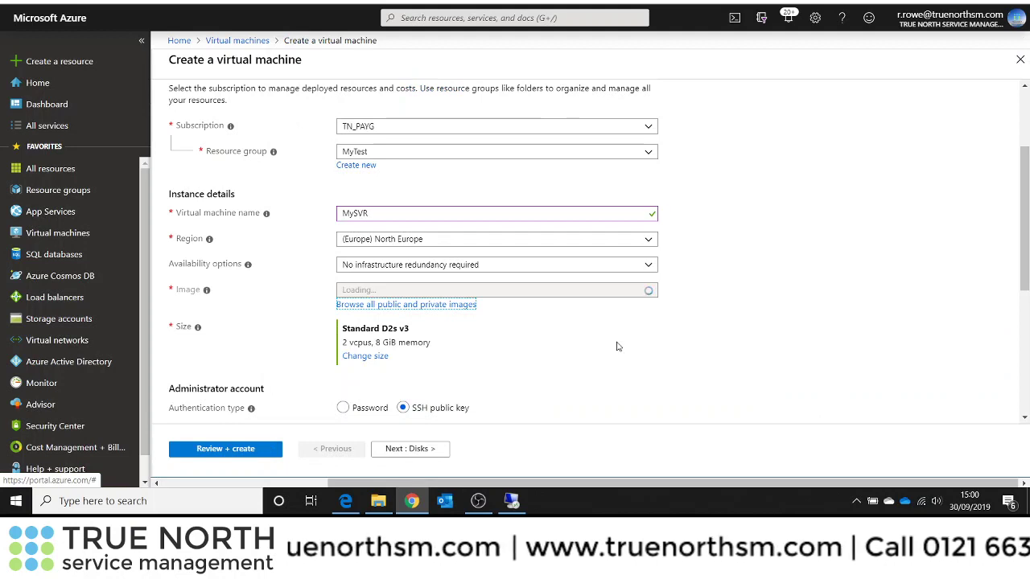
{"action": "left_click", "coordinate": [361, 359]}
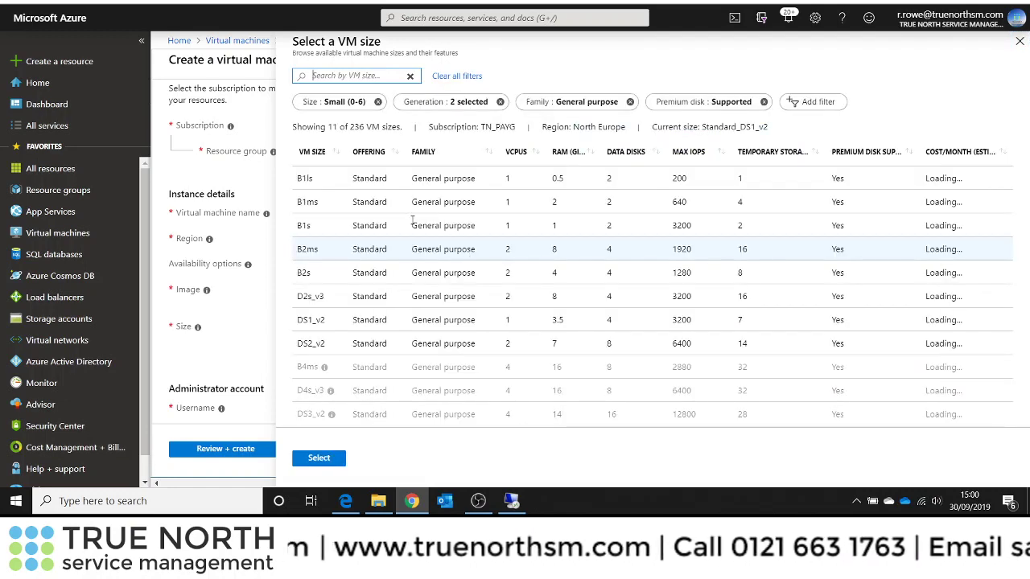
{"action": "left_click", "coordinate": [394, 277]}
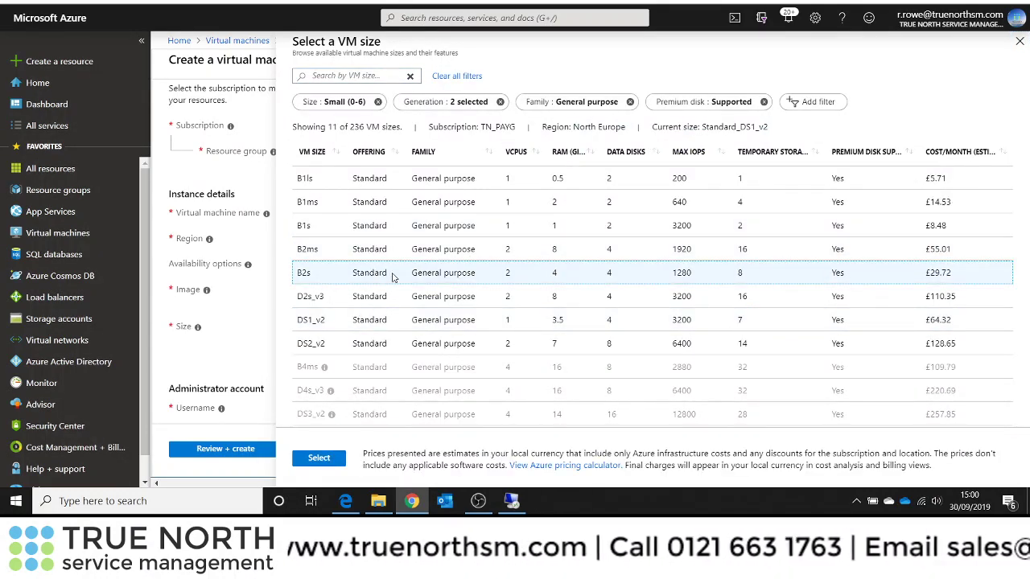
{"action": "left_click", "coordinate": [319, 458]}
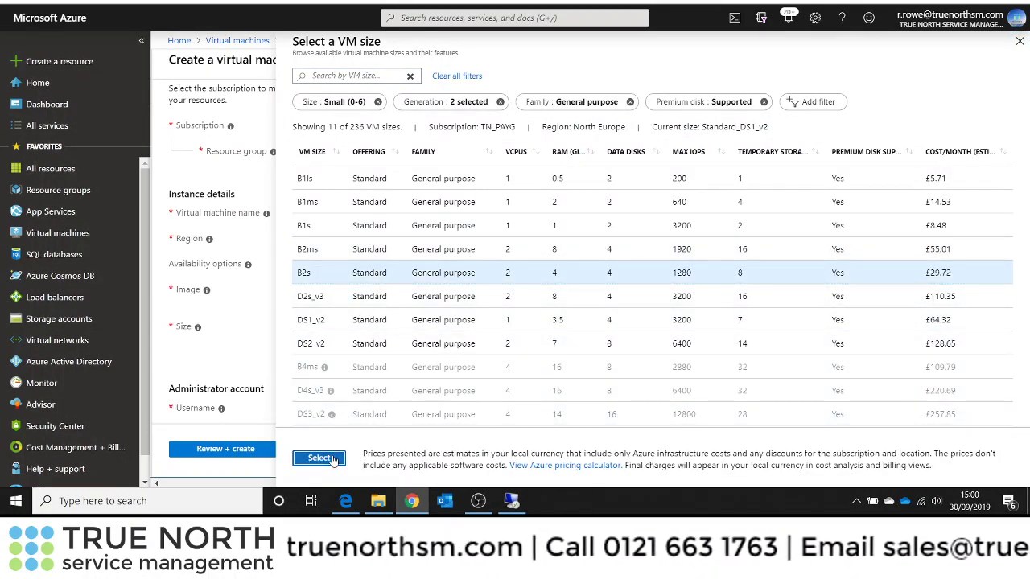
{"action": "scroll", "coordinate": [612, 391], "scroll_direction": "down", "scroll_amount": 2}
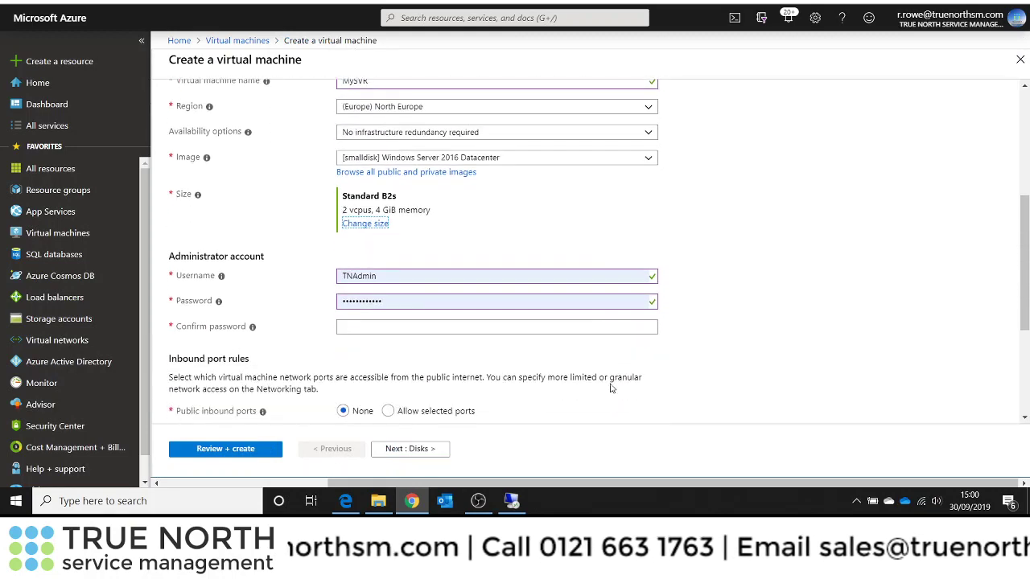
Confirm the administrator password using the saved password.
{"action": "left_click", "coordinate": [390, 324]}
{"action": "left_click", "coordinate": [411, 352]}
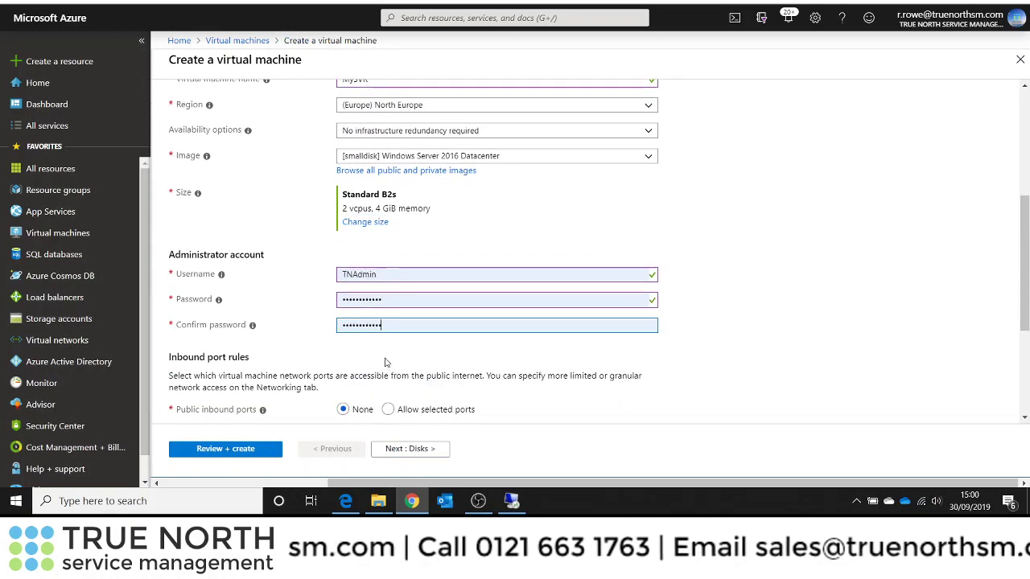
{"action": "scroll", "coordinate": [378, 338], "scroll_direction": "down", "scroll_amount": 2}
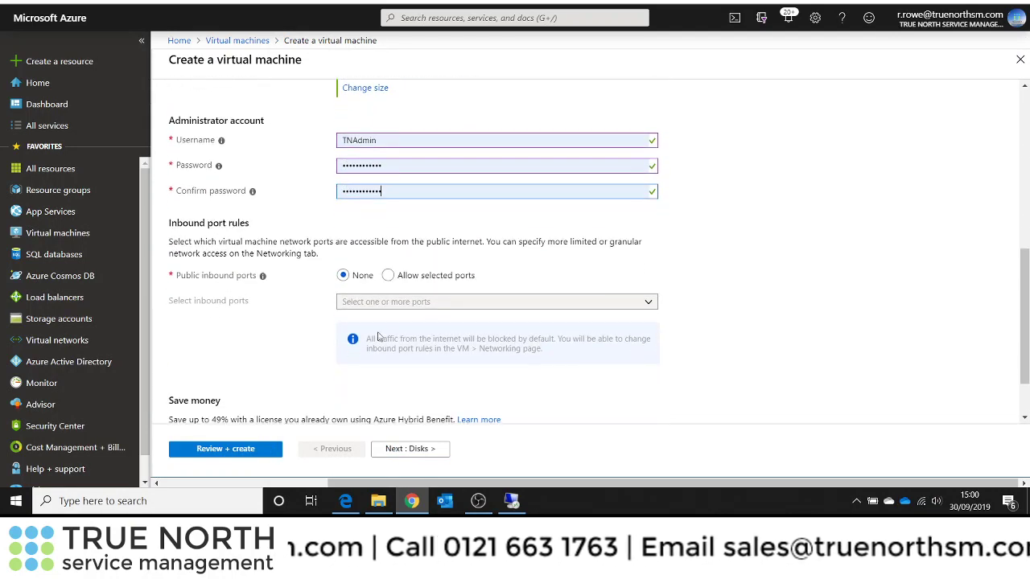
Allow inbound HTTP (80), HTTPS (443), SSH (22) and RDP (3389), then continue to Disks.
{"action": "left_click", "coordinate": [388, 275]}
{"action": "left_click", "coordinate": [405, 302]}
{"action": "left_click", "coordinate": [347, 320]}
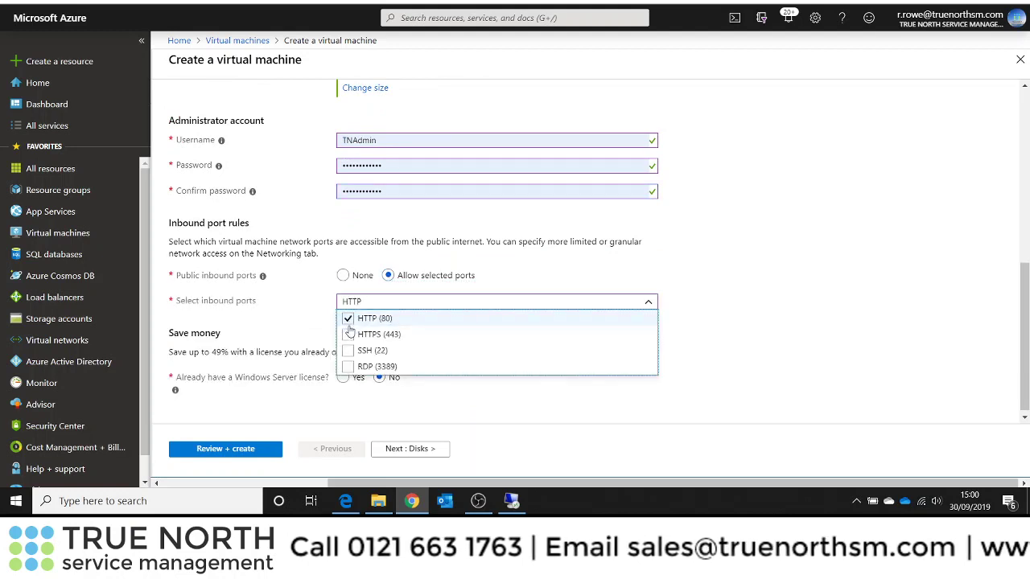
{"action": "left_click", "coordinate": [348, 334]}
{"action": "left_click", "coordinate": [348, 350]}
{"action": "left_click", "coordinate": [348, 366]}
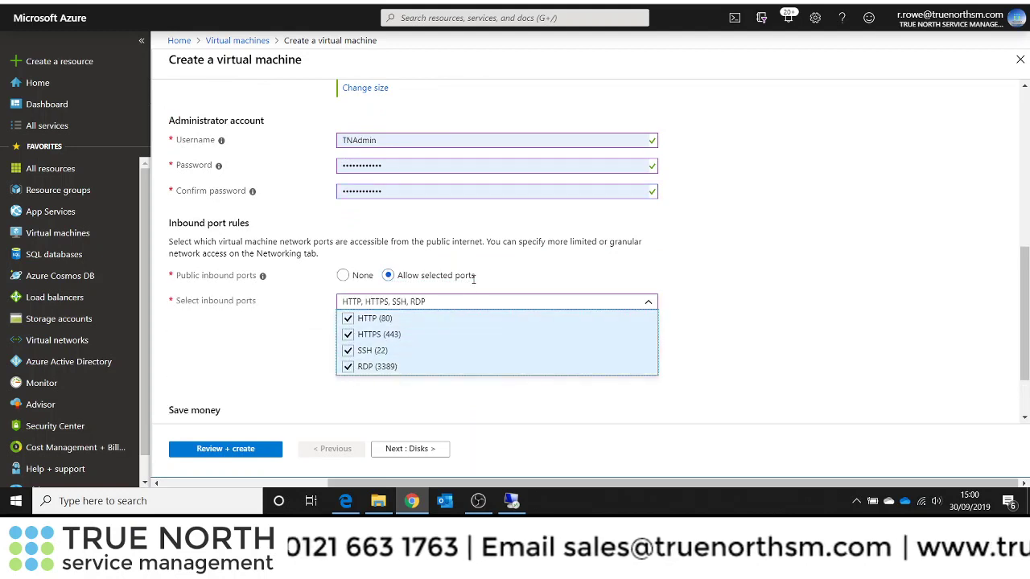
{"action": "left_click", "coordinate": [643, 304]}
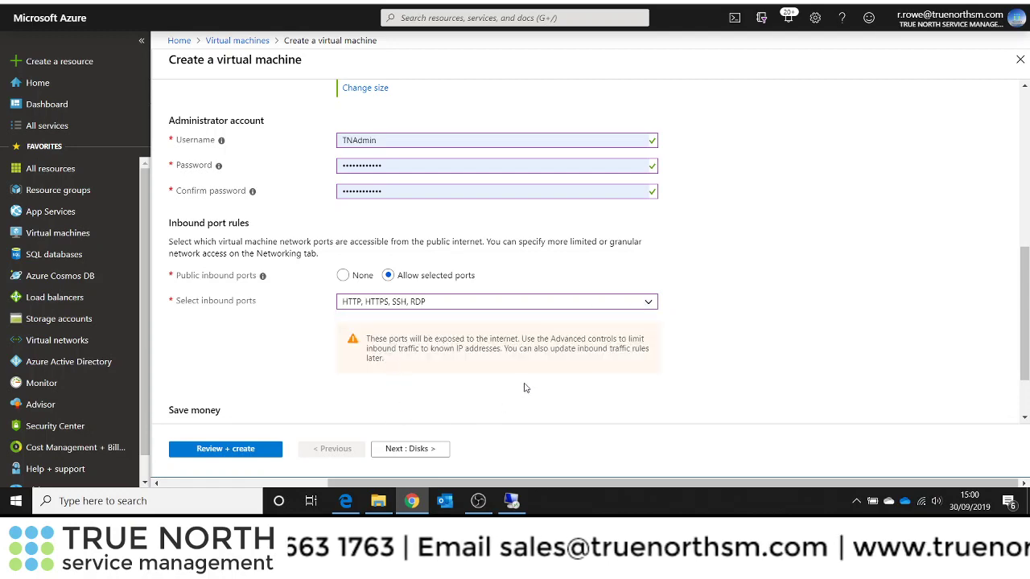
{"action": "scroll", "coordinate": [524, 388], "scroll_direction": "down", "scroll_amount": 1}
{"action": "left_click", "coordinate": [407, 449]}
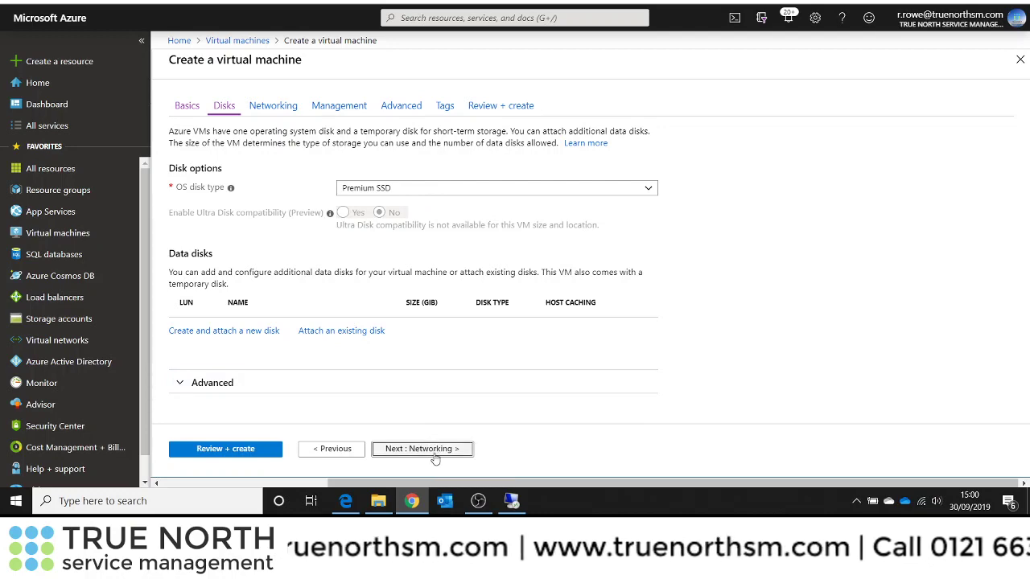
On the Networking tab, keep MyTest-vnet as the virtual network.
{"action": "left_click", "coordinate": [433, 451]}
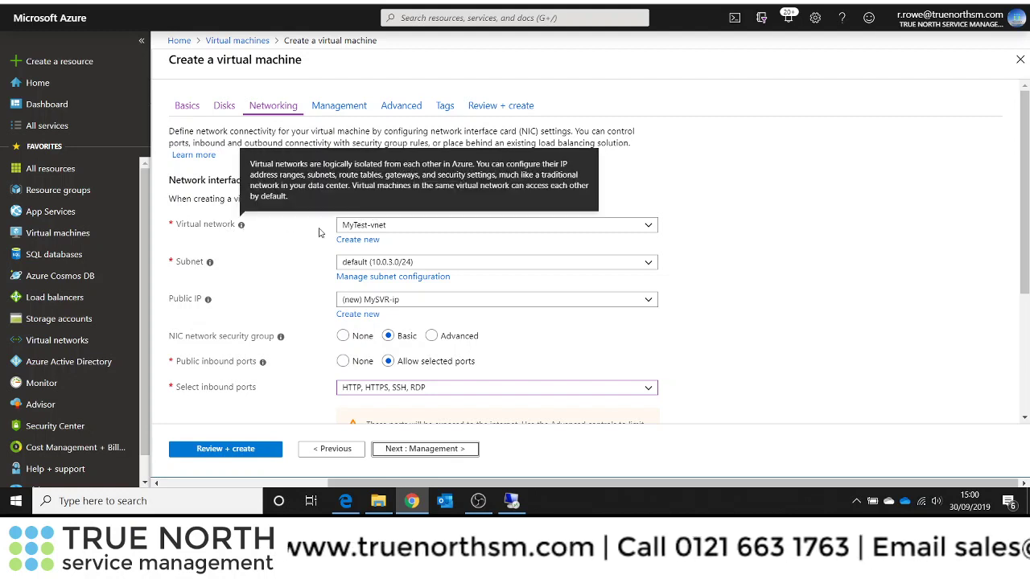
{"action": "left_click", "coordinate": [650, 229]}
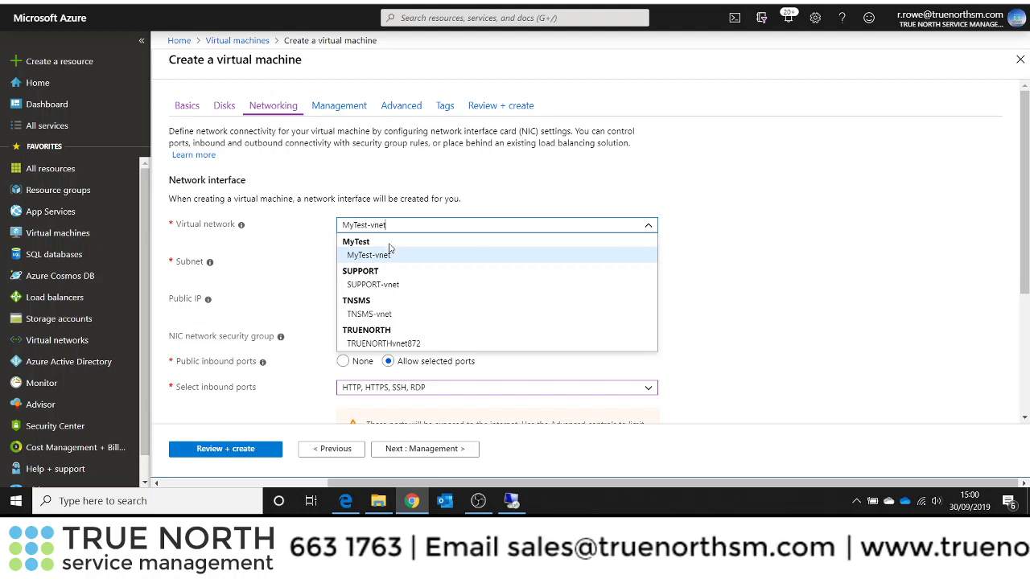
{"action": "left_click", "coordinate": [649, 227]}
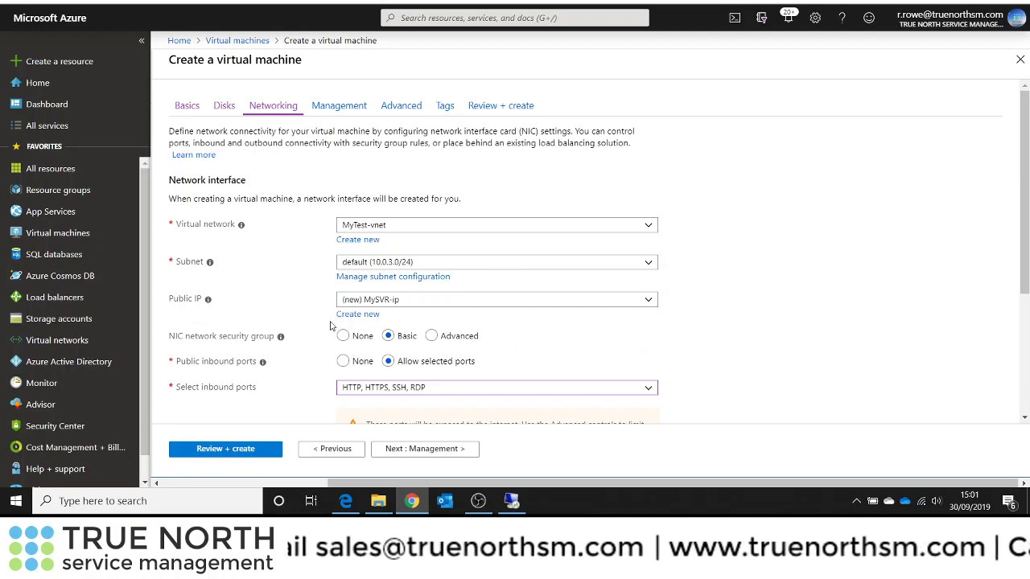
{"action": "scroll", "coordinate": [597, 336], "scroll_direction": "down", "scroll_amount": 3}
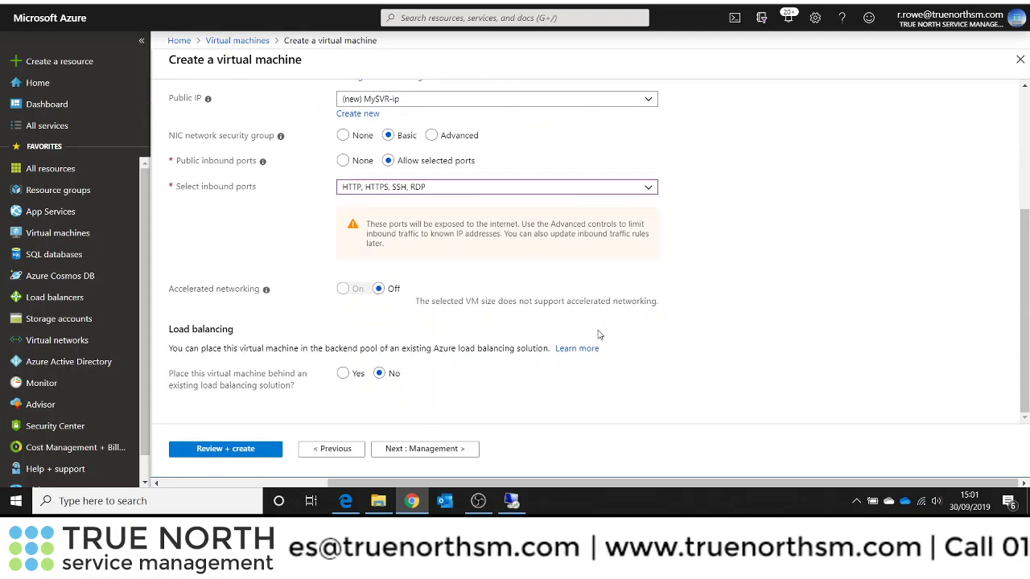
{"action": "scroll", "coordinate": [600, 334], "scroll_direction": "up", "scroll_amount": 3}
Skip through Management, Advanced and Tags to the Review + create page.
{"action": "left_click", "coordinate": [414, 449]}
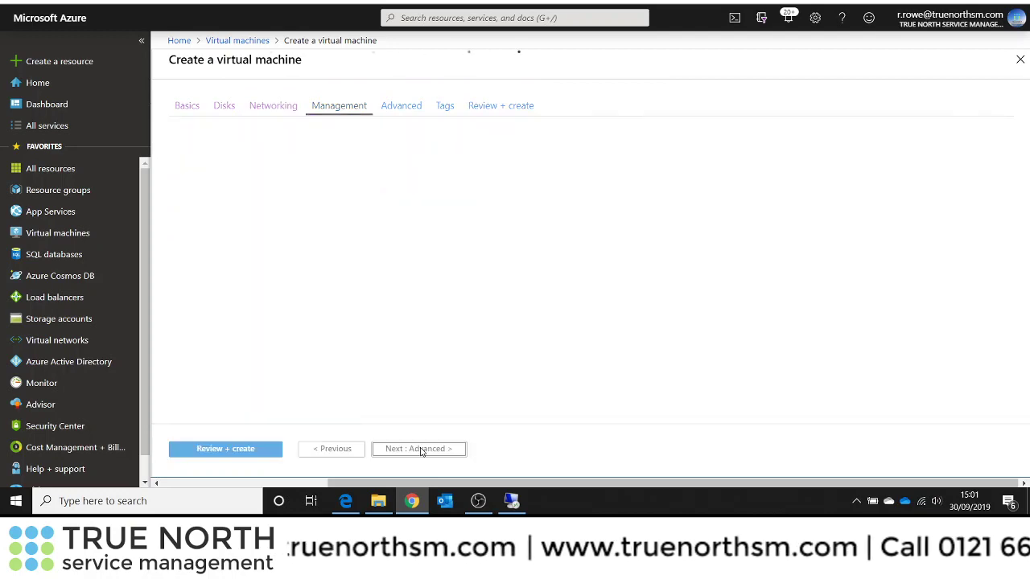
{"action": "left_click", "coordinate": [416, 449]}
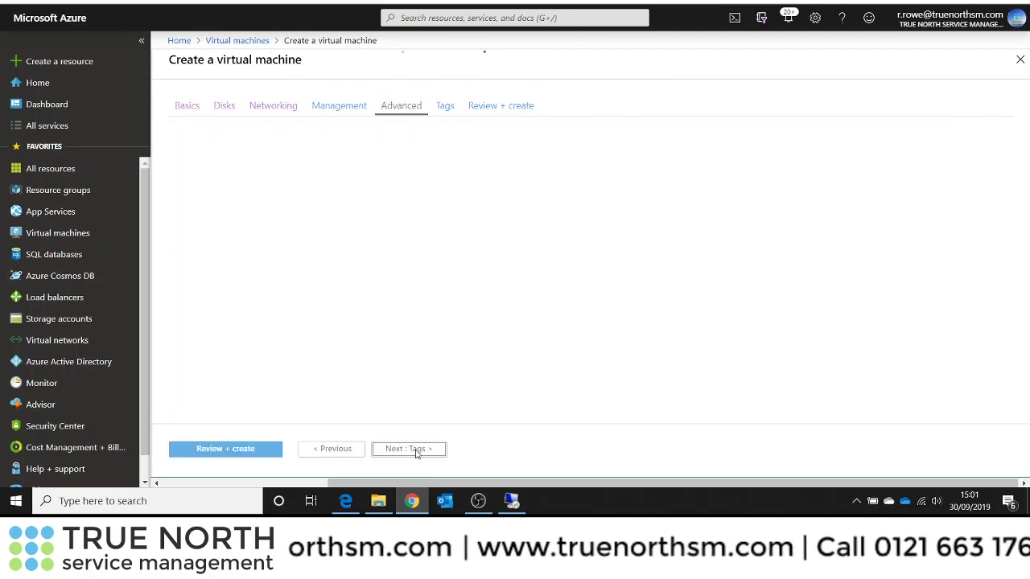
{"action": "left_click", "coordinate": [416, 451]}
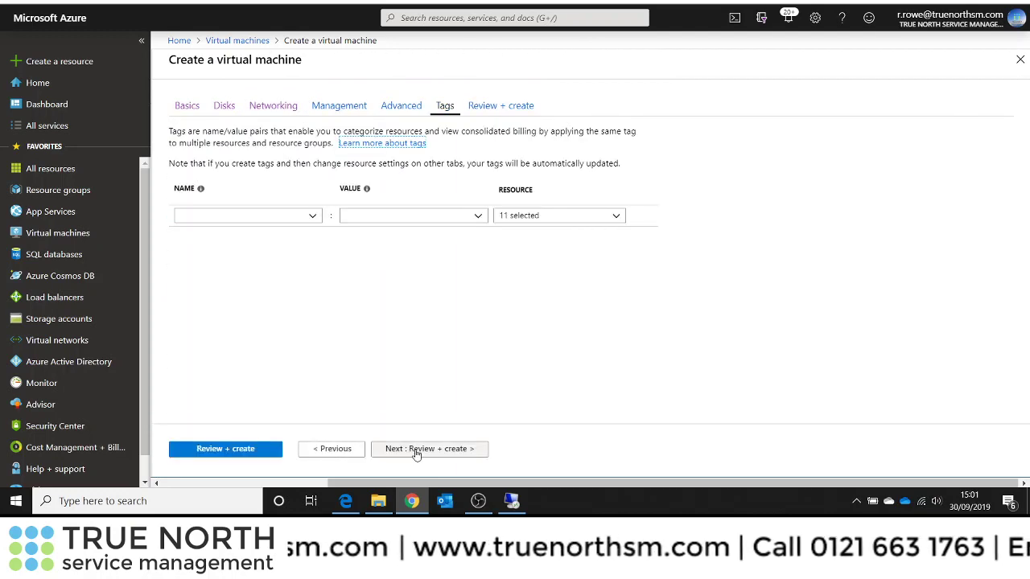
{"action": "left_click", "coordinate": [416, 449]}
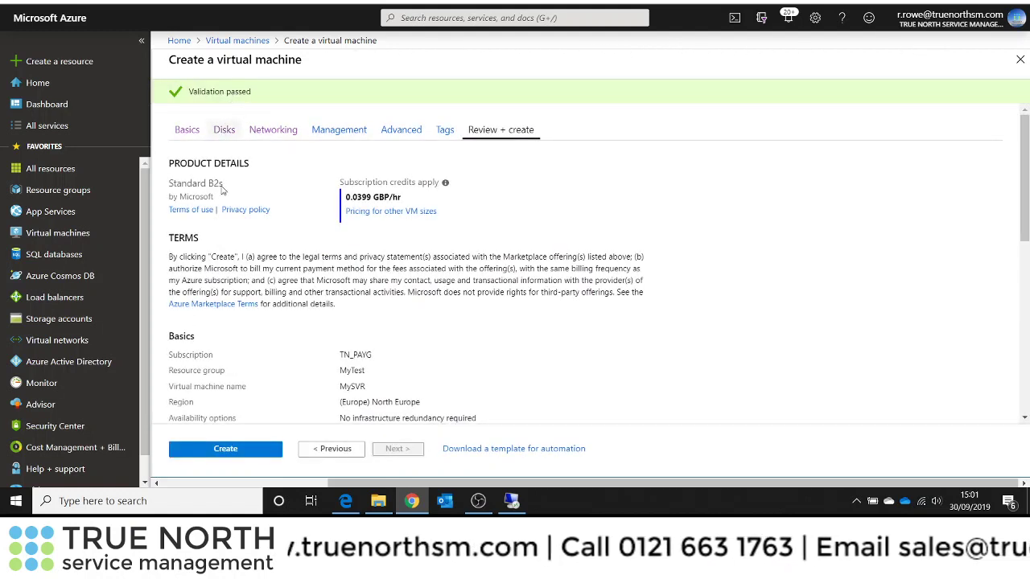
Create the MySVR VM in resource group MyTest and let the deployment complete.
{"action": "left_click", "coordinate": [248, 449]}
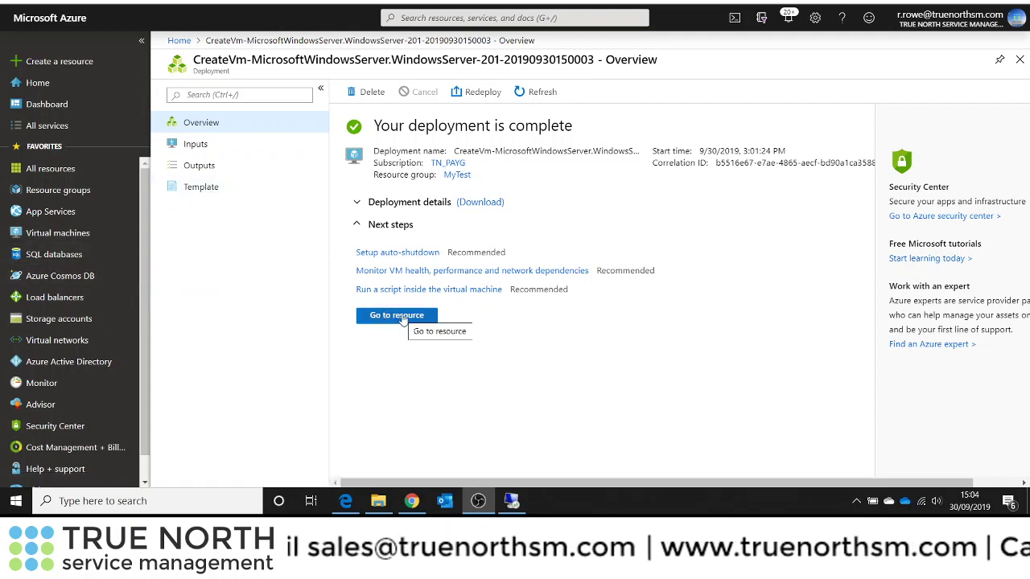
From the MySVR resource's Connect options, download MySVR.rdp and open it.
{"action": "left_click", "coordinate": [401, 317]}
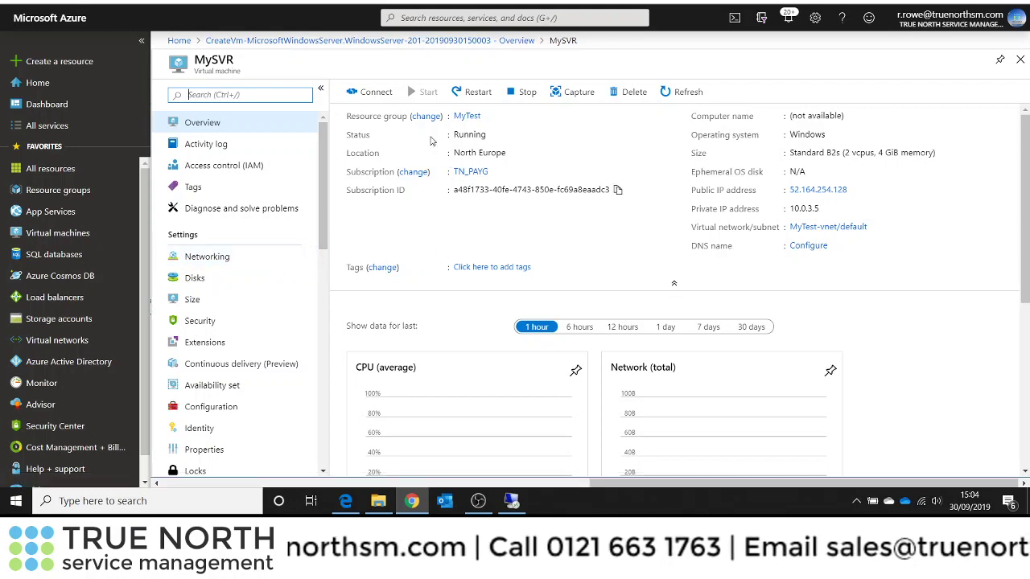
{"action": "left_click", "coordinate": [378, 96]}
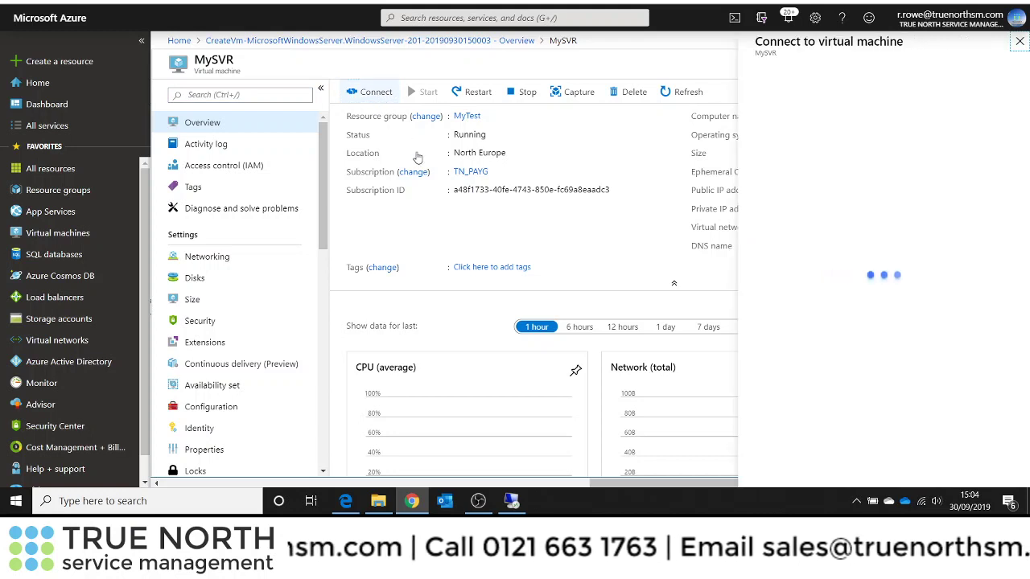
{"action": "left_click", "coordinate": [802, 248]}
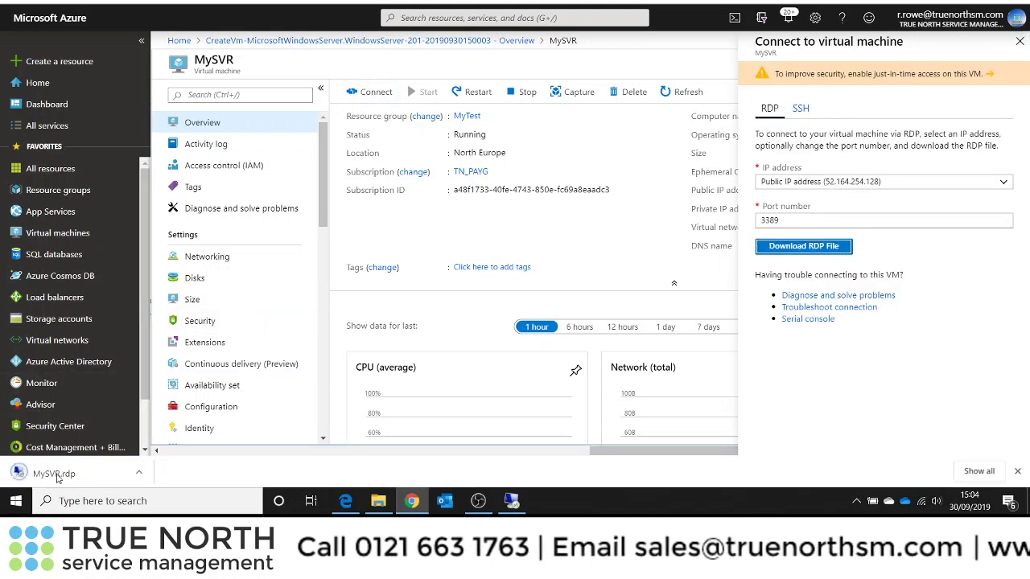
{"action": "left_click", "coordinate": [57, 474]}
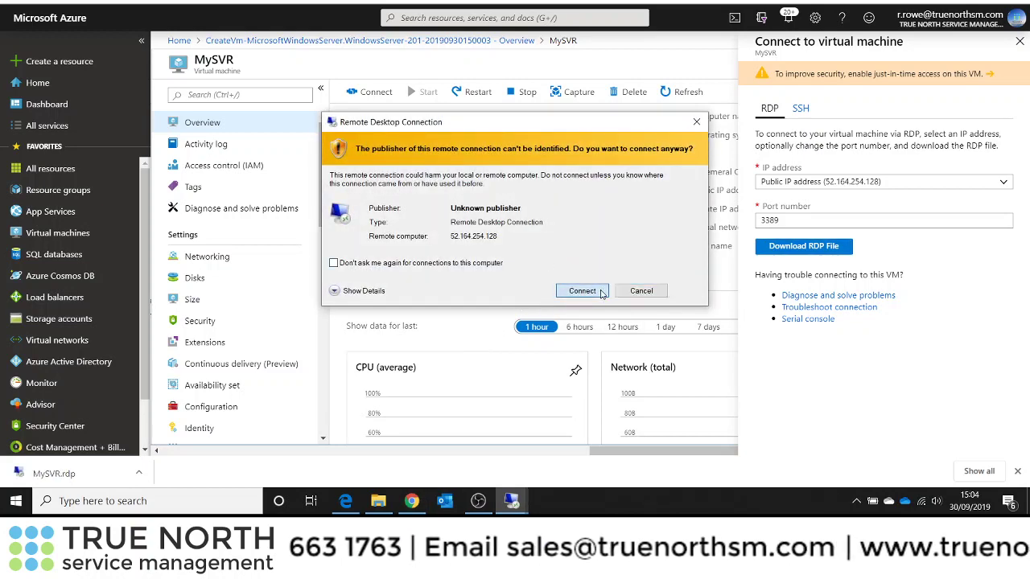
Connect to MySVR using a different account, TNAdmin, with the account's password.
{"action": "left_click", "coordinate": [601, 294]}
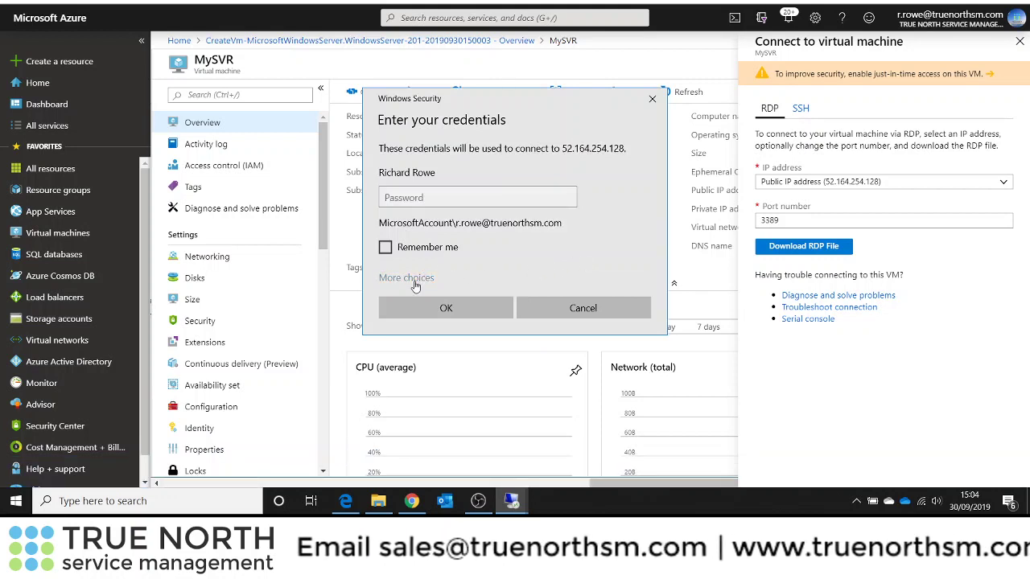
{"action": "left_click", "coordinate": [416, 280]}
{"action": "left_click", "coordinate": [453, 345]}
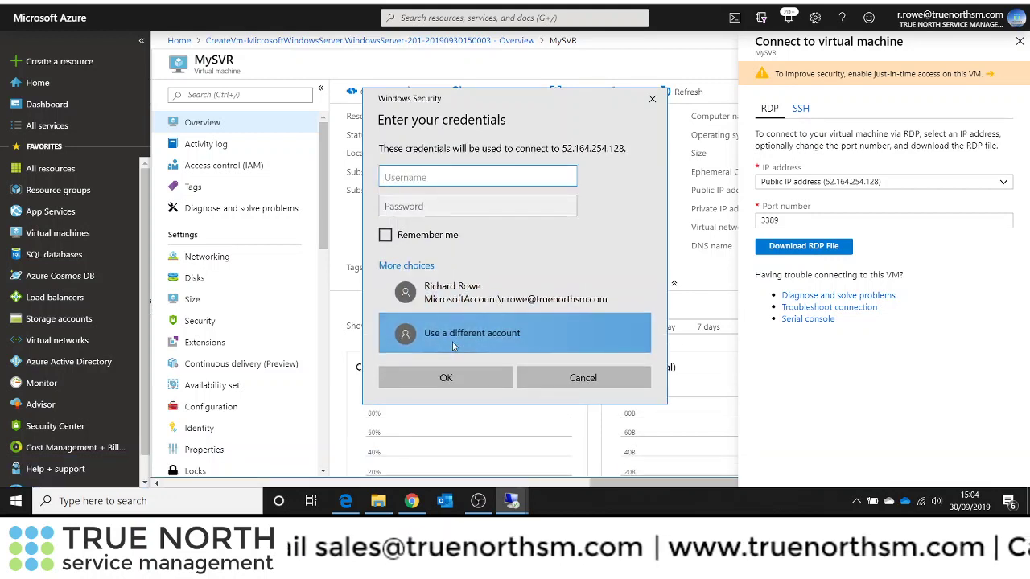
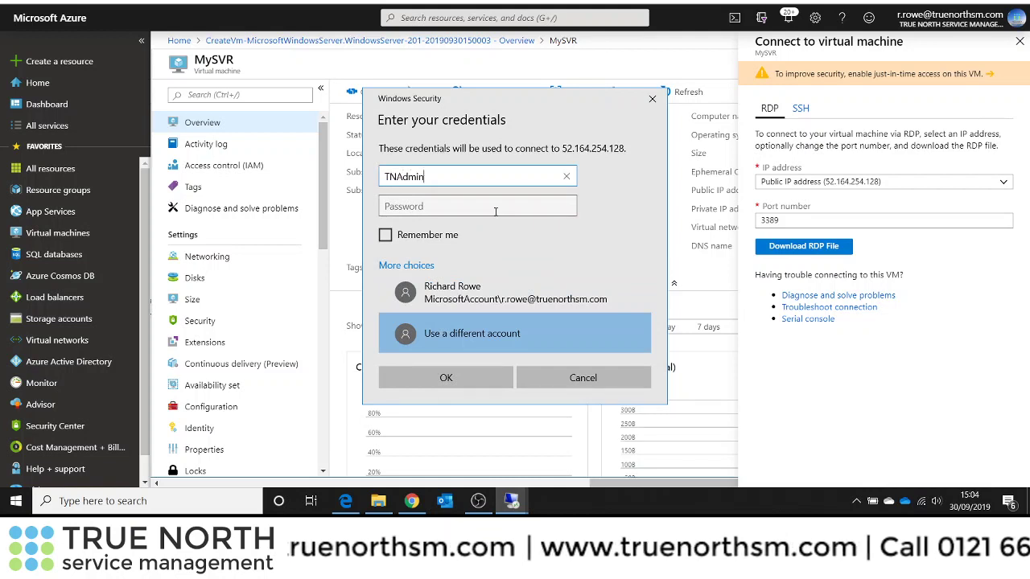
{"action": "key", "text": "Tab"}
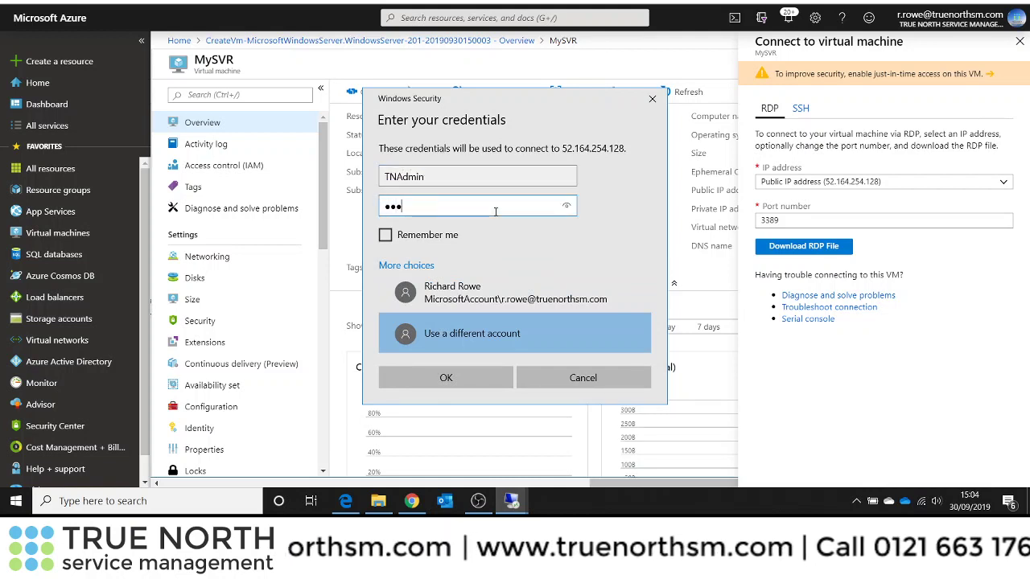
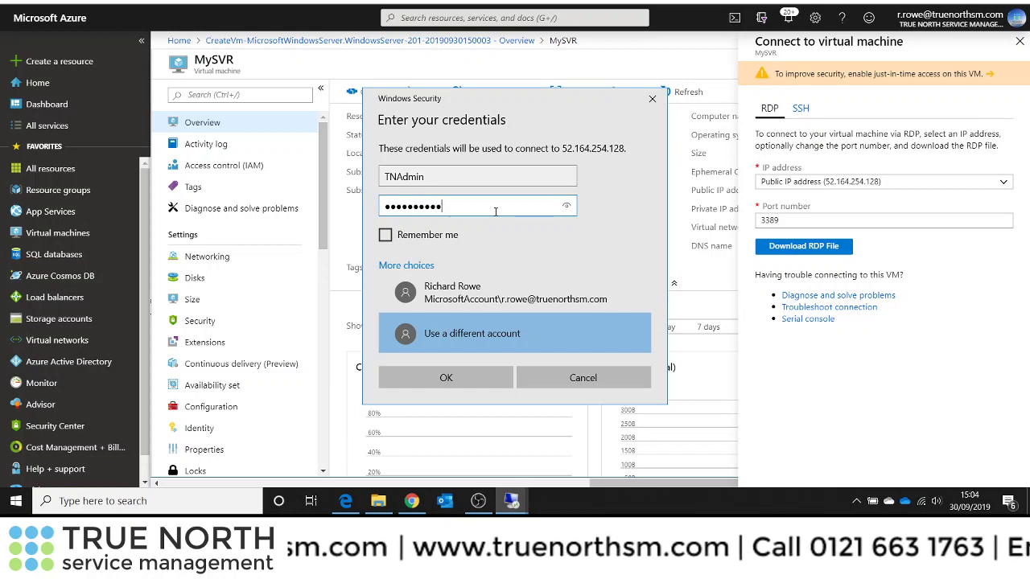
{"action": "left_click", "coordinate": [449, 387]}
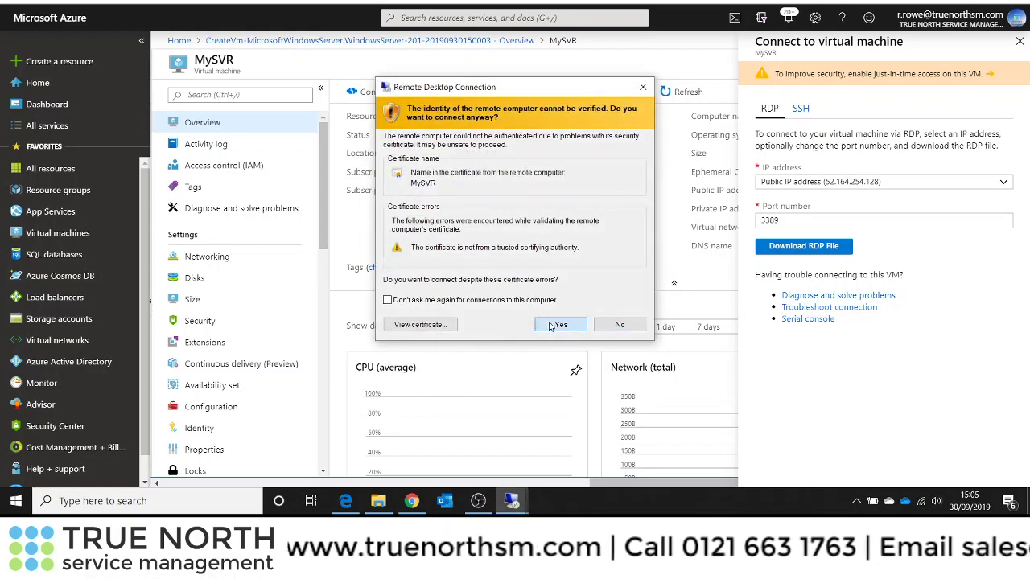
Accept MySVR's certificate warning and allow the server to be discoverable on the network.
{"action": "left_click", "coordinate": [547, 323]}
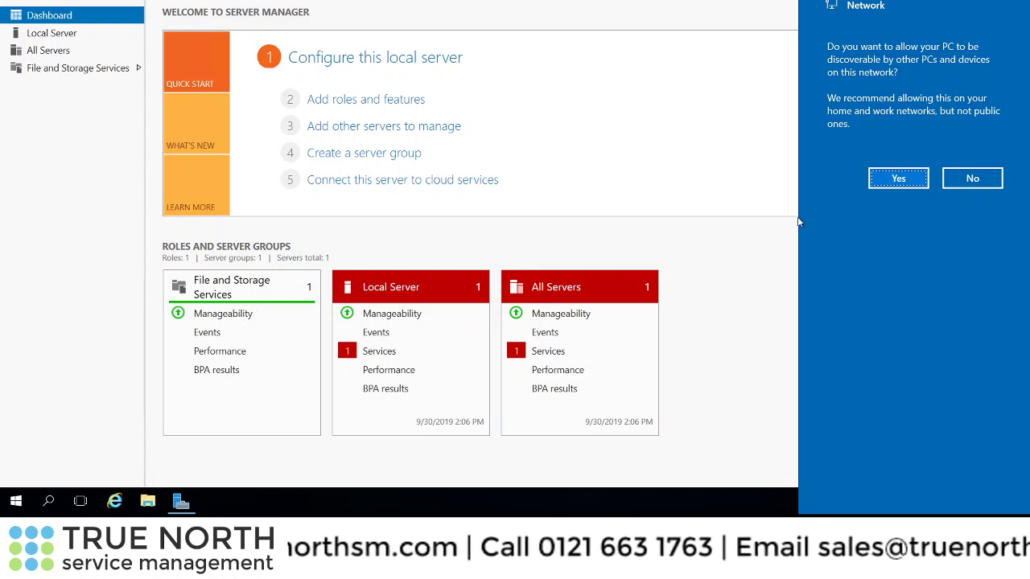
{"action": "left_click", "coordinate": [891, 178]}
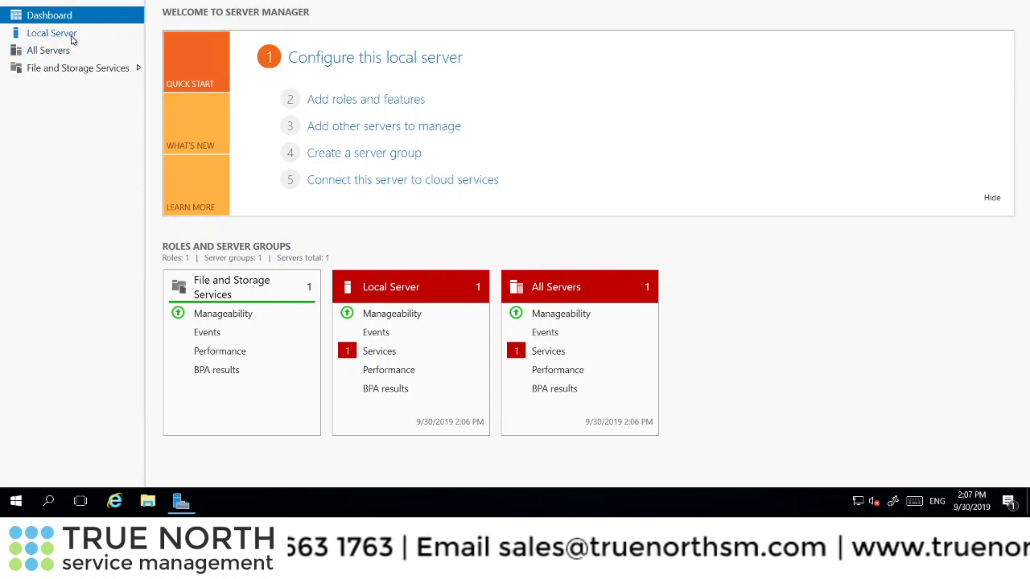
Open System Properties from the WORKGROUP link on MySVR's Local Server page.
{"action": "left_click", "coordinate": [64, 34]}
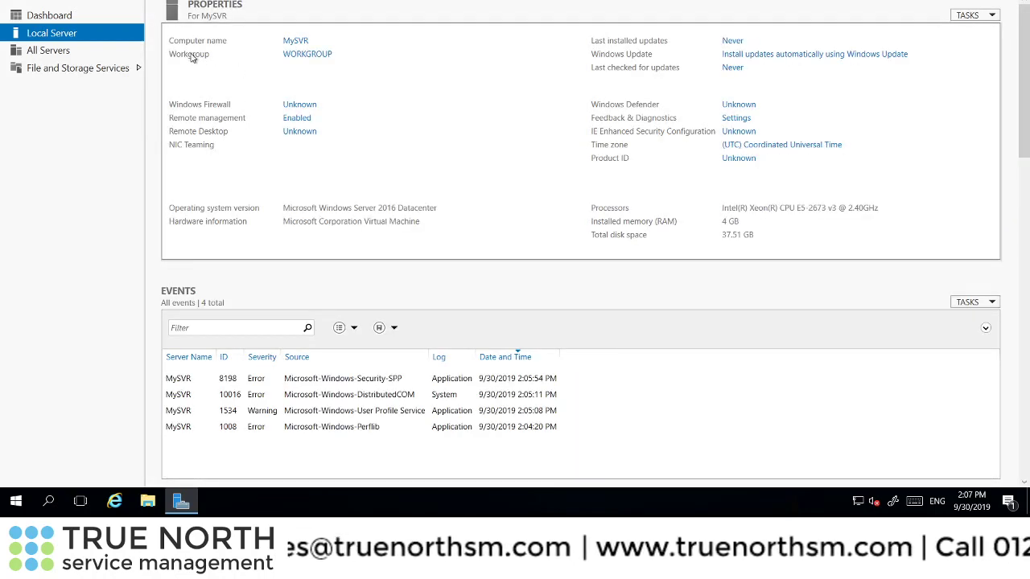
{"action": "left_click", "coordinate": [312, 57]}
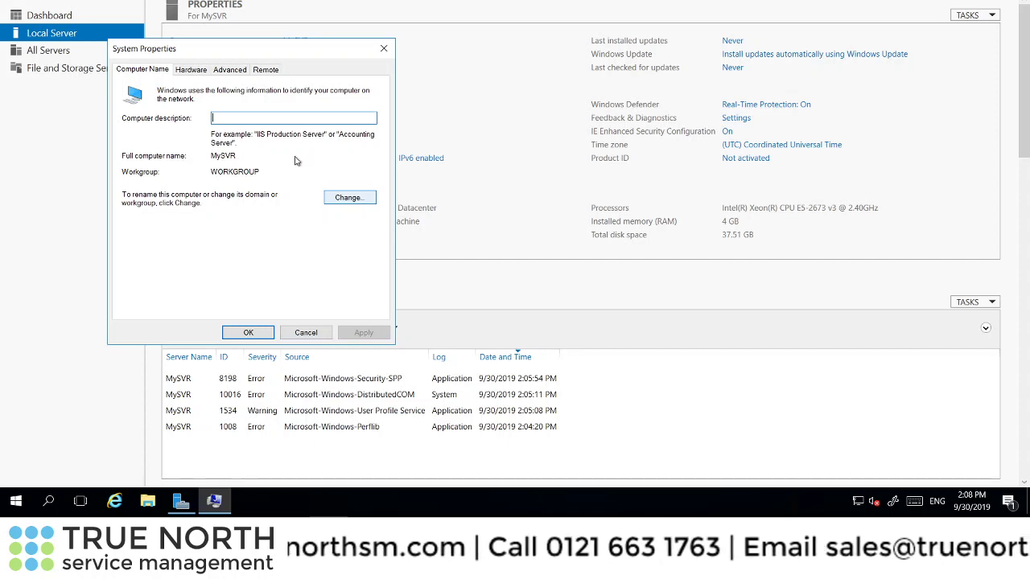
Change MySVR's membership from workgroup to the MyTest.TEST domain and confirm it.
{"action": "left_click", "coordinate": [335, 196]}
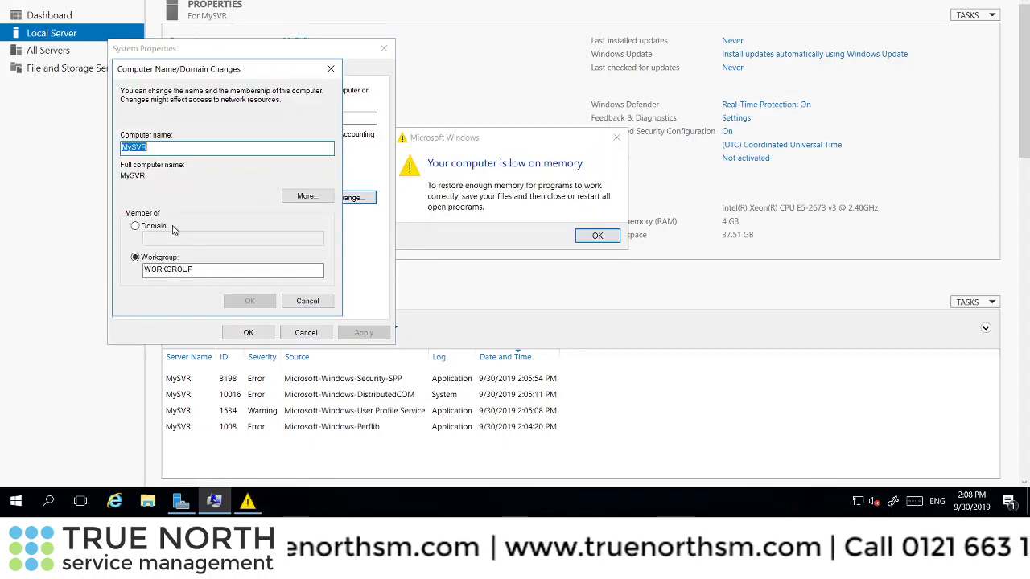
{"action": "left_click", "coordinate": [138, 227]}
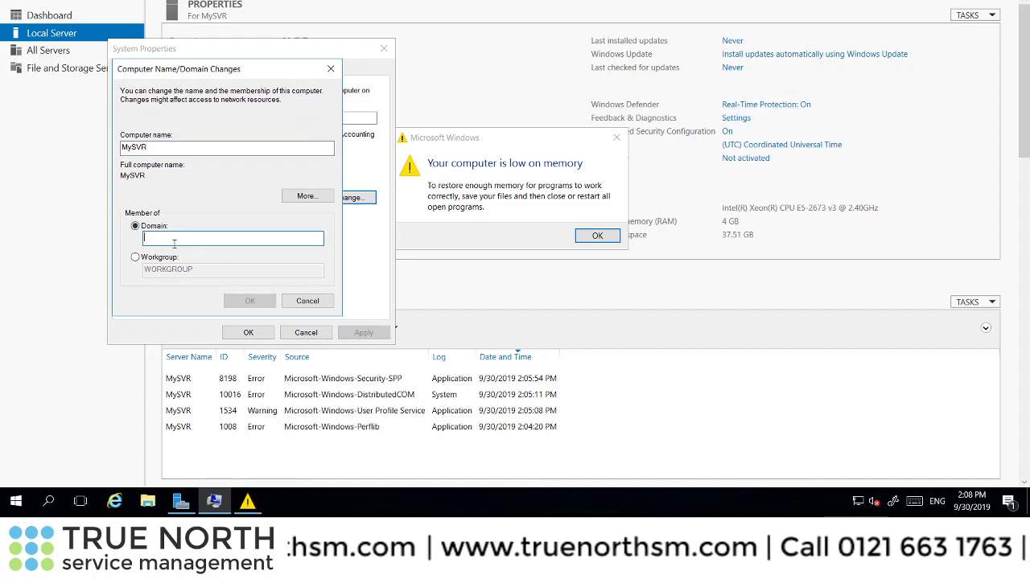
{"action": "type", "text": "MyT"}
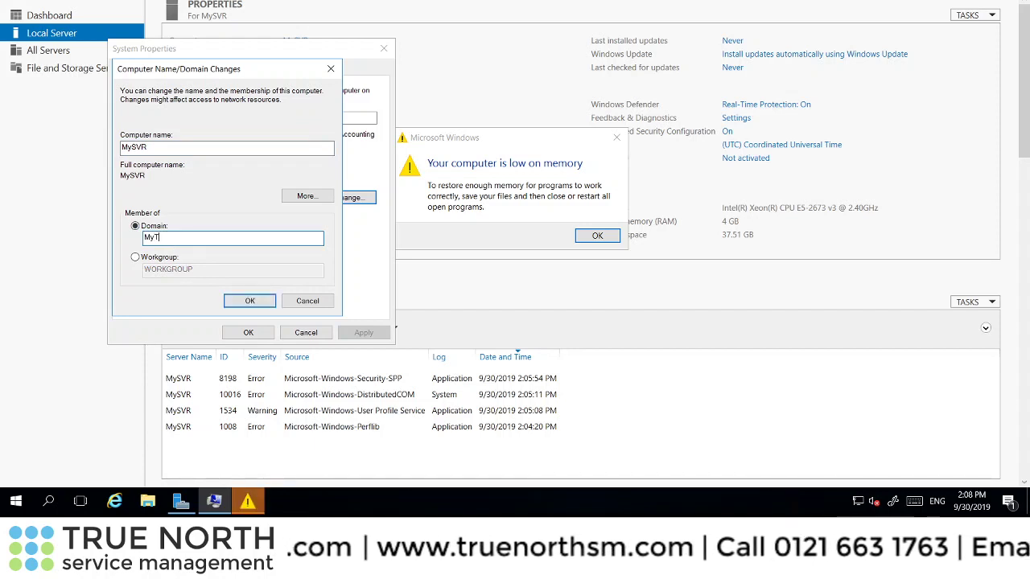
{"action": "type", "text": "est"}
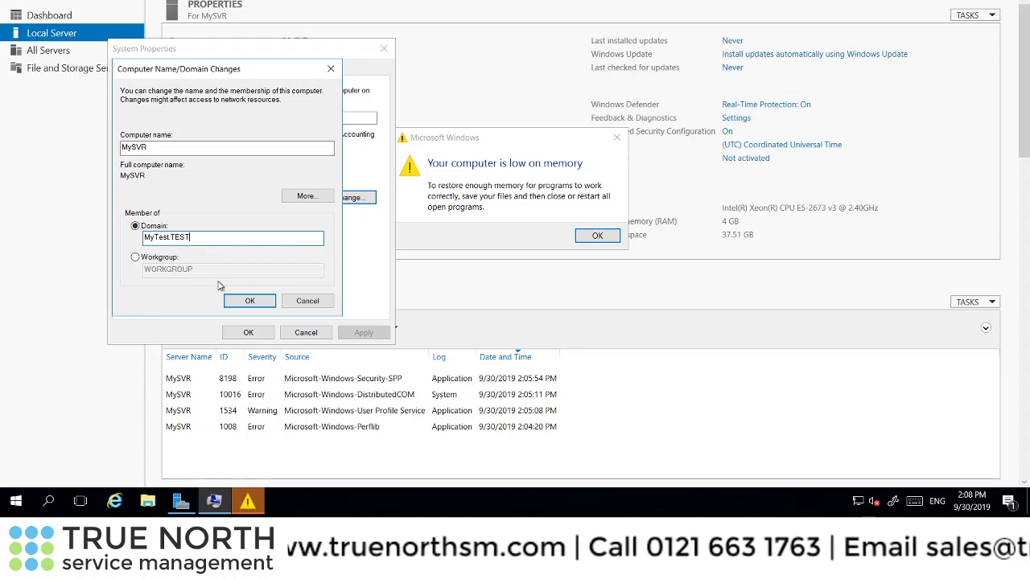
{"action": "type", "text": ".TEST"}
{"action": "left_click", "coordinate": [251, 302]}
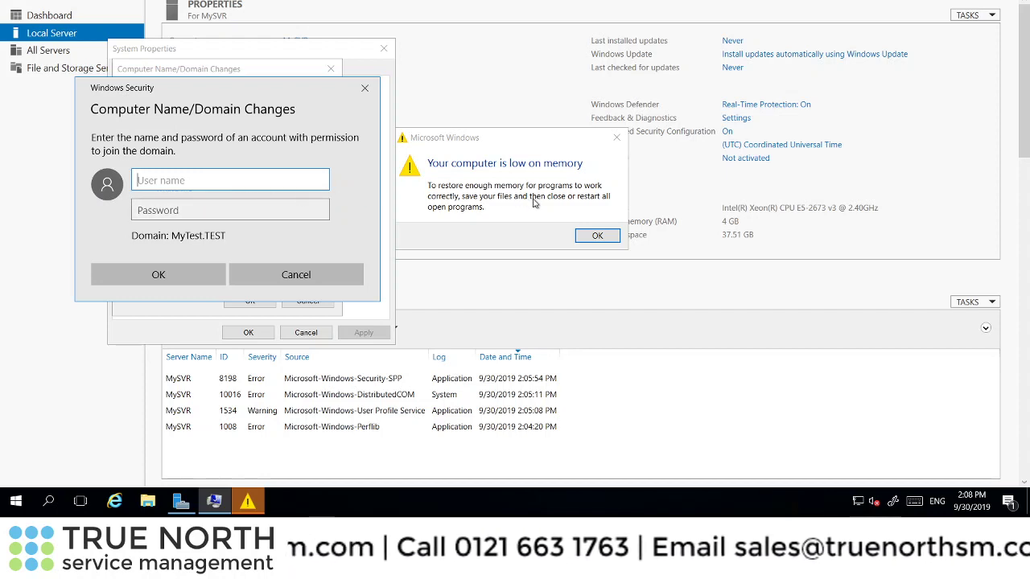
Dismiss the low-memory warning and authorise the join with the MyTest domain admin's user name and password.
{"action": "left_click", "coordinate": [596, 236]}
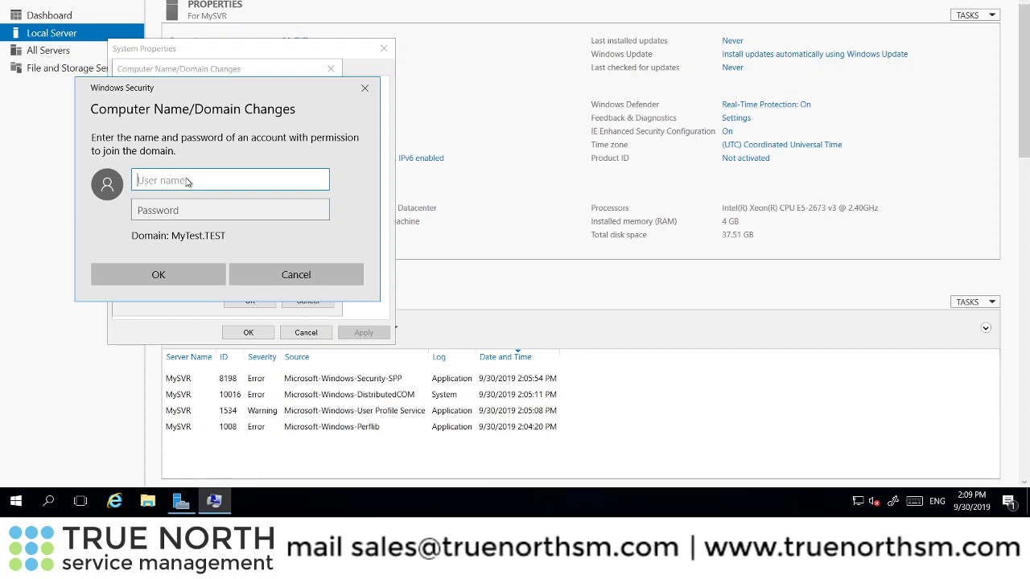
{"action": "type", "text": "M"}
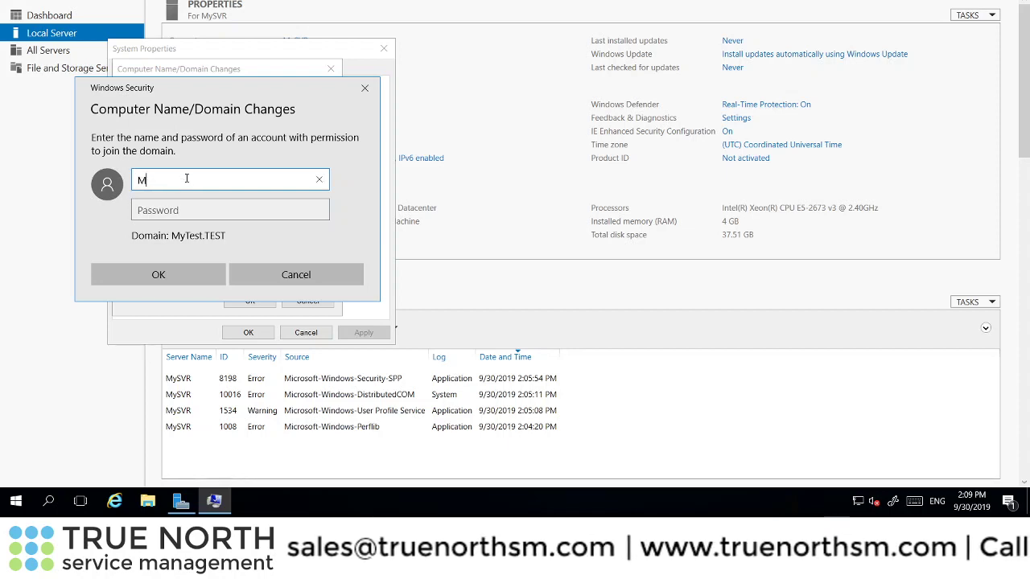
{"action": "type", "text": "yT"}
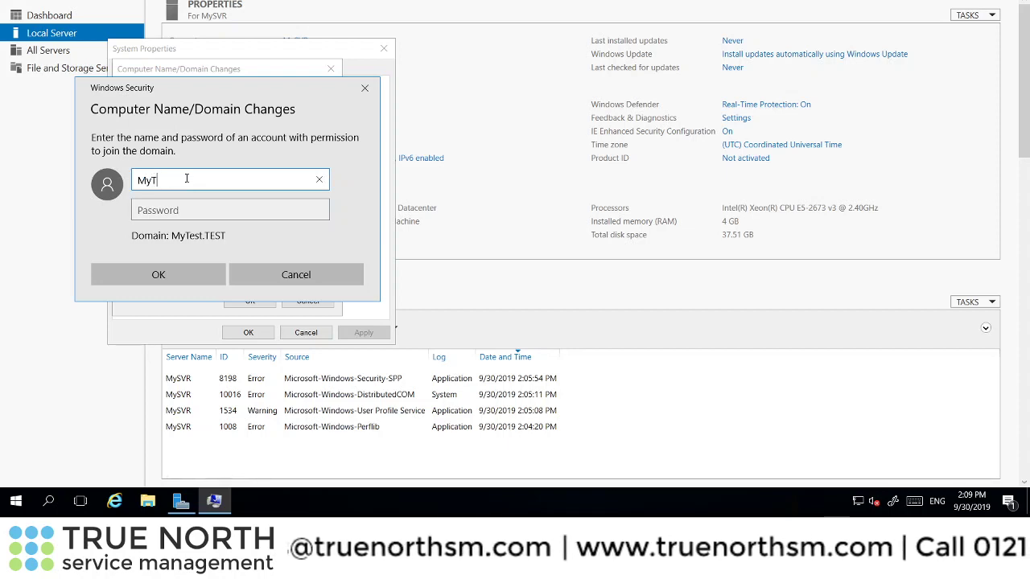
{"action": "type", "text": "est"}
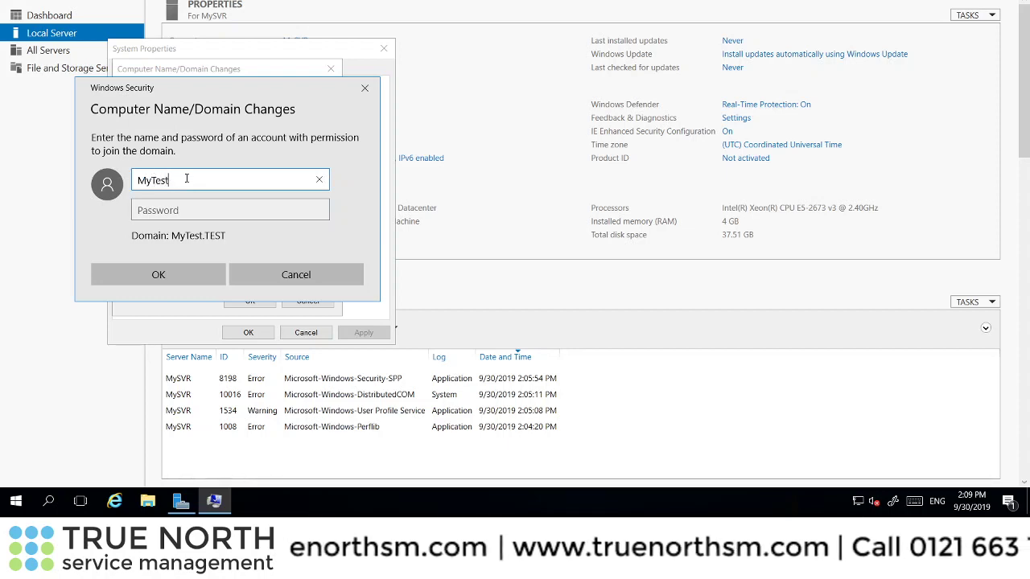
{"action": "type", "text": "\\A"}
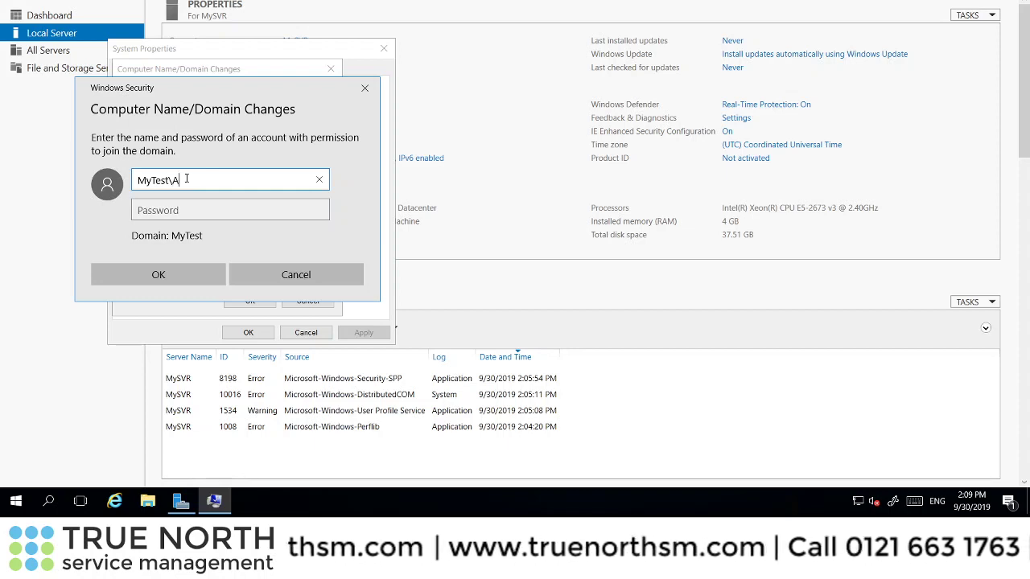
{"action": "key", "text": "BackSpace"}
{"action": "type", "text": "TNAdmin"}
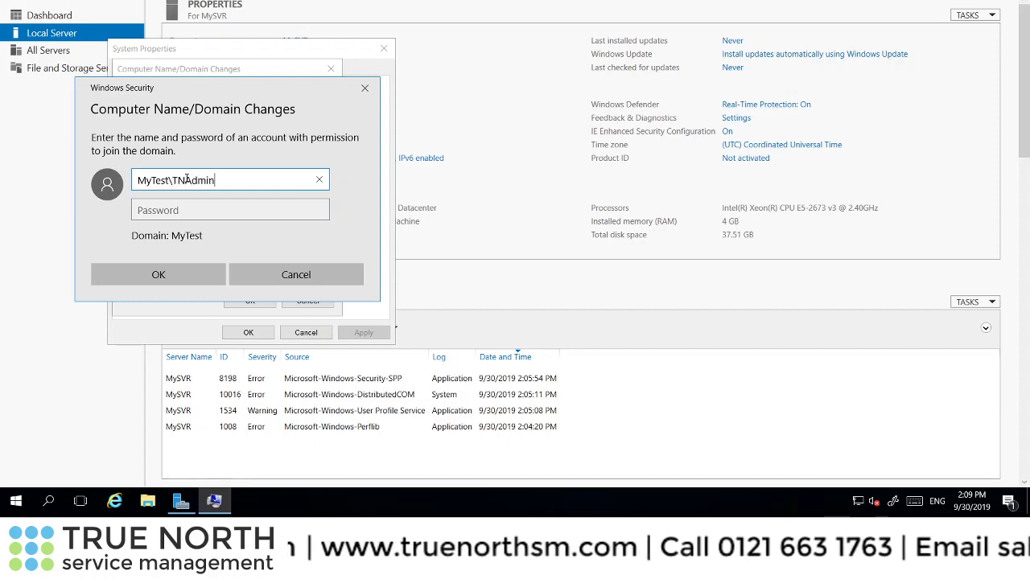
{"action": "key", "text": "Tab"}
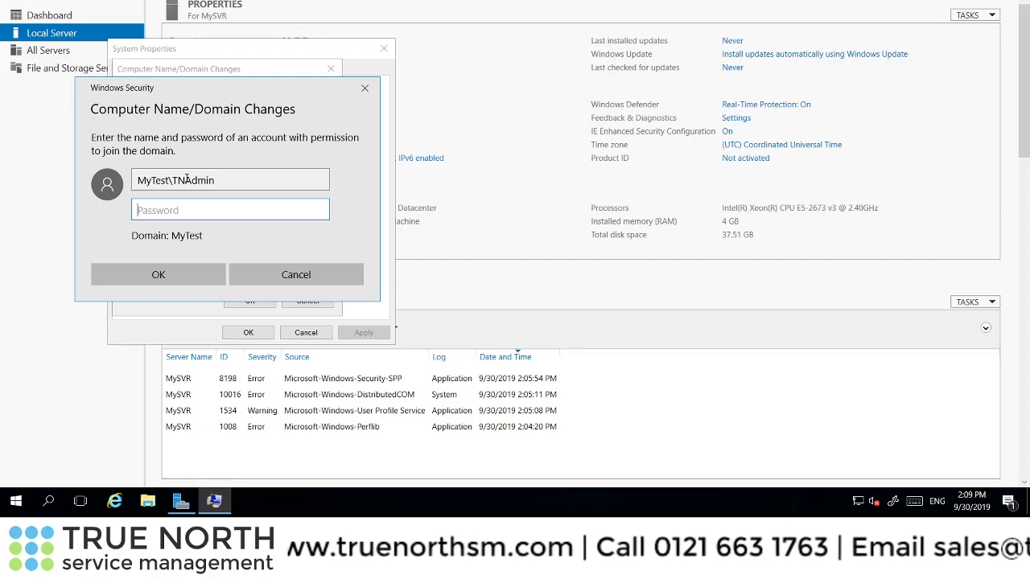
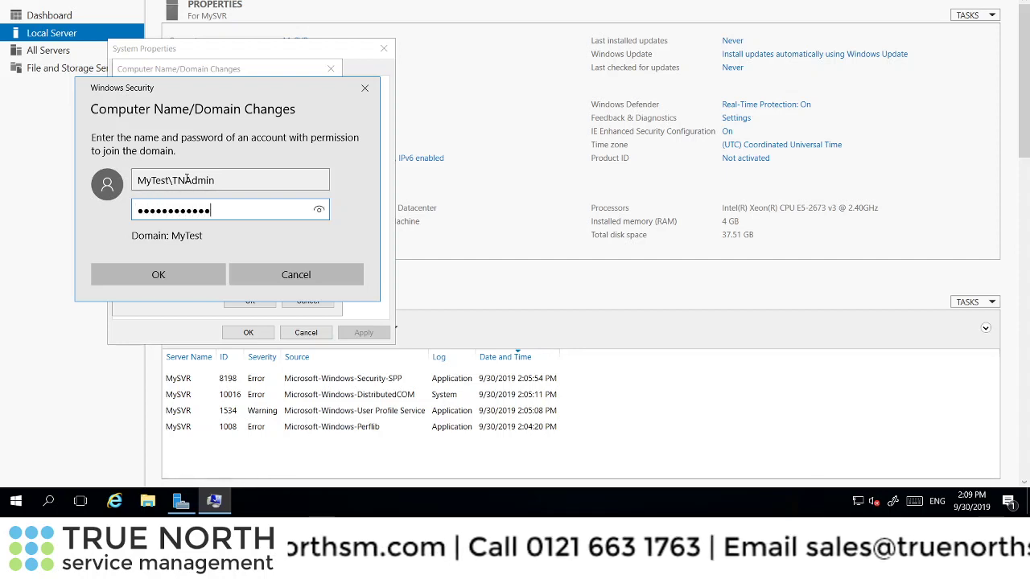
{"action": "left_click", "coordinate": [184, 283]}
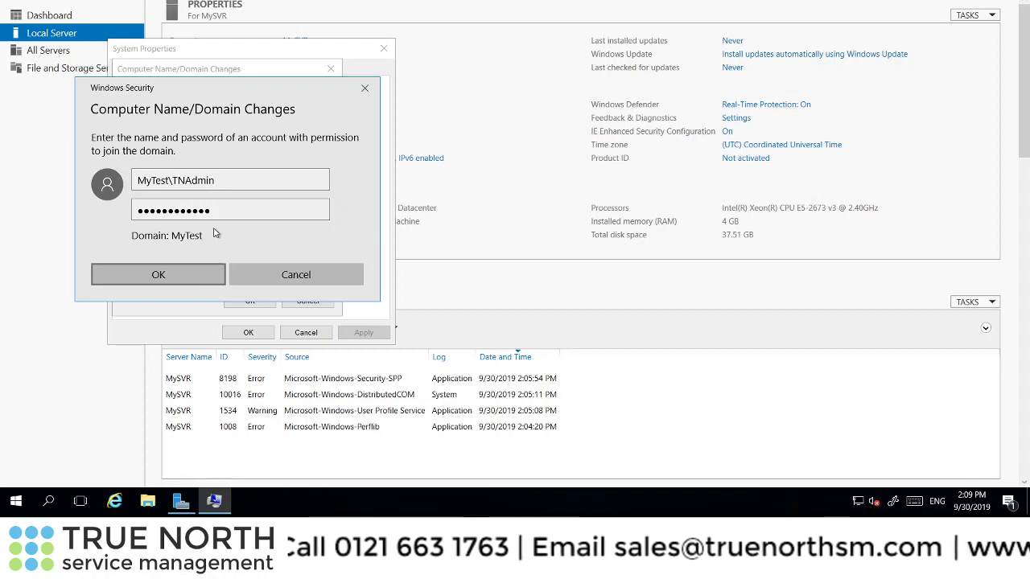
{"action": "left_click", "coordinate": [165, 277]}
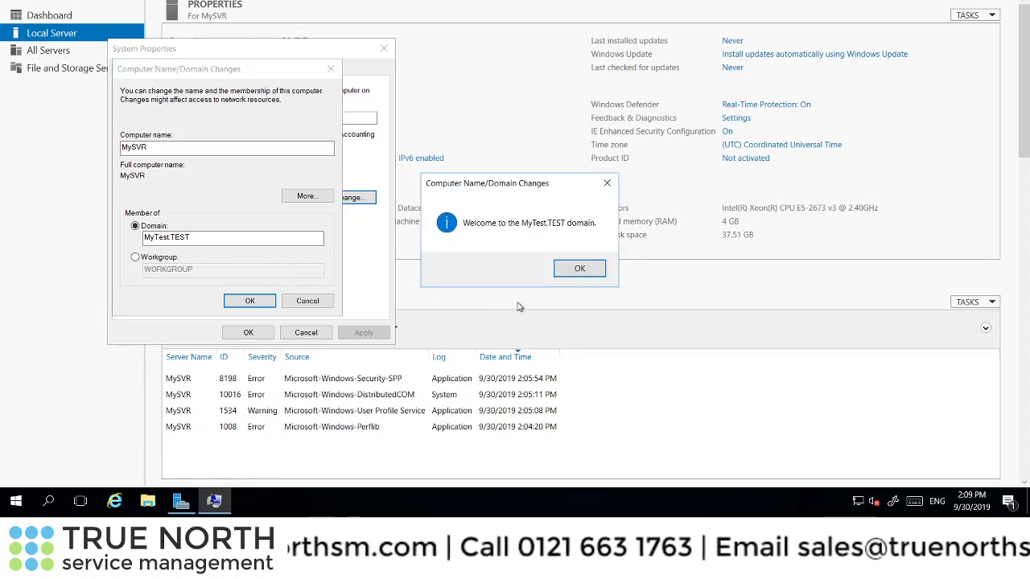
Acknowledge the MyTest.TEST welcome message and the restart-required notice.
{"action": "left_click", "coordinate": [590, 272]}
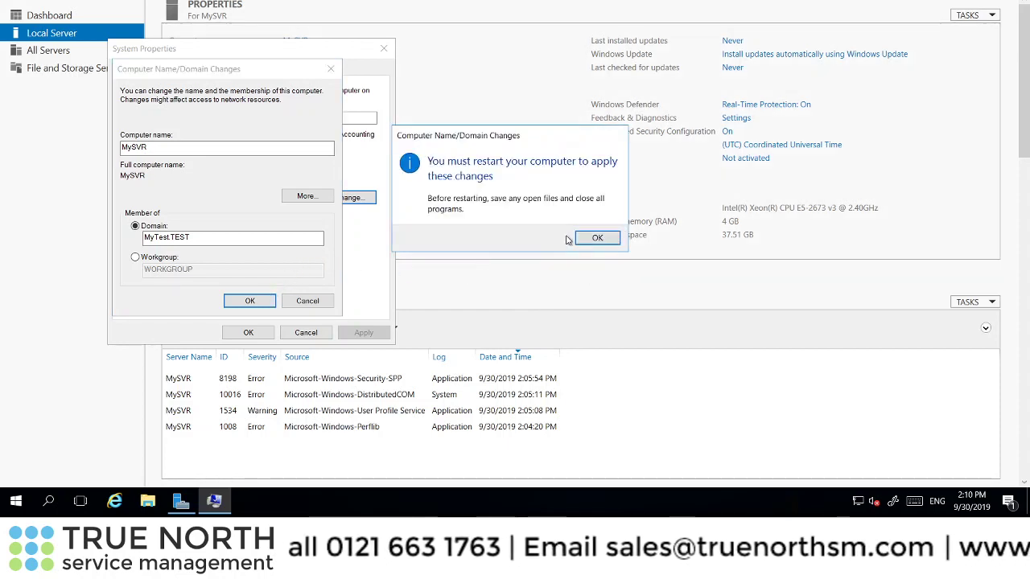
{"action": "left_click", "coordinate": [598, 238]}
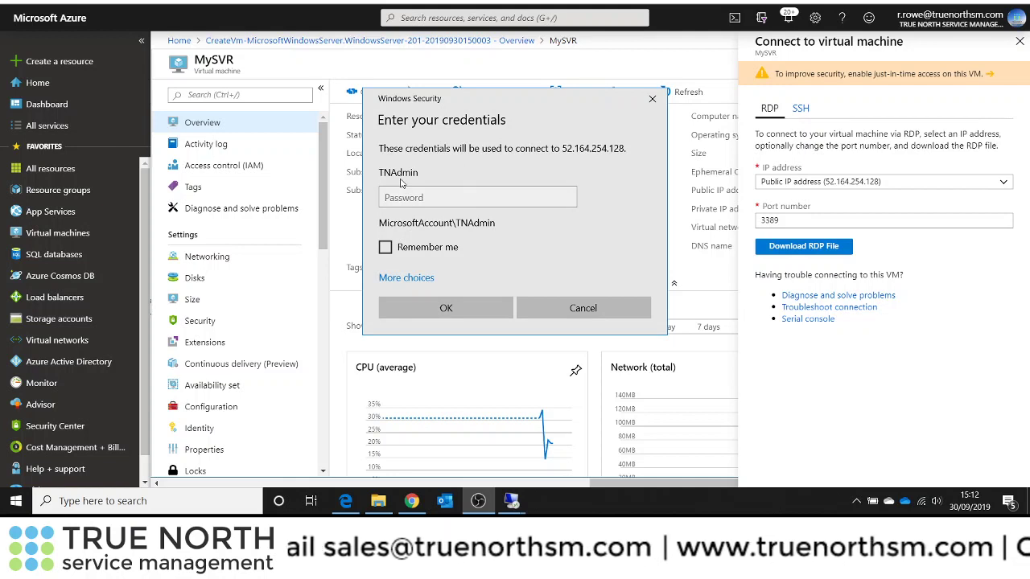
Reconnect over Remote Desktop with a different account, using MyTest domain admin credentials, and accept the certificate warning.
{"action": "left_click", "coordinate": [428, 284]}
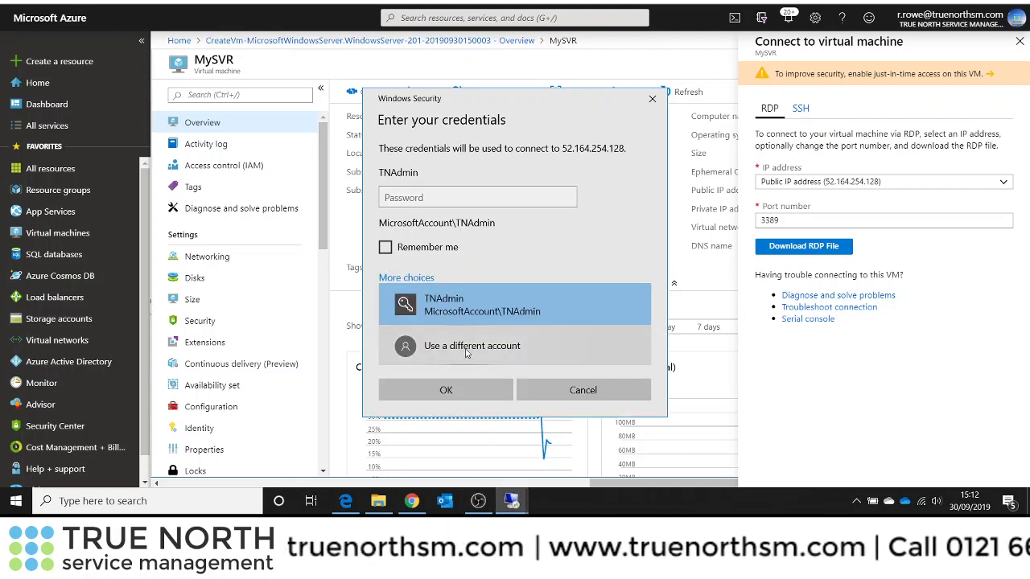
{"action": "left_click", "coordinate": [469, 341]}
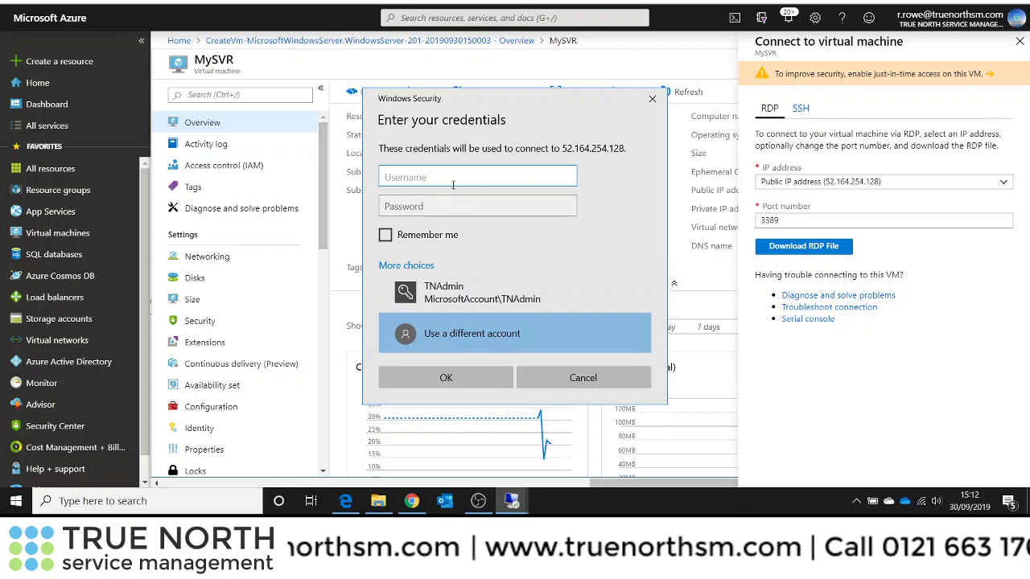
{"action": "type", "text": "My"}
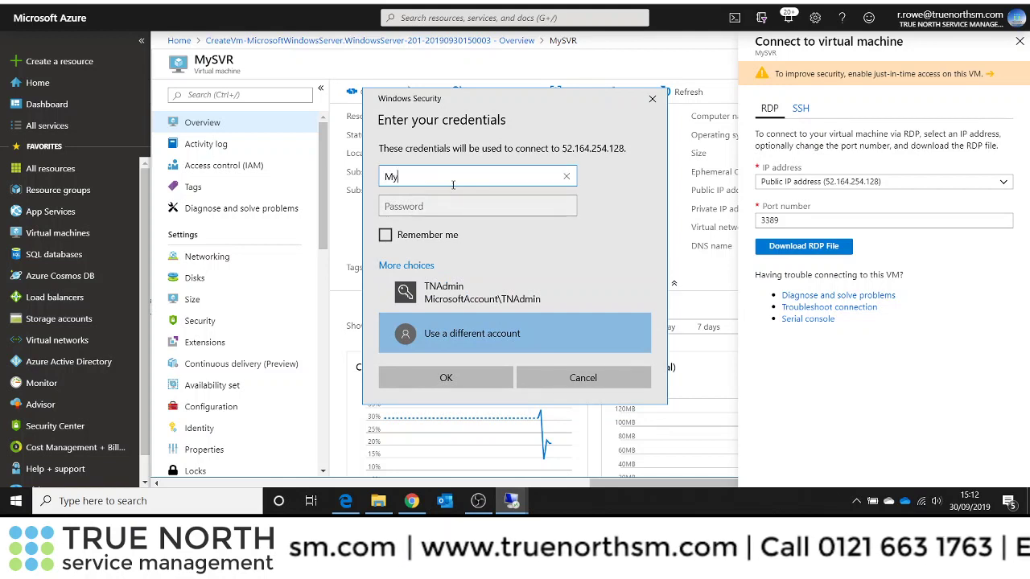
{"action": "type", "text": "Test"}
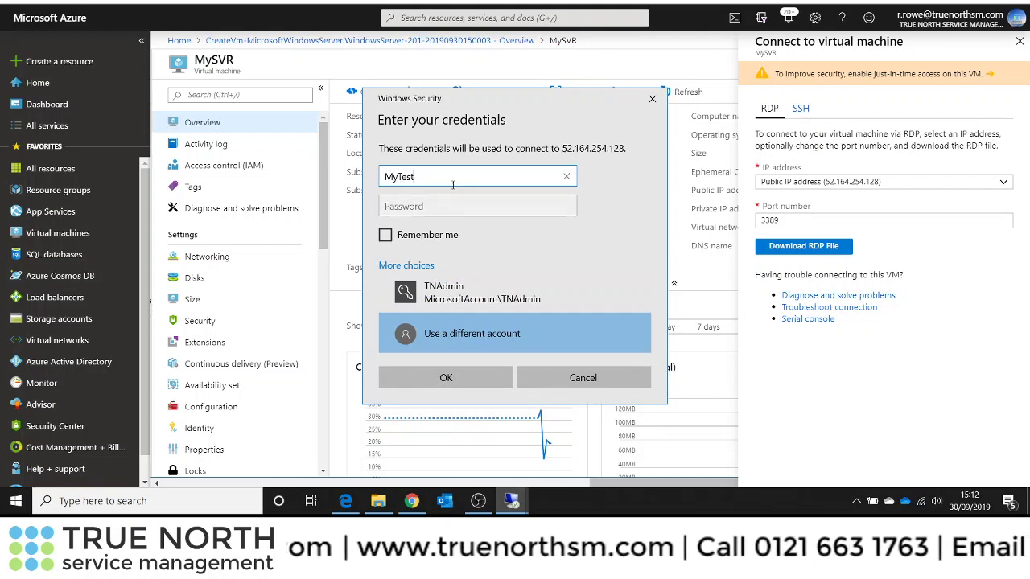
{"action": "type", "text": "\\TNAdmin"}
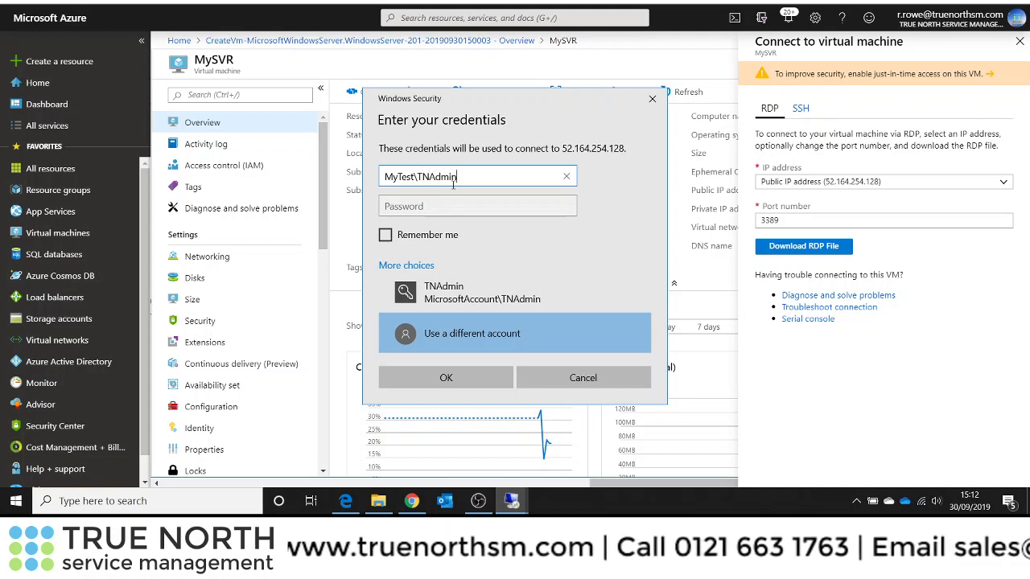
{"action": "key", "text": "Tab"}
{"action": "type", "text": "******"}
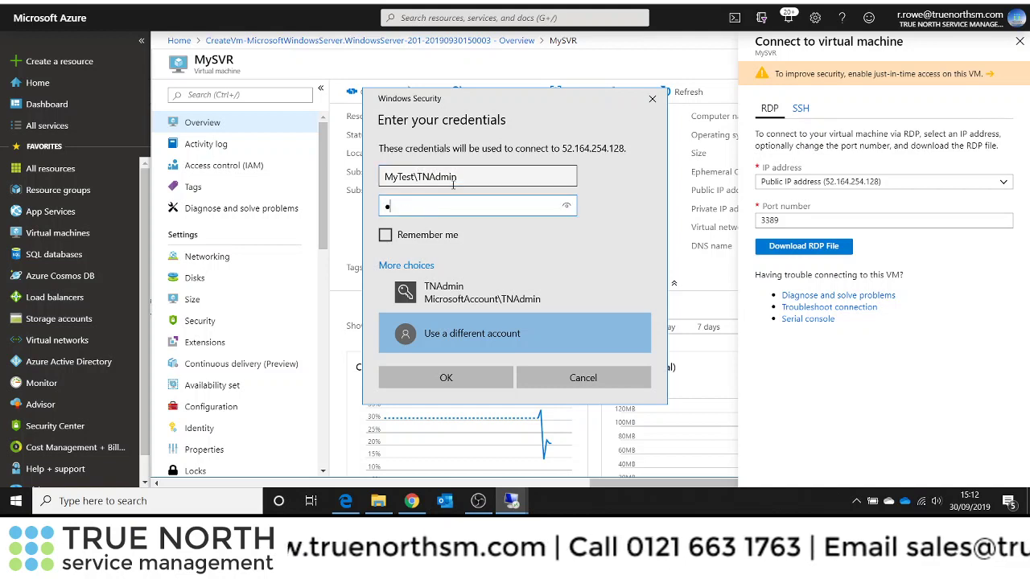
{"action": "type", "text": "******"}
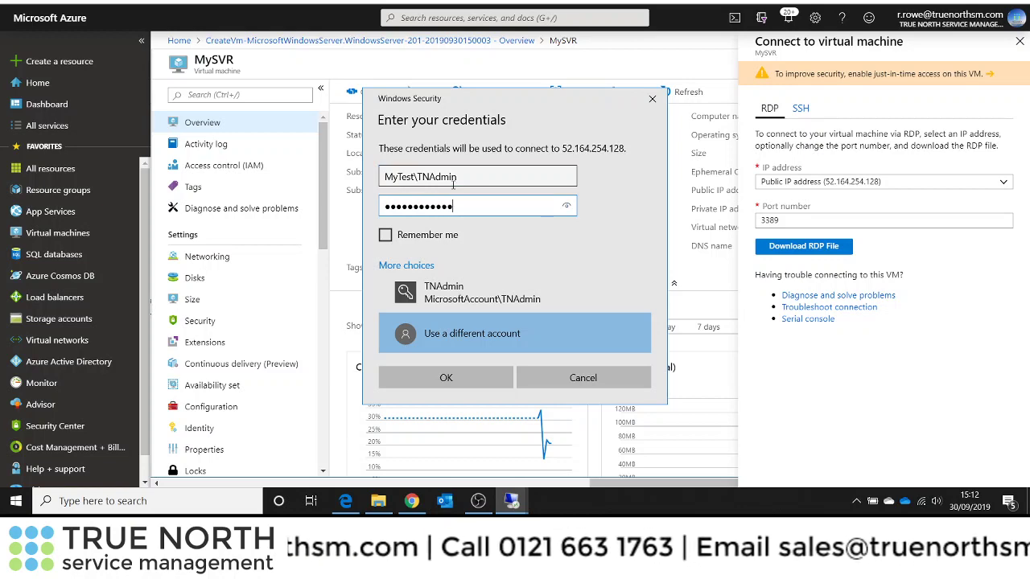
{"action": "left_click", "coordinate": [479, 373]}
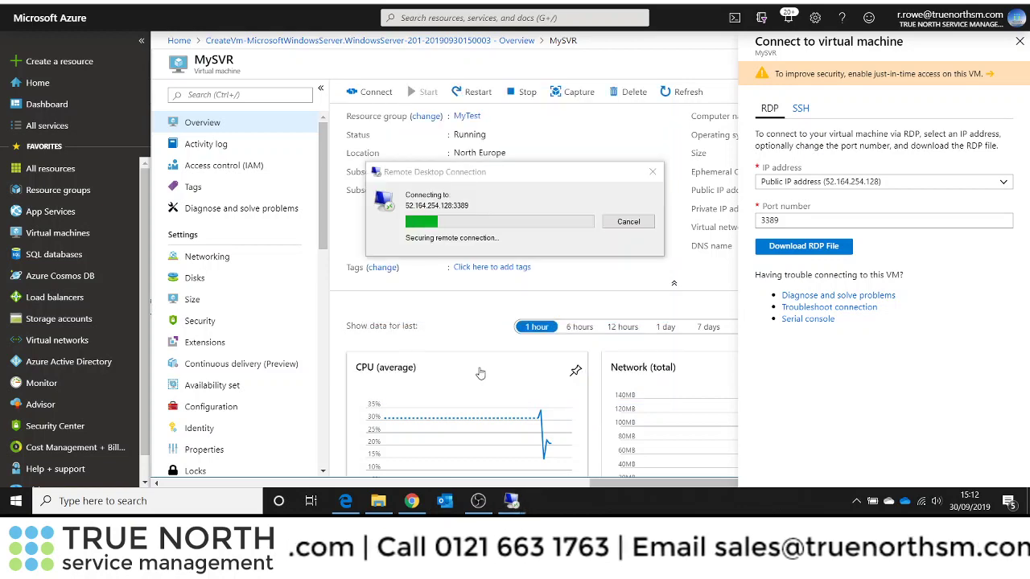
{"action": "left_click", "coordinate": [578, 326]}
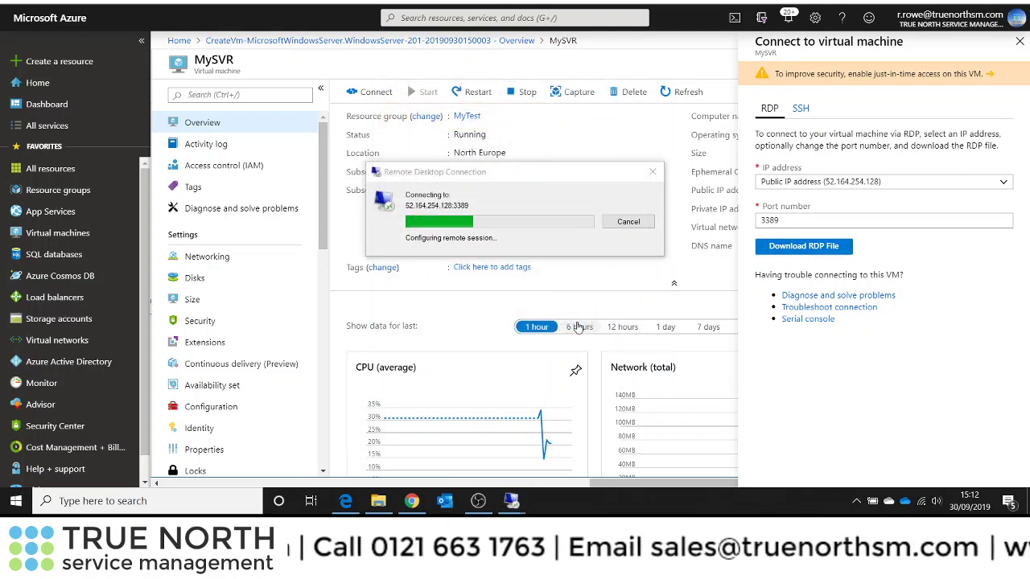